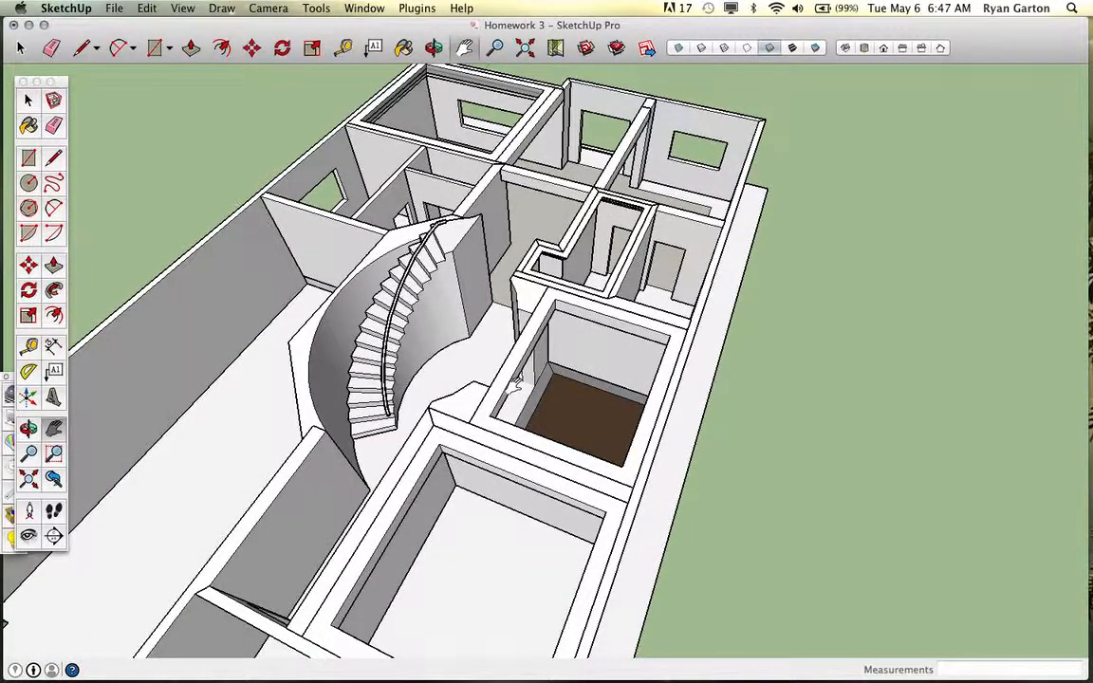
Draw a rectangle on the ground in the open area beside the house model.
scroll(491, 365, "up", 3)
middle_click_drag(523, 363, 754, 420)
scroll(494, 417, "down", 3)
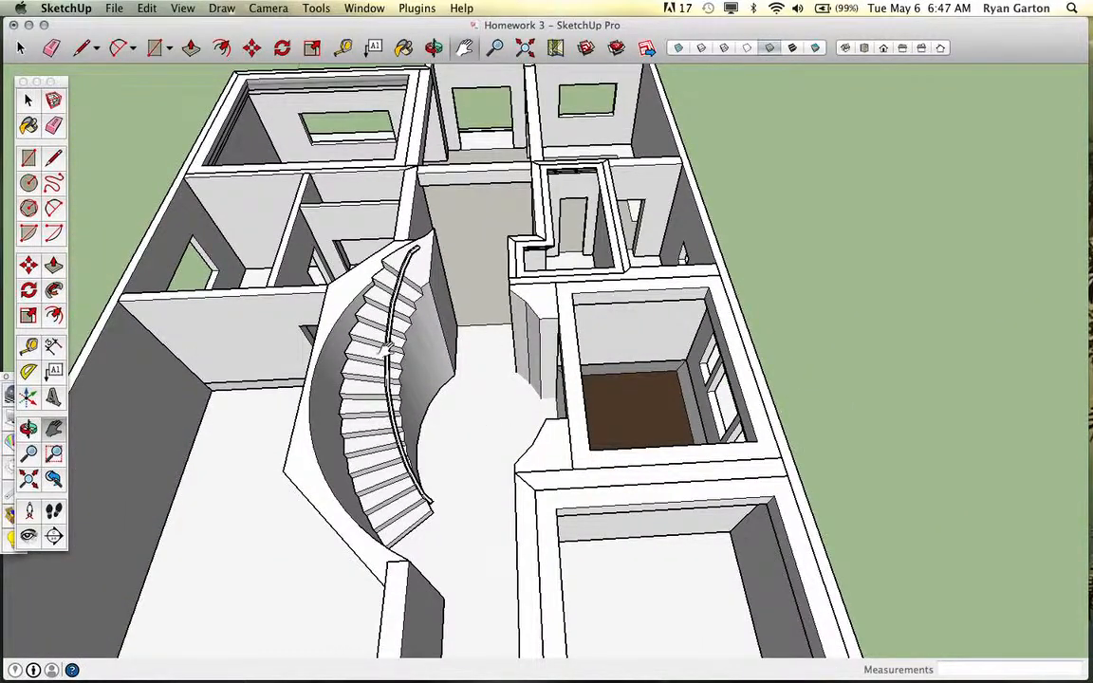
scroll(399, 325, "down", 5)
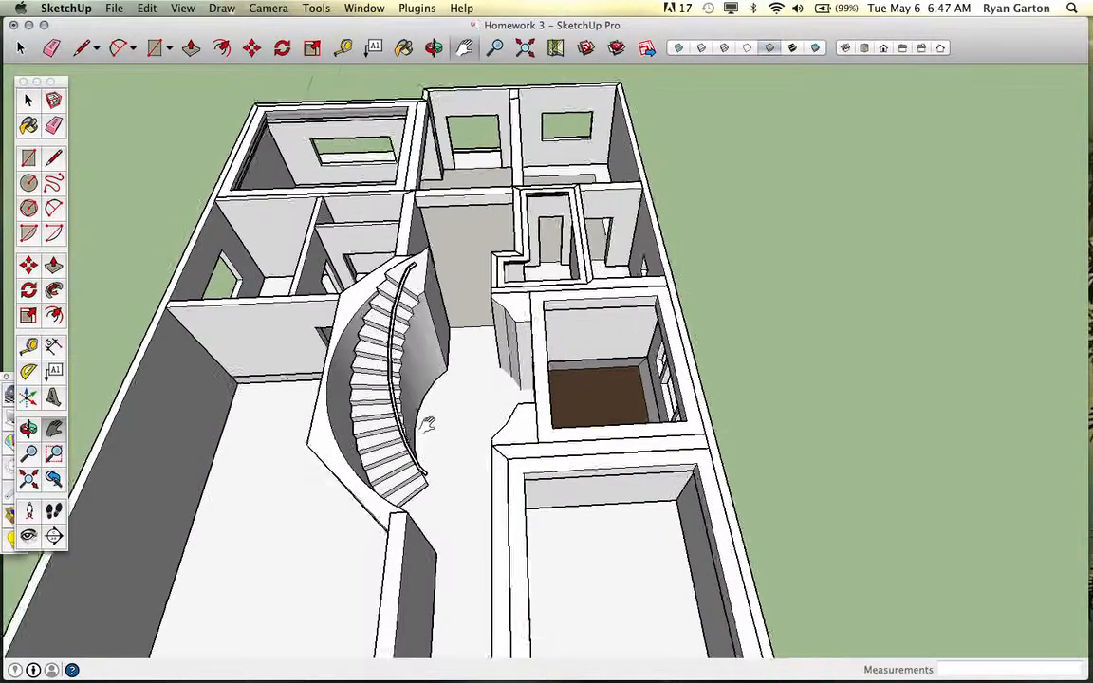
middle_click_drag(532, 371, 481, 419)
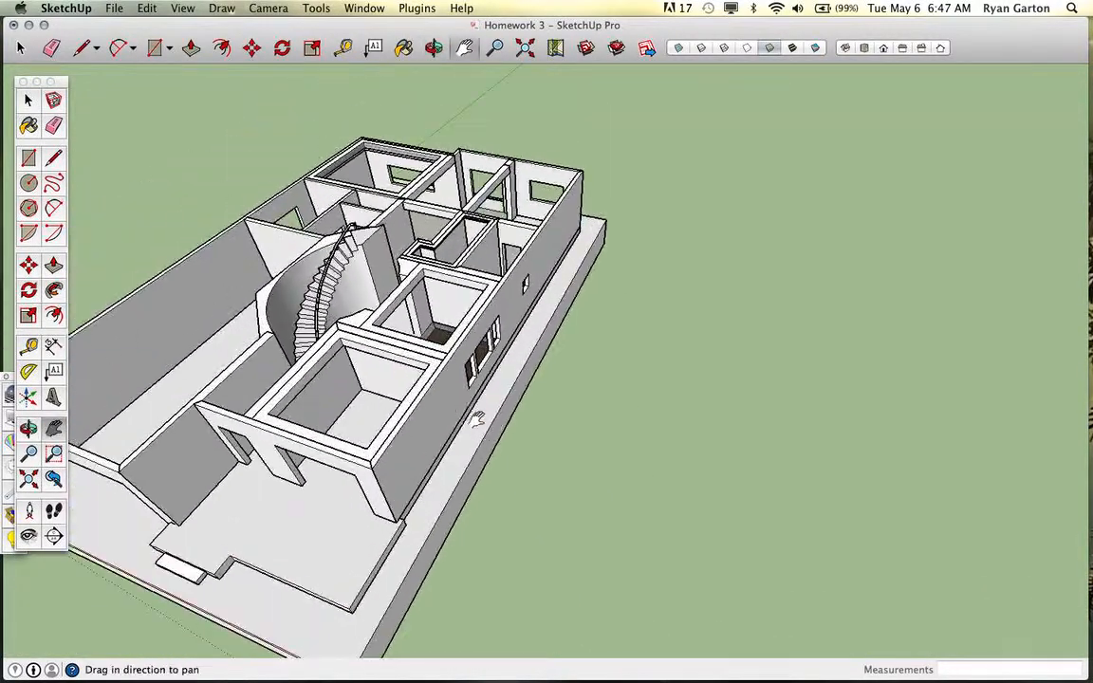
scroll(544, 447, "up", 3)
middle_click_drag(544, 447, 459, 397)
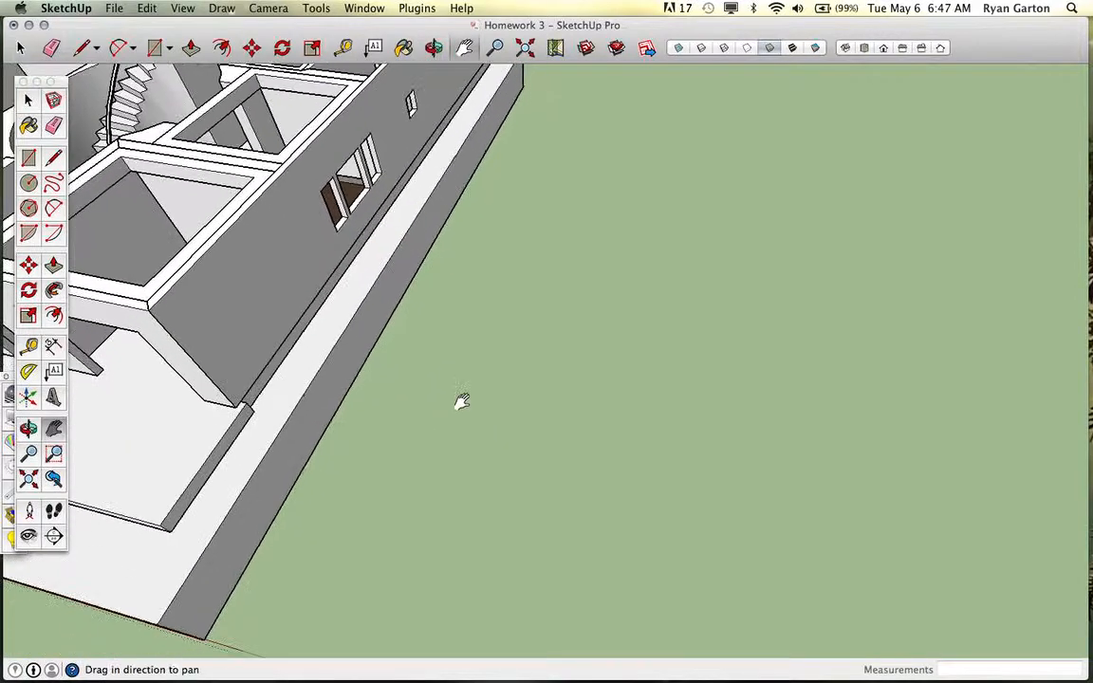
key("r")
left_click(493, 346)
left_click(645, 500)
Group the rectangle and, inside the group, extrude its face upward about 9' into a box.
key("space")
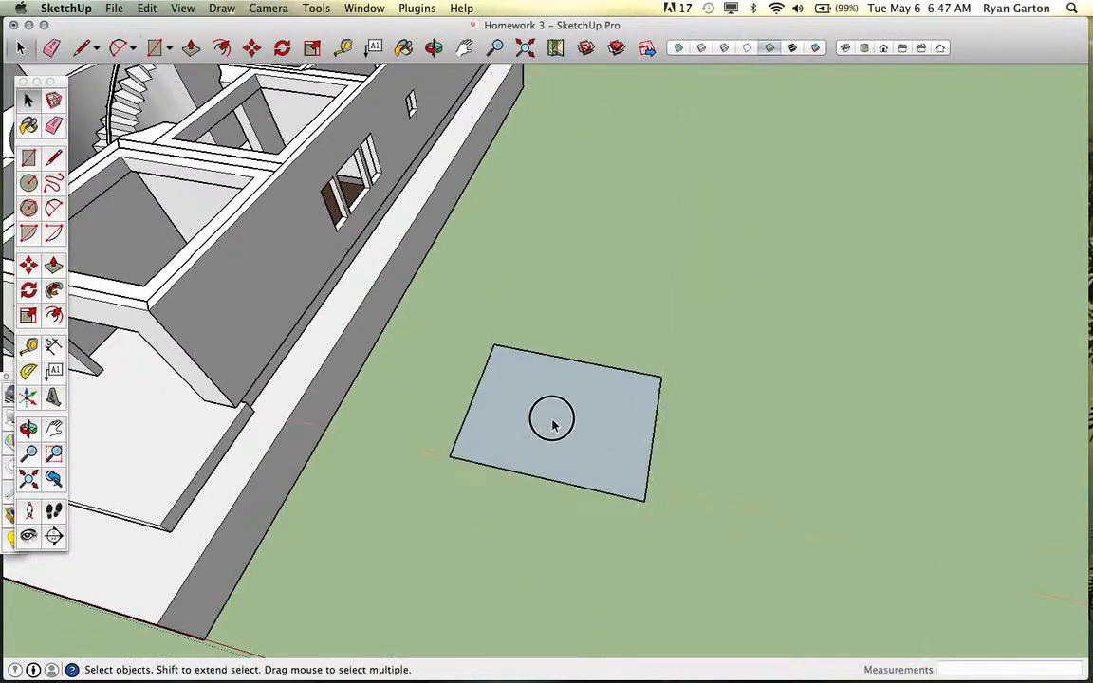
double_click(572, 447)
key("g")
double_click(551, 432)
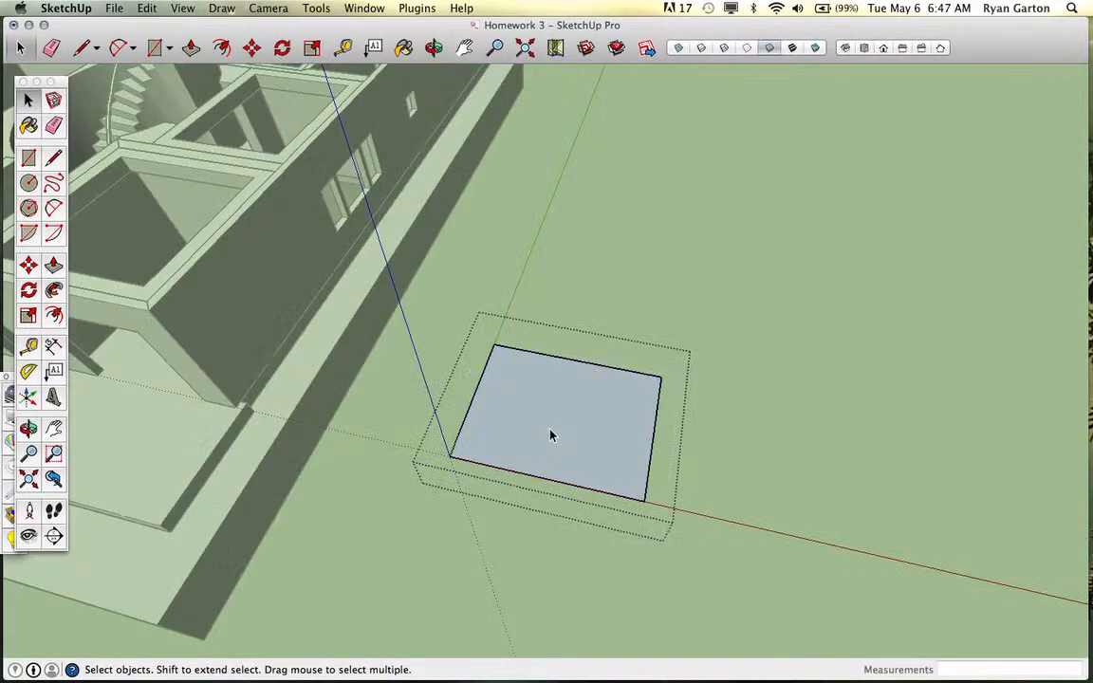
key("p")
left_click_drag(570, 435, 571, 354)
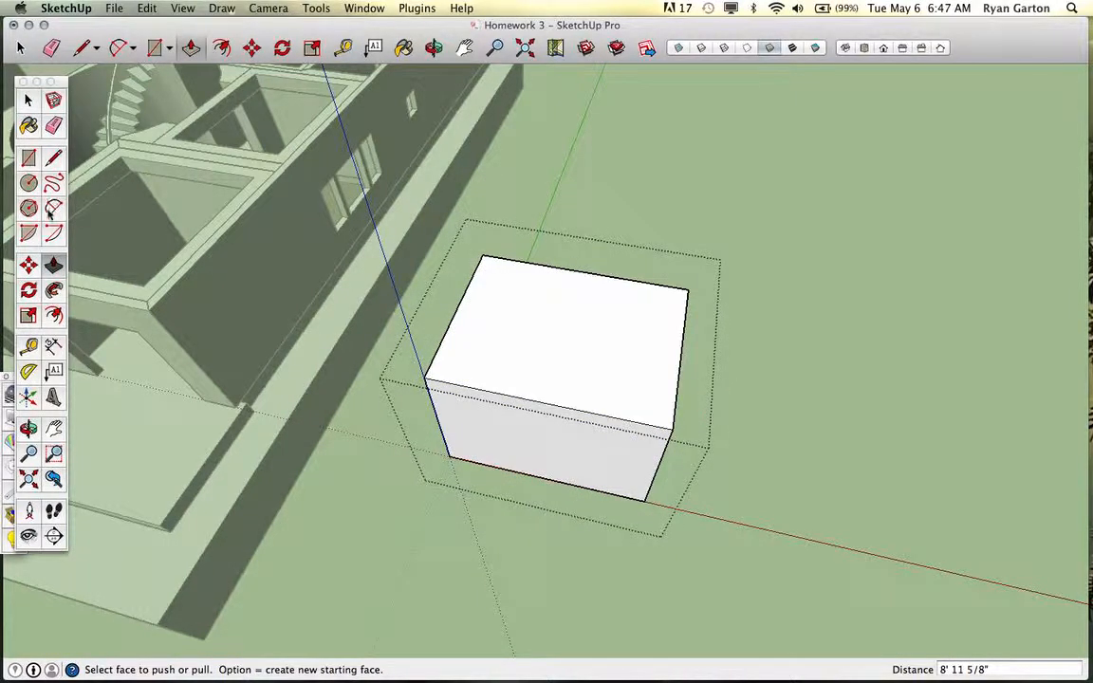
Draw a 90-degree arc across the near corner of the box's upper face, centred on that corner.
left_click(52, 236)
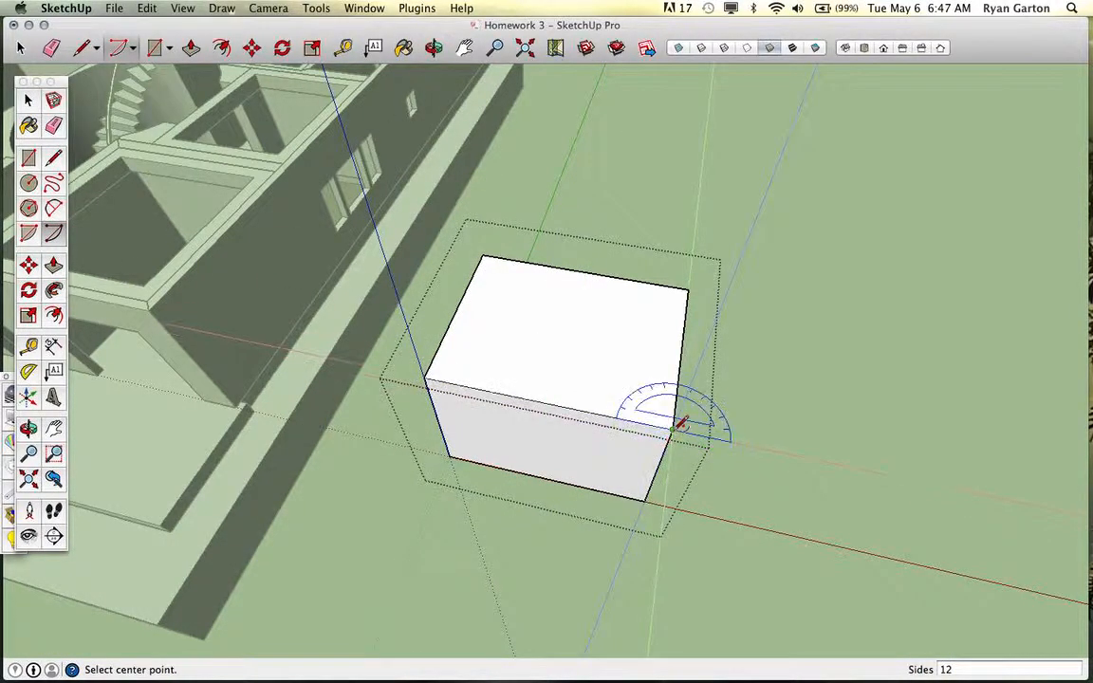
left_click(601, 415)
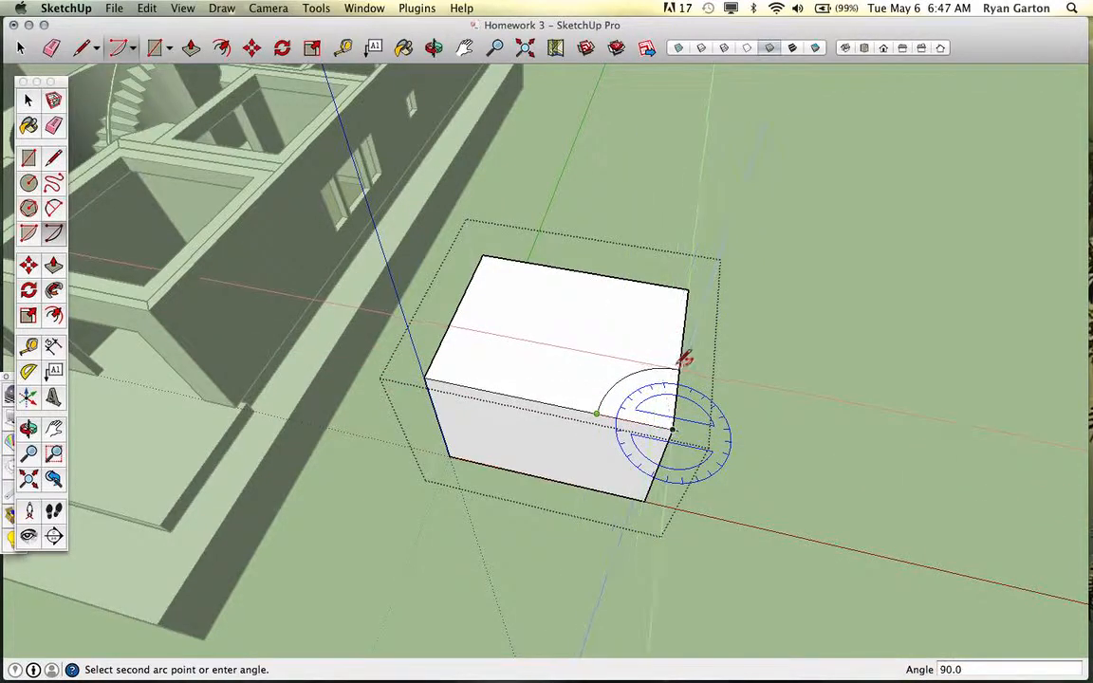
left_click(685, 360)
Push the quarter-circle corner of the box down about 4' 6" to cut a curved notch.
scroll(641, 372, "up", 3)
key("p")
left_click_drag(640, 407, 680, 463)
scroll(510, 340, "up", 5)
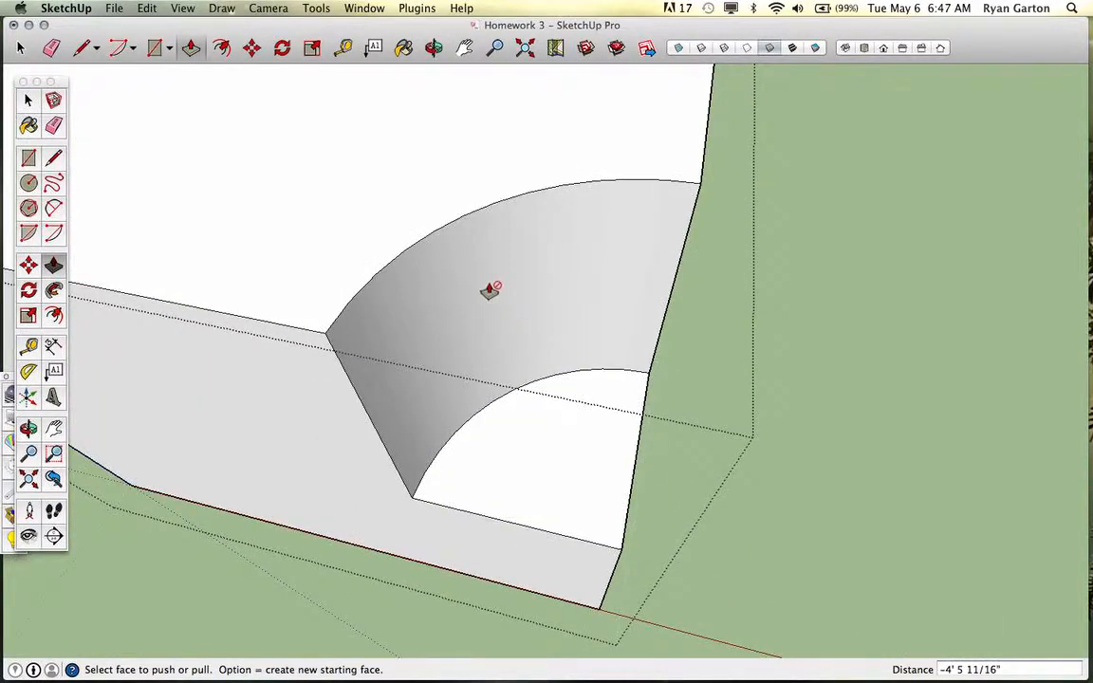
scroll(493, 304, "down", 2)
scroll(513, 291, "down", 6)
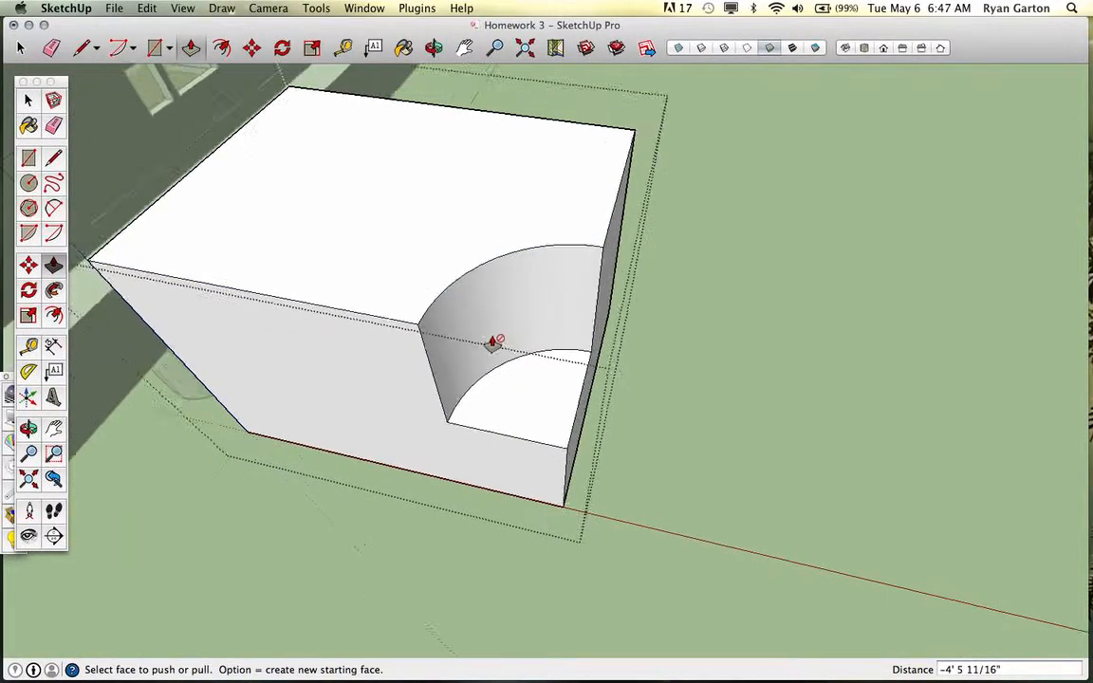
Close the notched box's group and delete the box.
key("space")
left_click(632, 365)
scroll(486, 416, "down", 3)
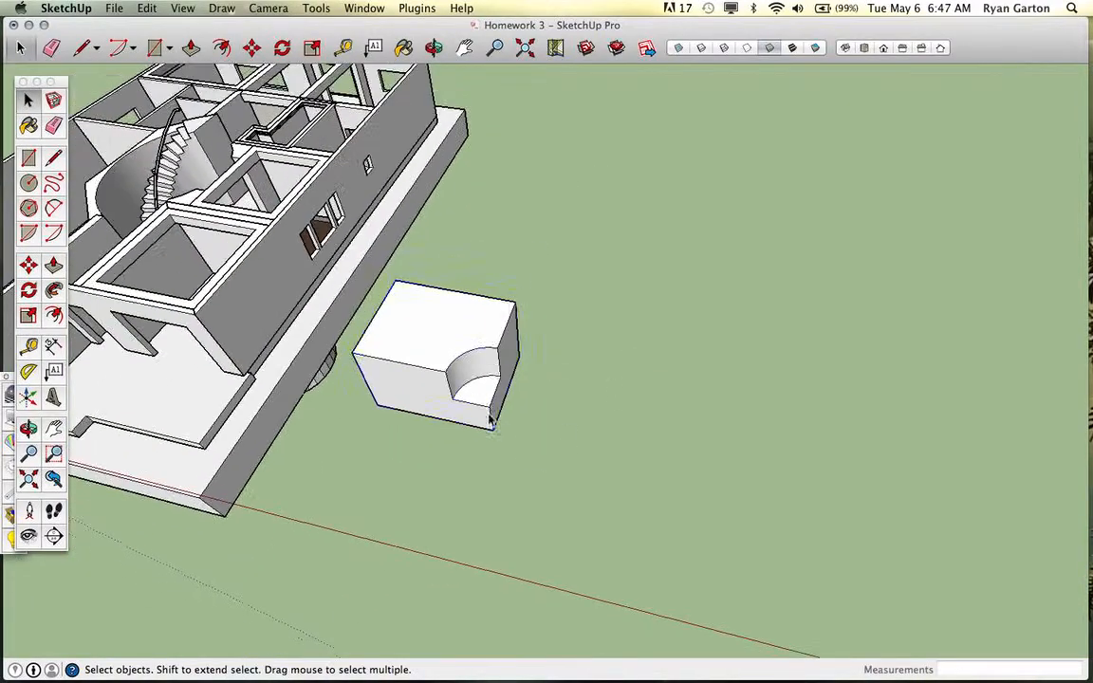
left_click(459, 373)
scroll(588, 455, "down", 3)
scroll(349, 368, "up", 3)
key("Delete")
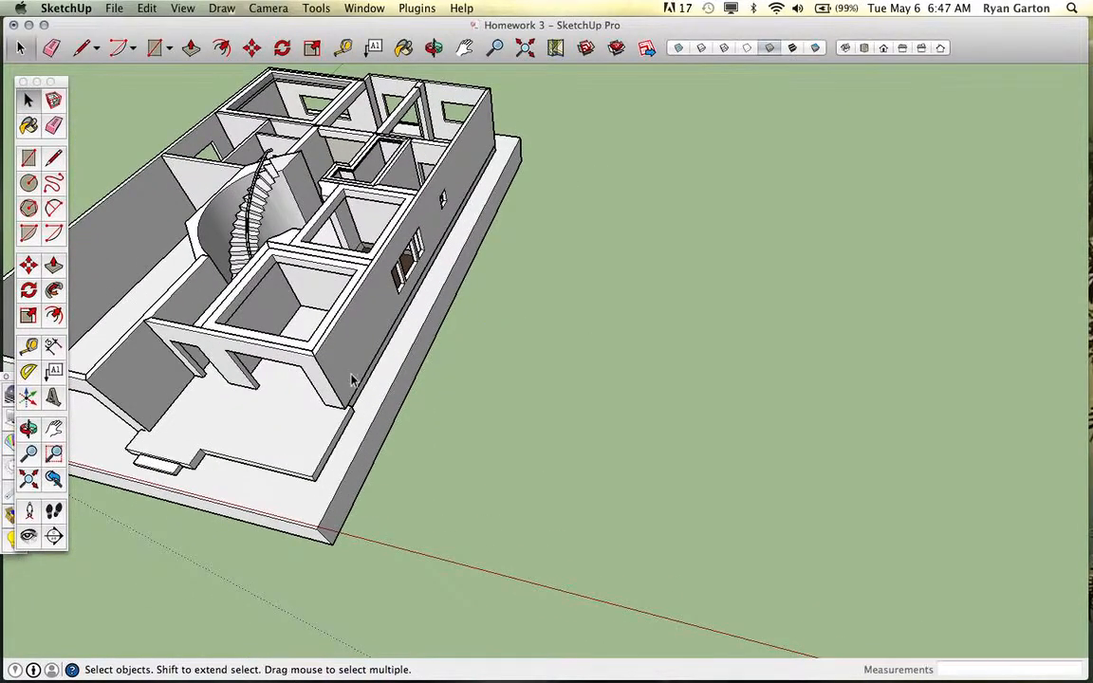
Draw a circle with a radius of about 12' on the ground beside the house.
scroll(357, 375, "up", 3)
middle_click_drag(566, 412, 656, 450)
middle_click_drag(656, 450, 609, 447, "shift")
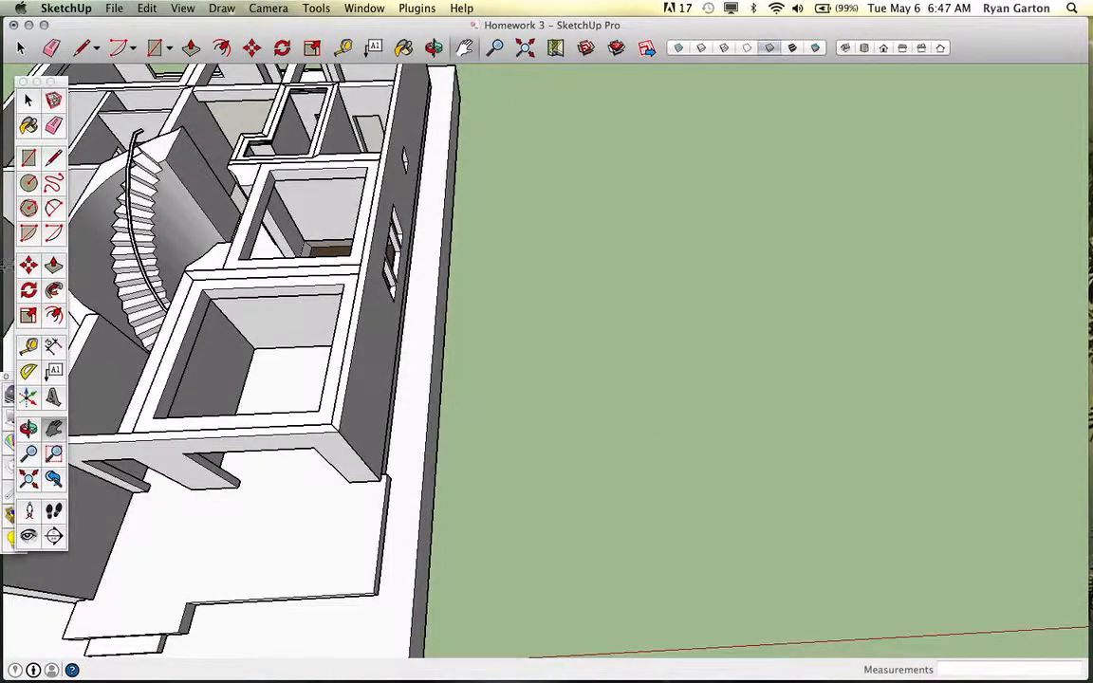
left_click(28, 158)
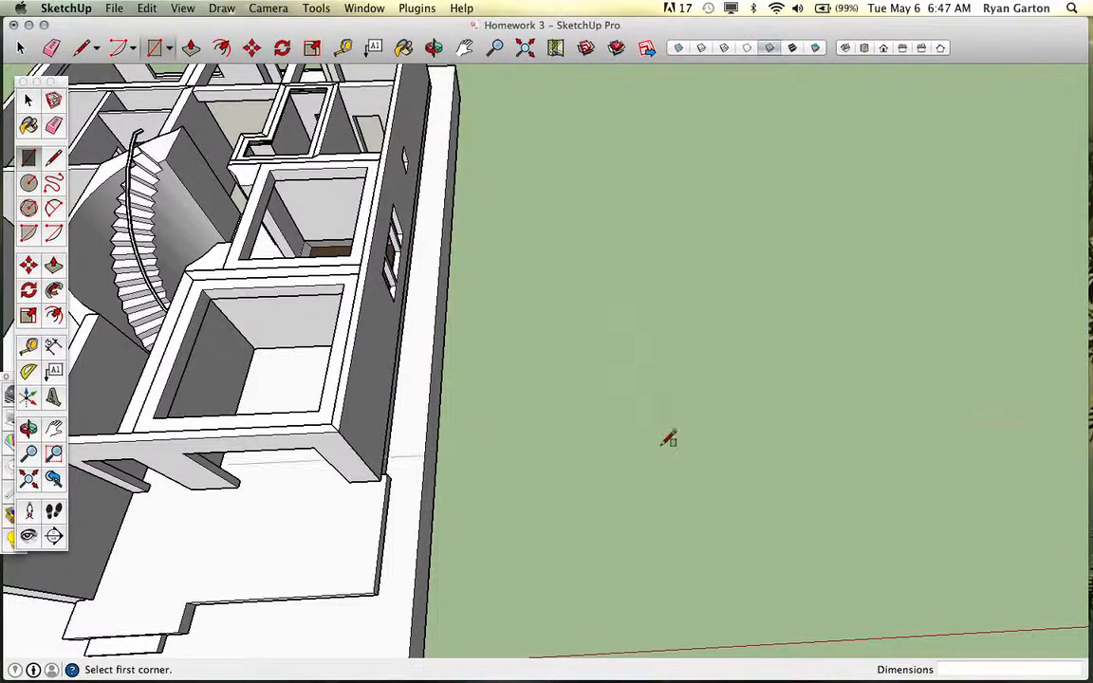
left_click(28, 184)
left_click(727, 410)
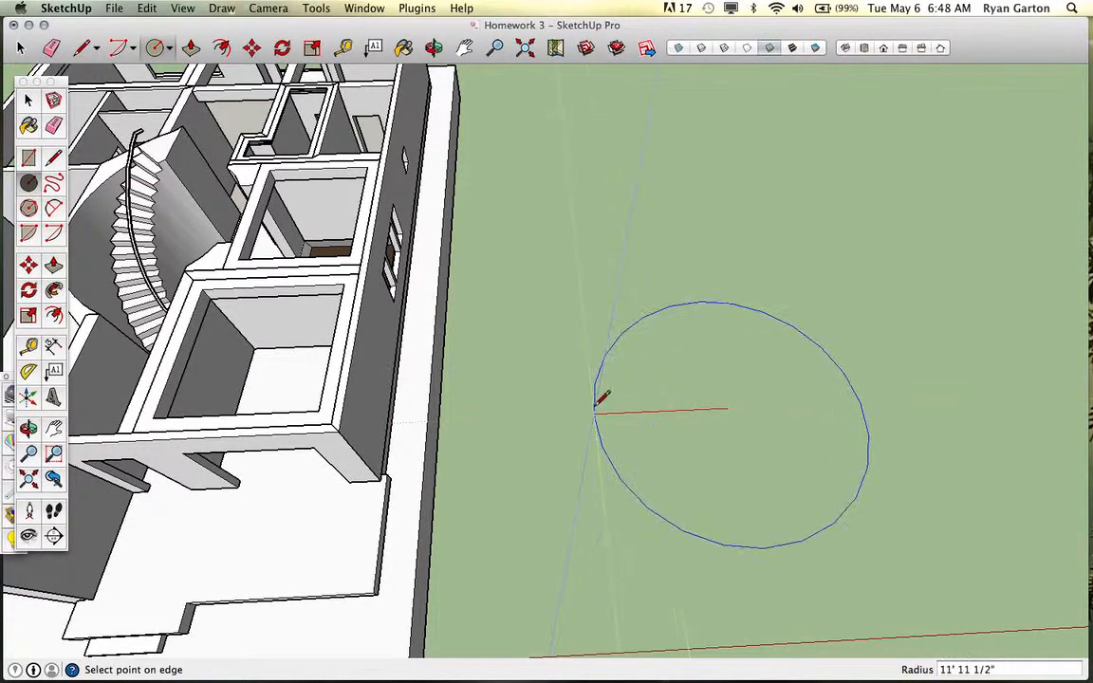
left_click(596, 403)
Group the circle, extrude it inside the group about 33' upward into a cylinder, and close the group.
key("space")
double_click(739, 425)
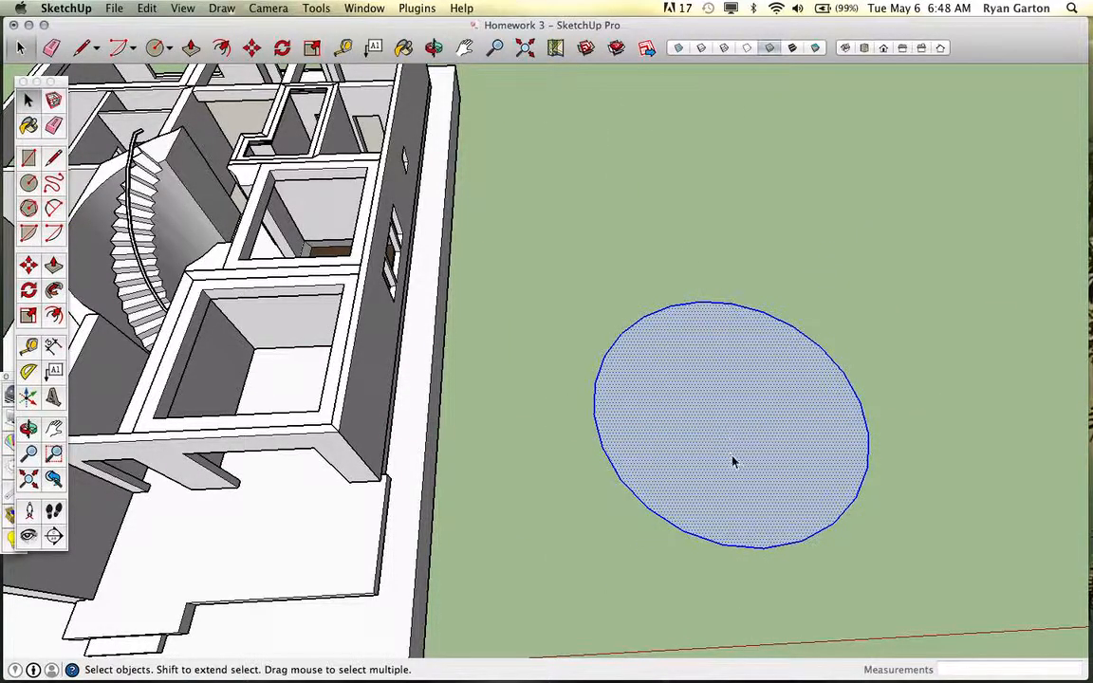
key("g")
double_click(709, 421)
key("p")
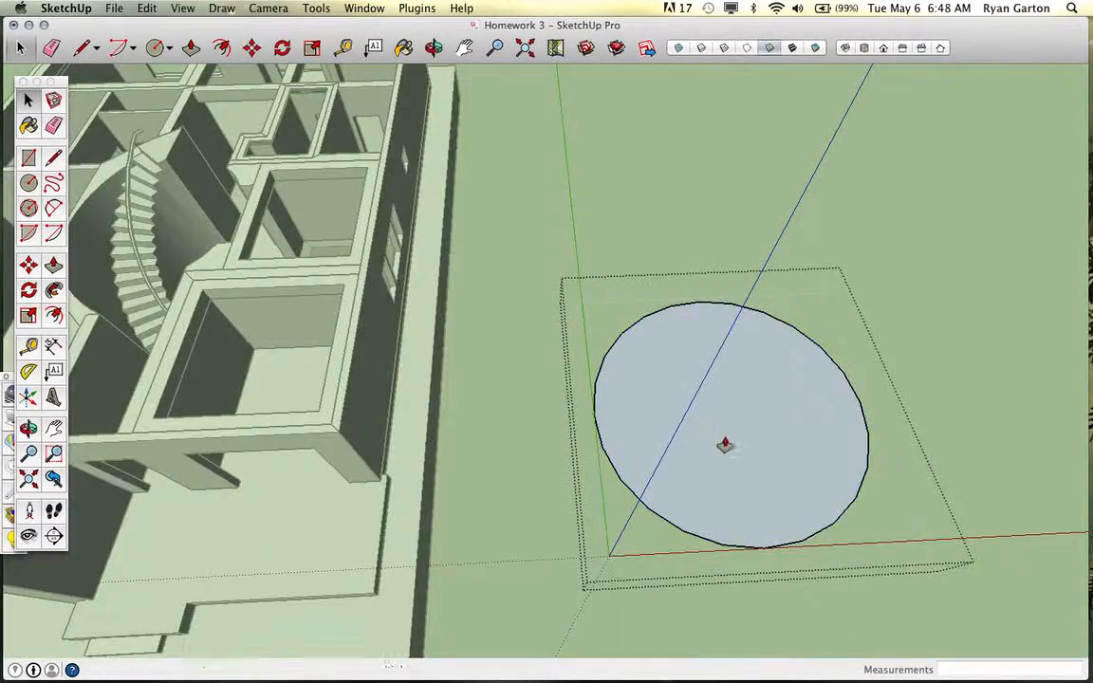
scroll(726, 442, "down", 3)
left_click(728, 438)
left_click(847, 234)
scroll(605, 467, "down", 3)
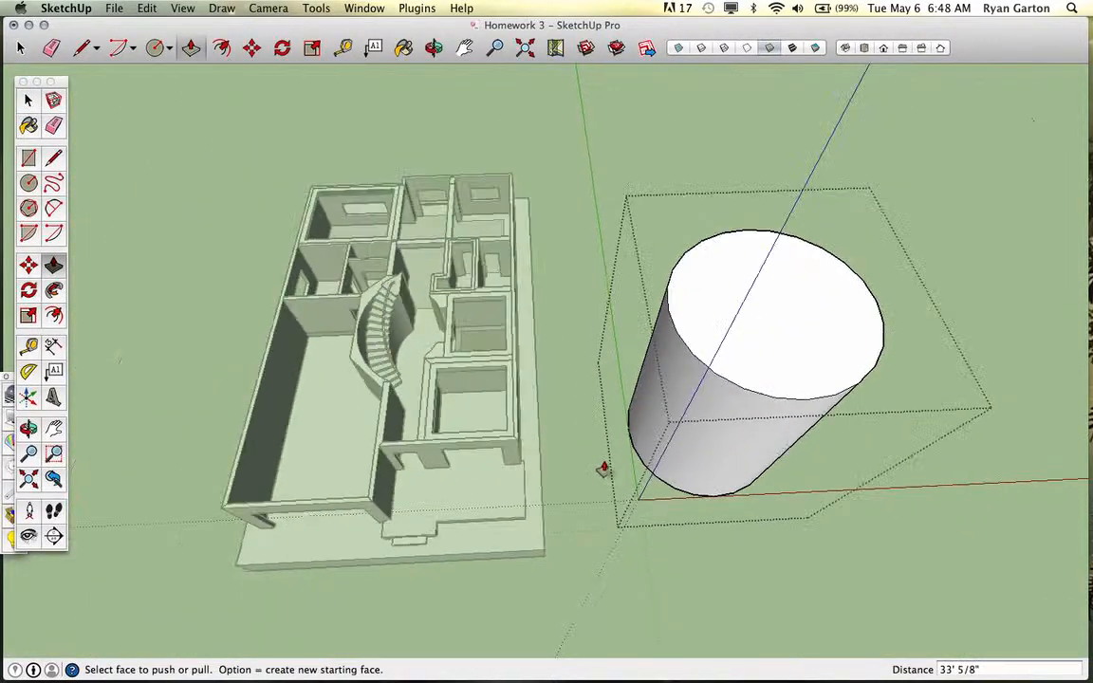
key("space")
left_click(602, 284)
scroll(531, 380, "down", 2)
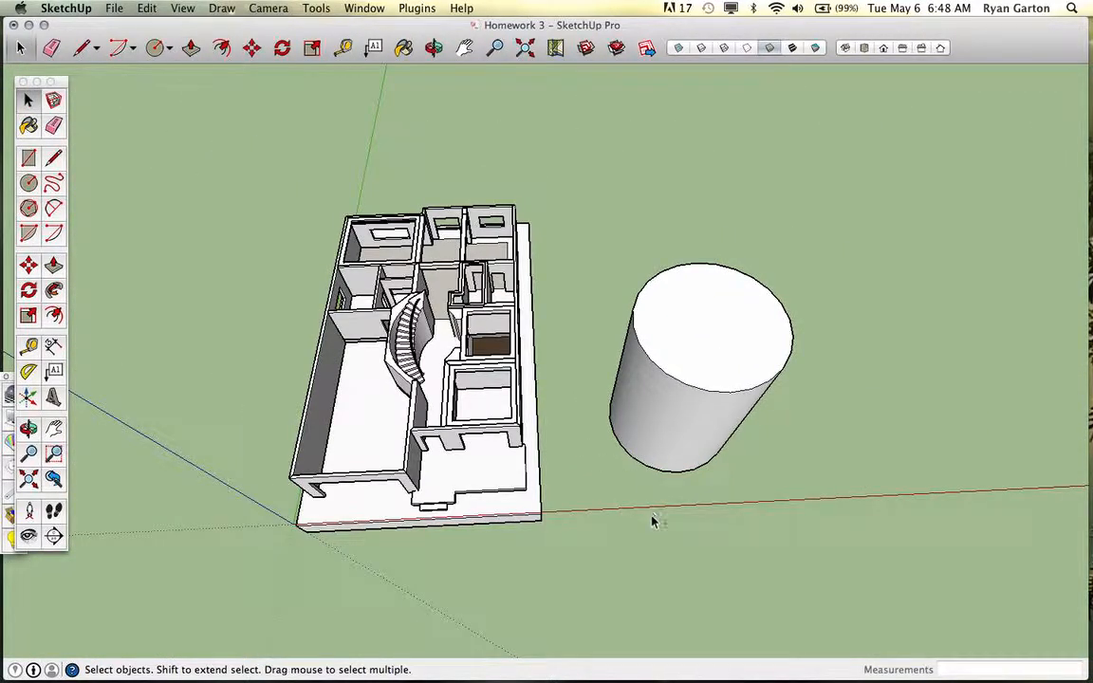
Draw a small rectangle on the ground just in front of the cylinder.
middle_click_drag(652, 517, 672, 370)
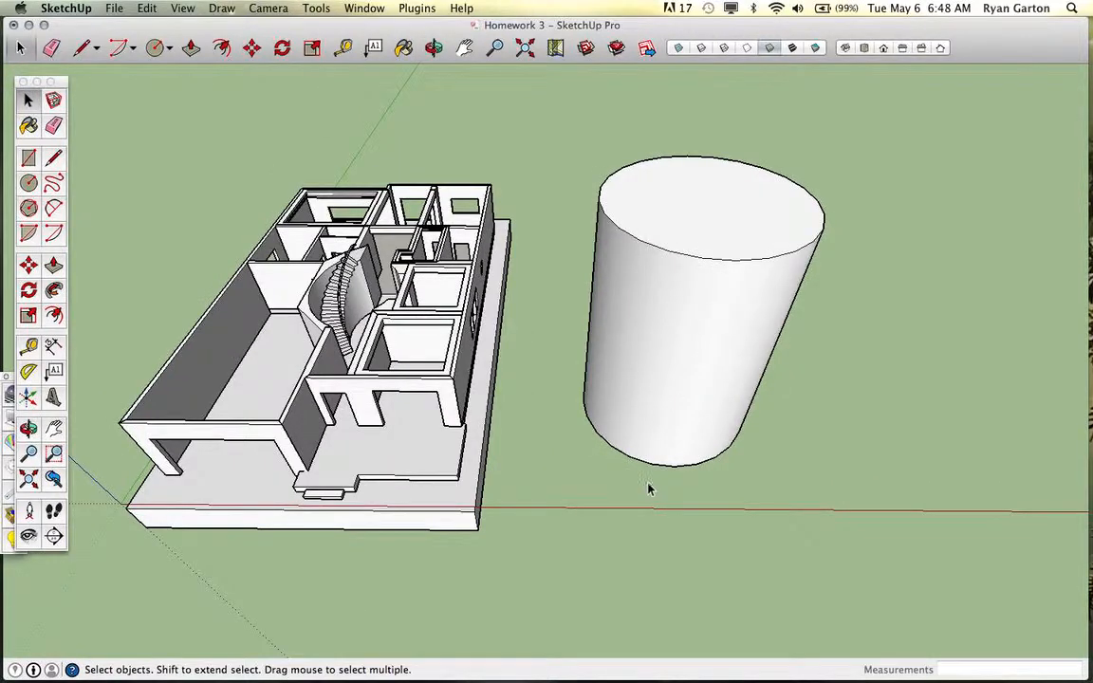
key("r")
left_click(618, 493)
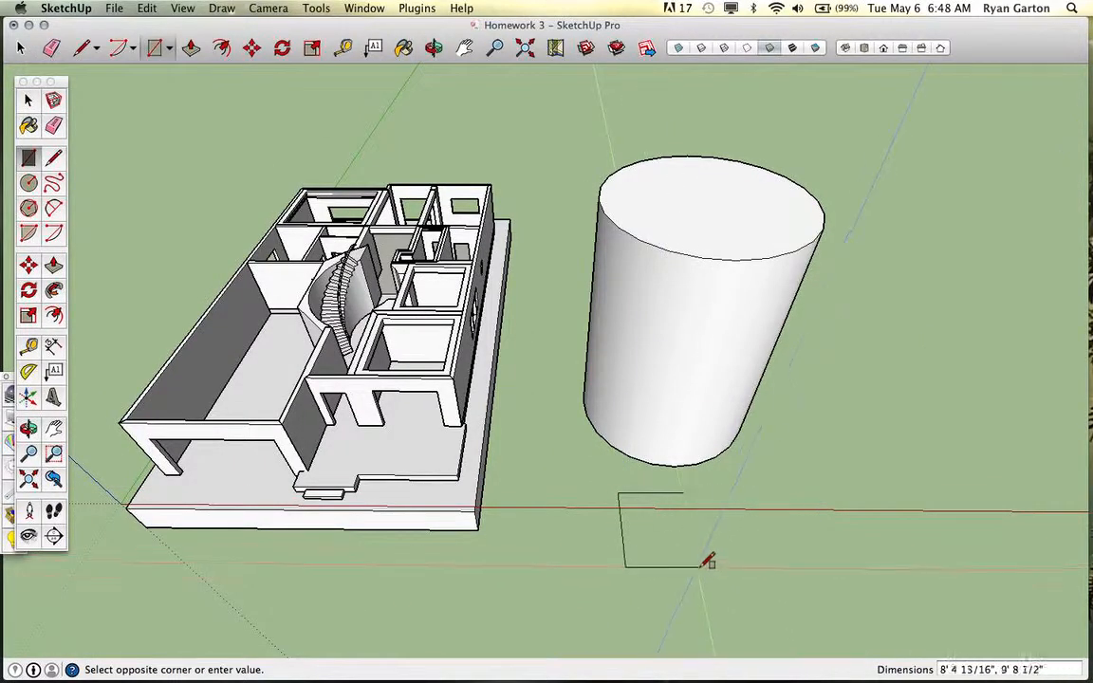
left_click(707, 587)
Group the small rectangle and extrude it inside the group about 12' 10" upward into a box.
key("space")
double_click(634, 532)
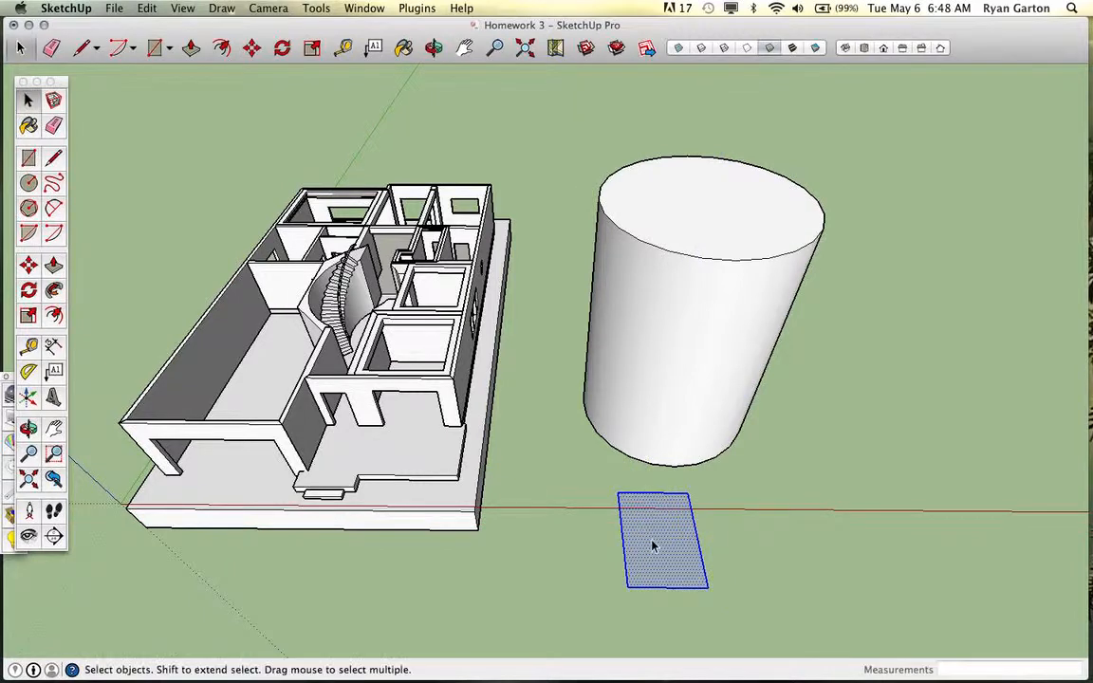
key("p")
left_click(654, 537)
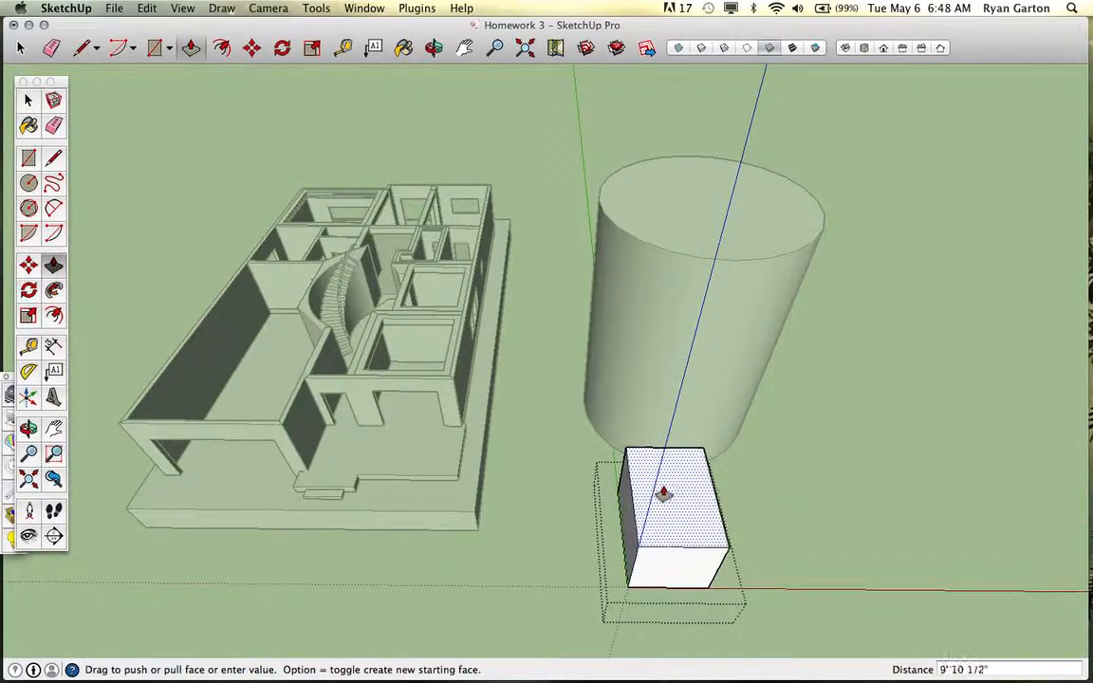
left_click(654, 500)
Extend the box's face nearest the cylinder about 48' so it runs through the cylinder, and close the group.
middle_click_drag(654, 501, 636, 285)
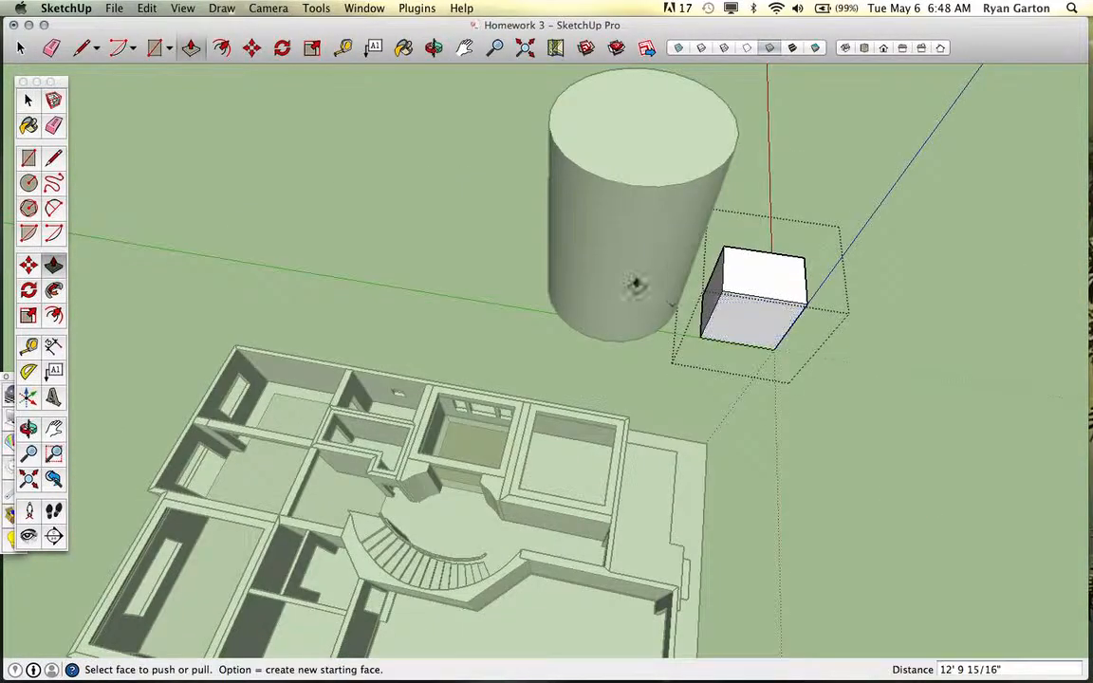
left_click(707, 302)
left_click_drag(708, 297, 432, 280)
middle_click_drag(860, 334, 248, 190)
scroll(345, 229, "down", 5)
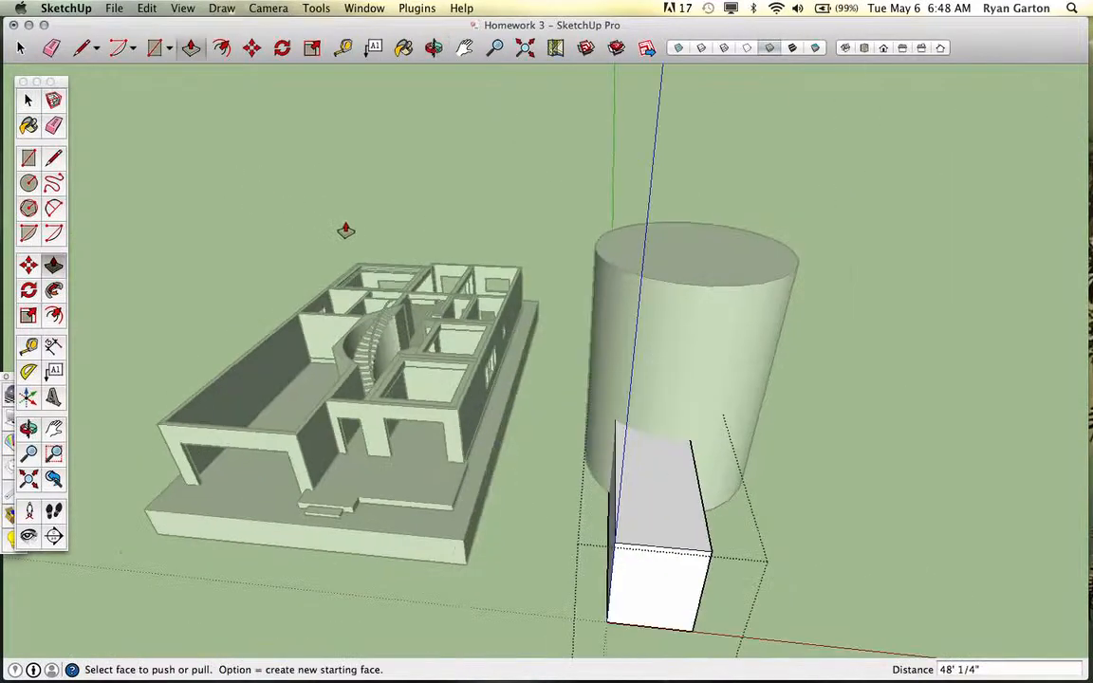
key("space")
left_click(744, 326)
Move the long box sideways so it passes through the middle of the cylinder.
scroll(519, 450, "up", 5)
left_click(617, 452)
scroll(603, 461, "down", 3)
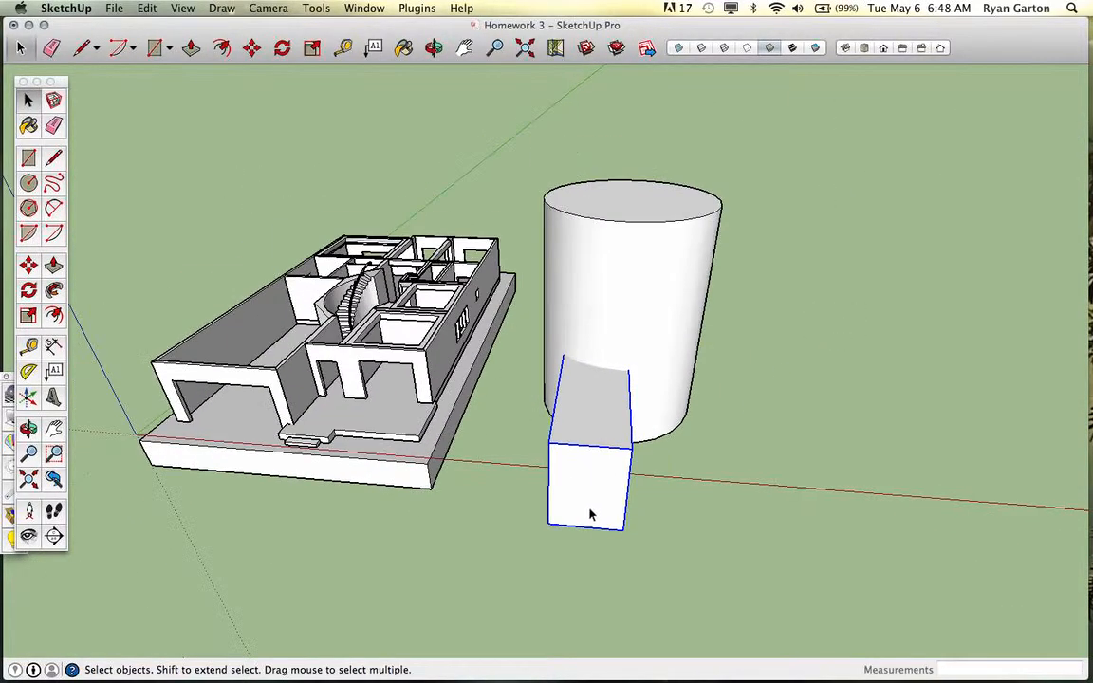
key("m")
left_click(586, 536)
left_click(615, 541)
left_click(606, 514)
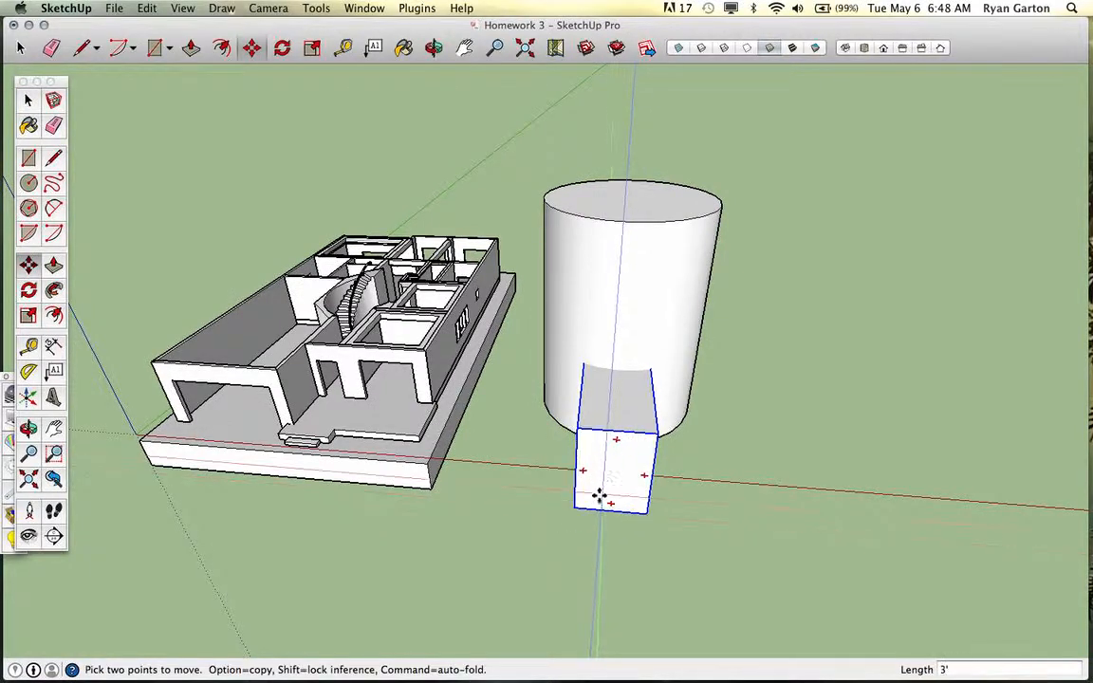
left_click(610, 482)
Raise the long box about 9' 6" so it pierces the cylinder above the ground.
middle_click_drag(612, 478, 738, 290)
left_click(713, 311)
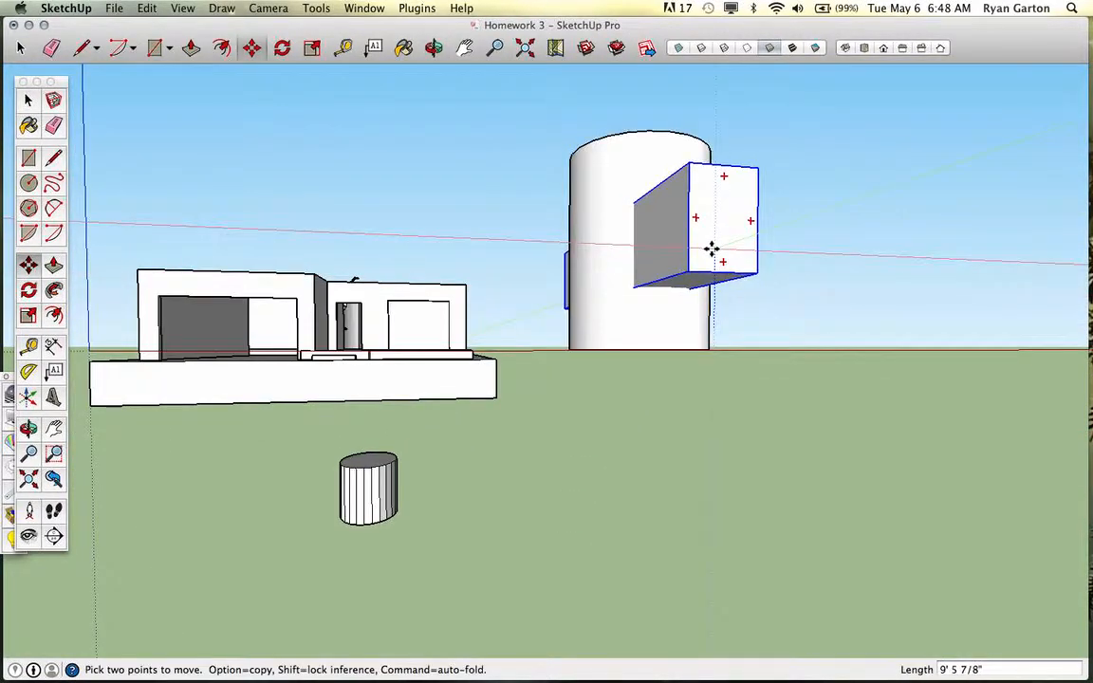
left_click(713, 247)
Select both the cylinder and the long box and lock them.
middle_click_drag(712, 246, 730, 349)
key("space")
left_click(676, 225)
left_click(699, 420)
scroll(700, 419, "down", 4)
left_click(634, 289)
scroll(623, 331, "up", 5)
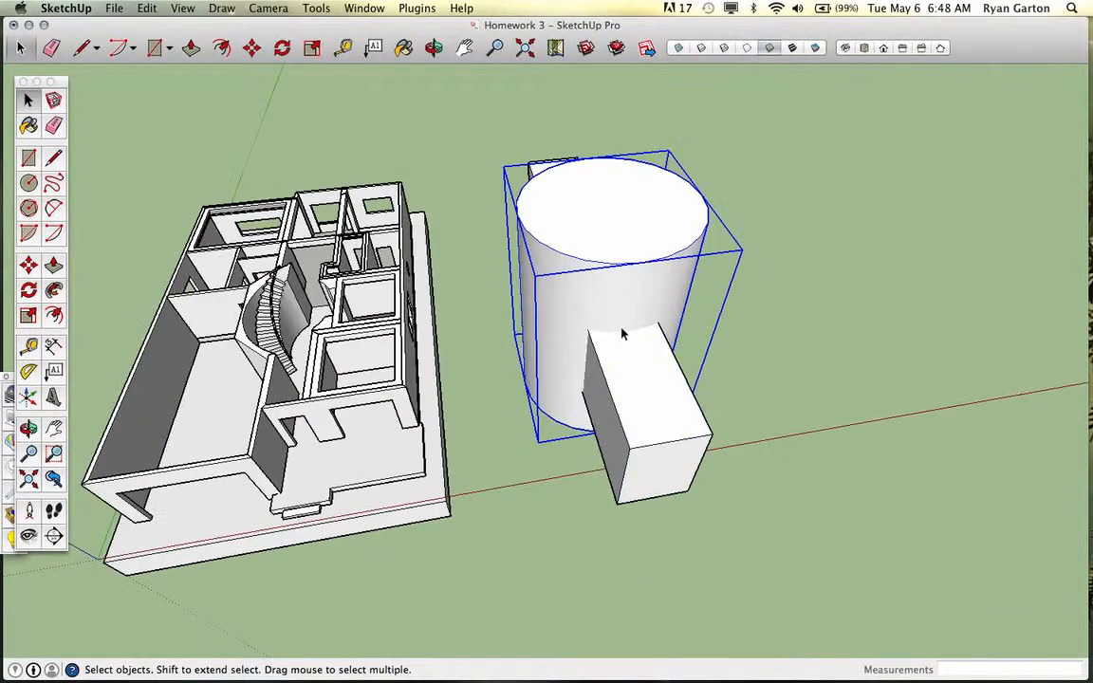
scroll(640, 336, "up", 2)
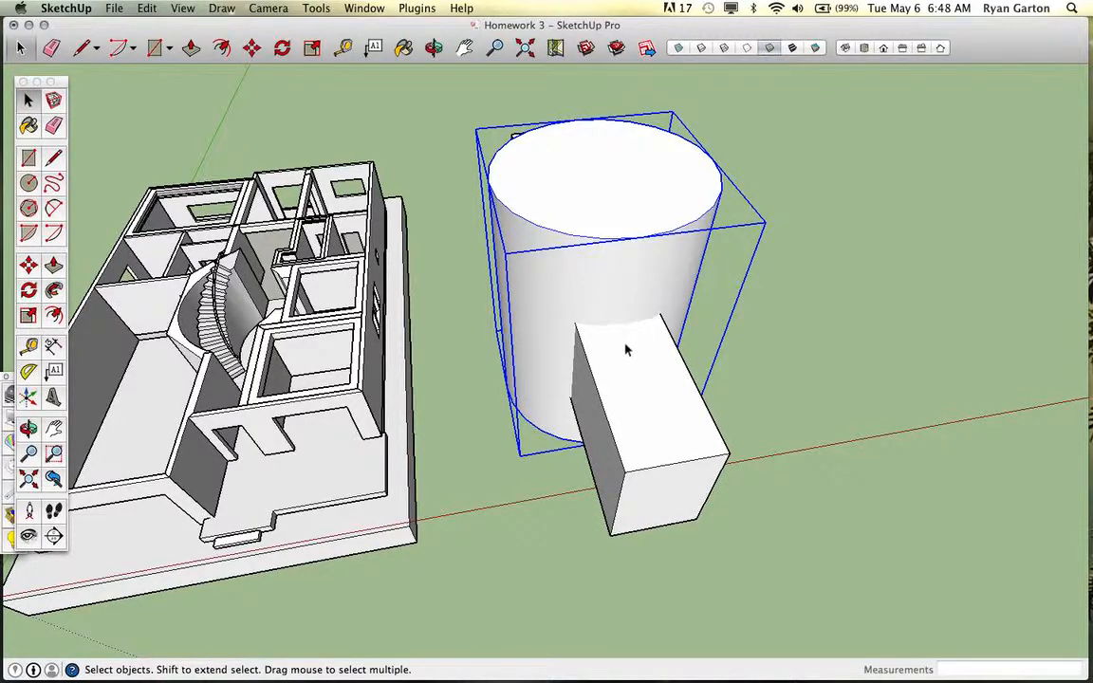
middle_click_drag(627, 349, 745, 379)
left_click(710, 390, "shift")
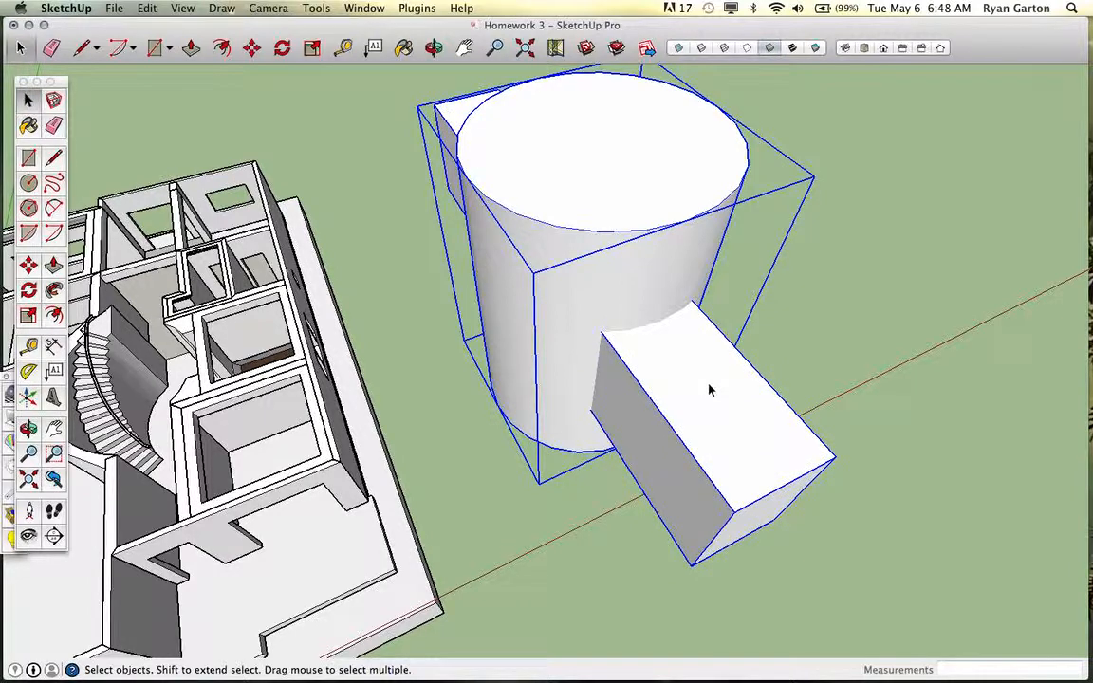
key("super+l")
Delete everything in the model except the locked cylinder and box, and unlock those two groups.
key("super+a")
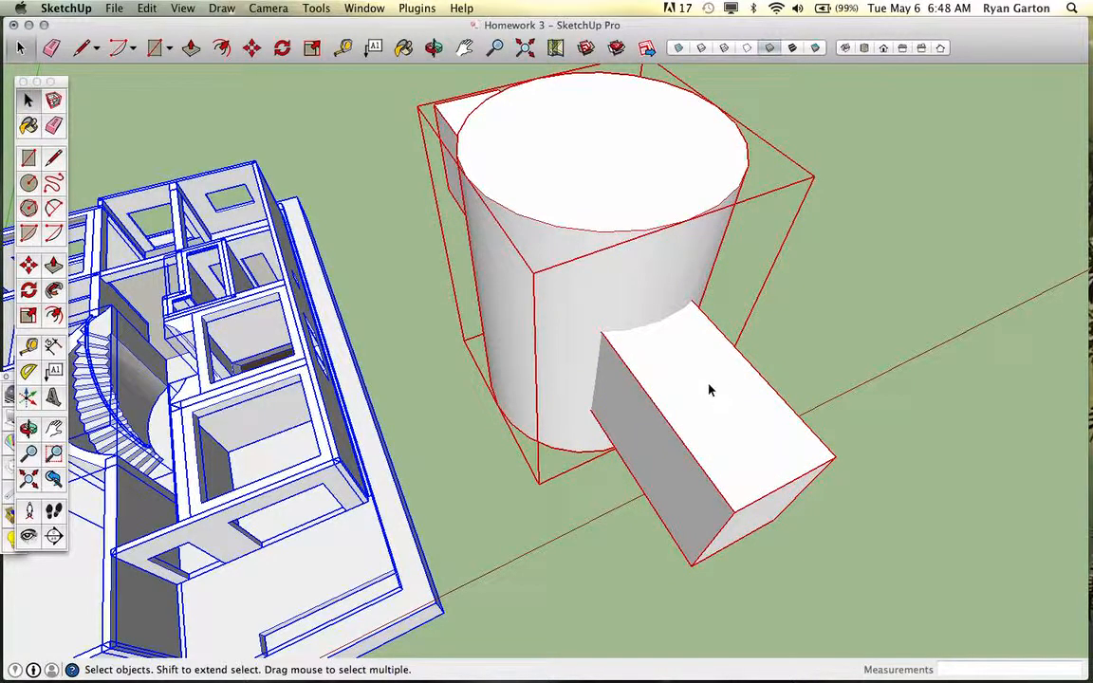
key("Delete")
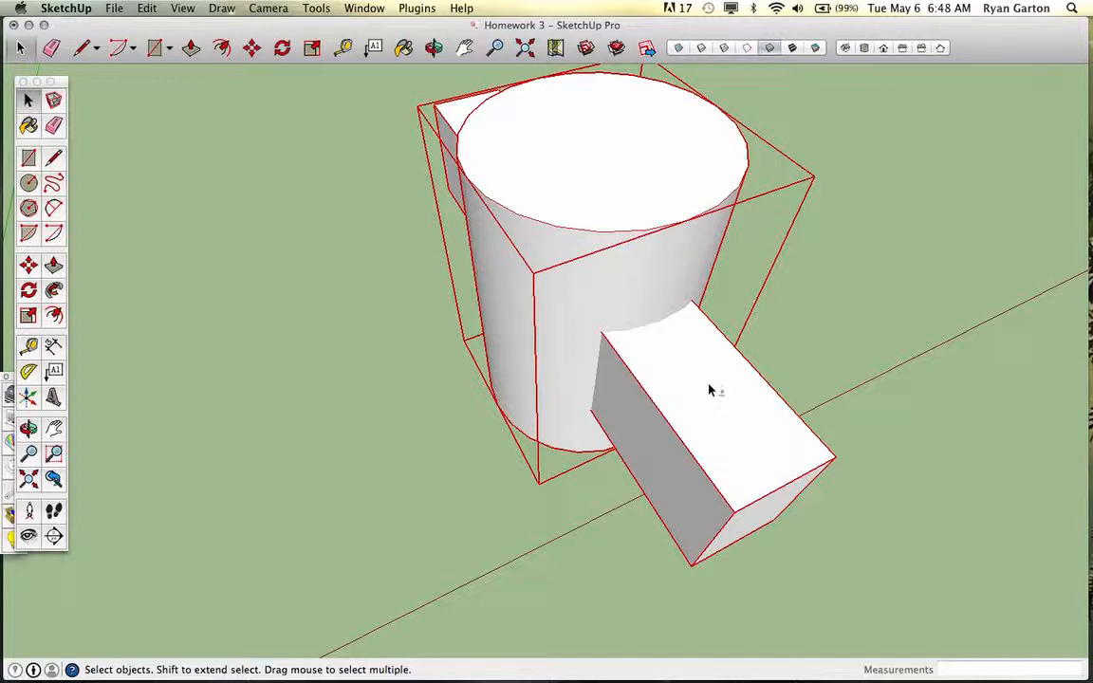
key("super+shift+l")
middle_click_drag(800, 438, 414, 321)
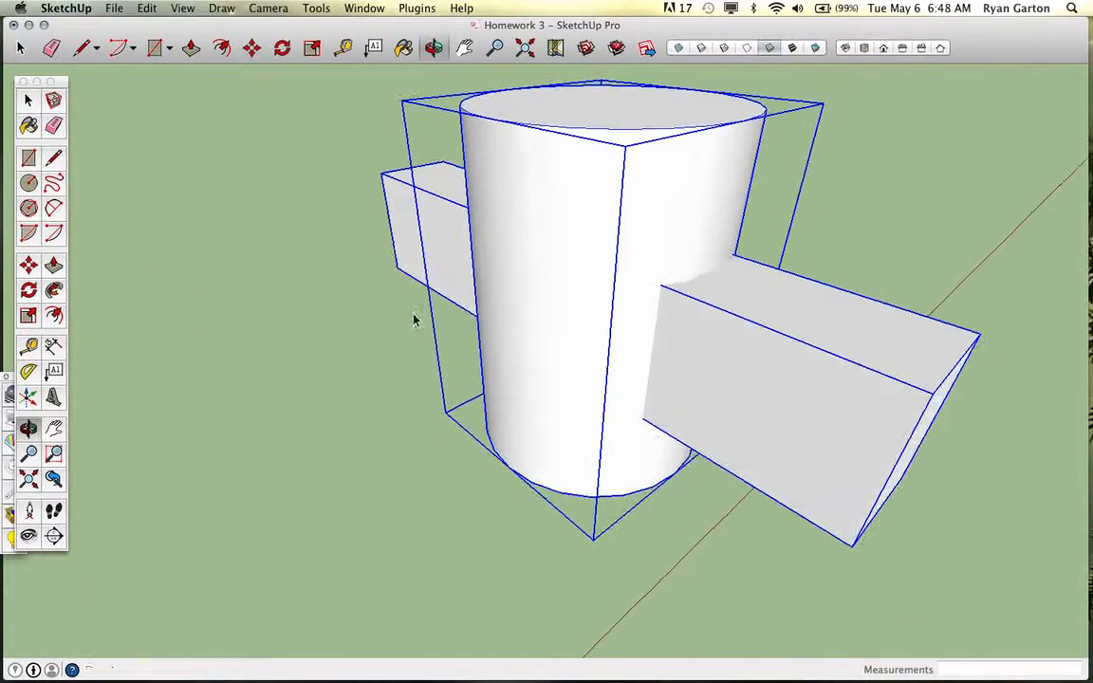
Explode the cylinder and box groups into loose geometry.
right_click(637, 313)
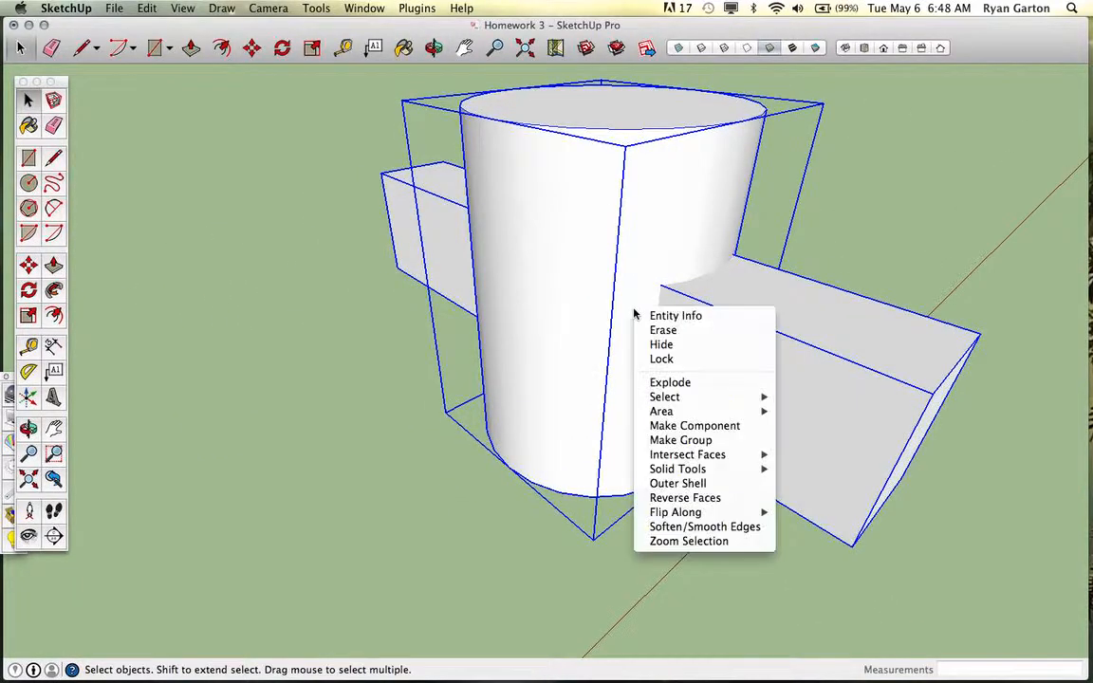
left_click(657, 382)
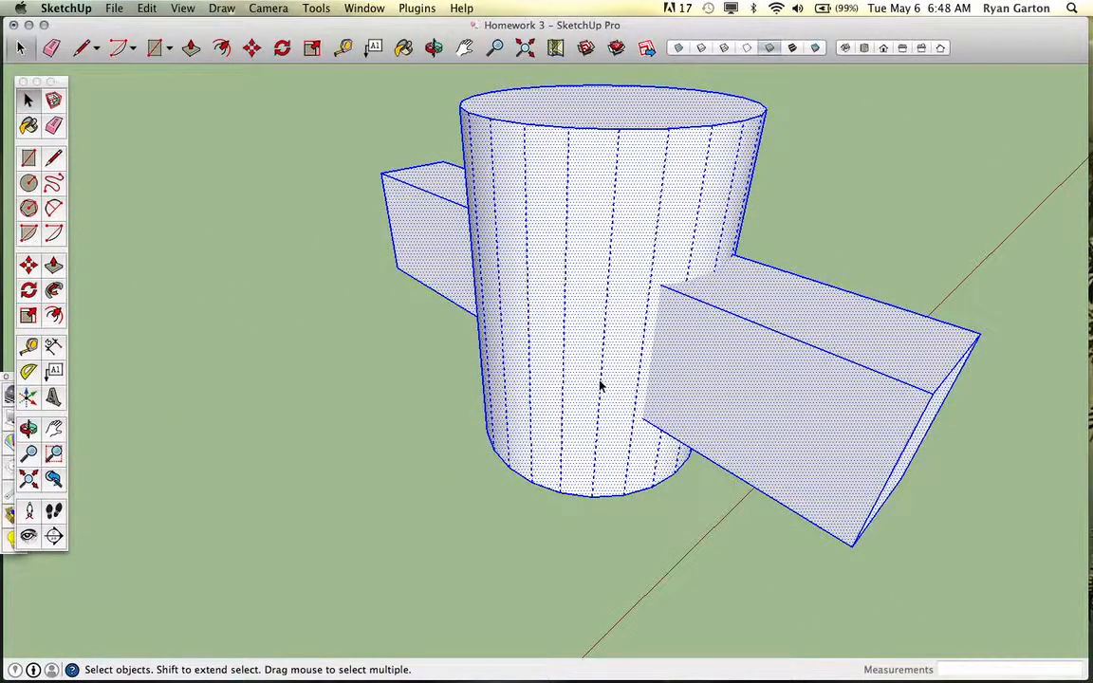
scroll(601, 386, "down", 4)
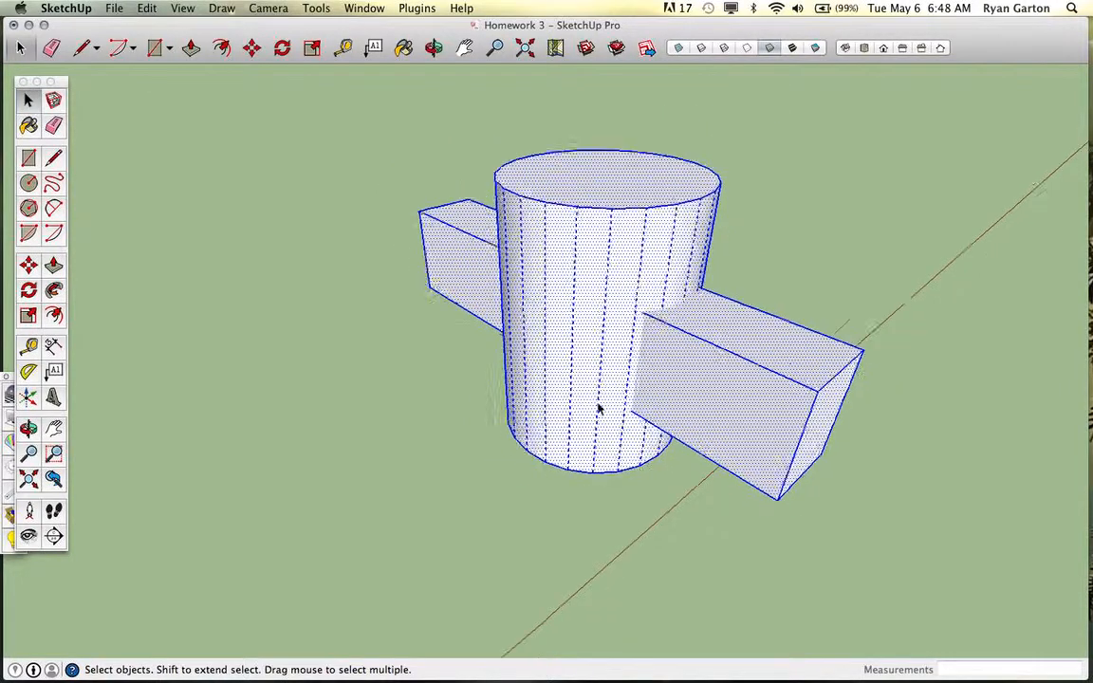
middle_click_drag(744, 420, 756, 332)
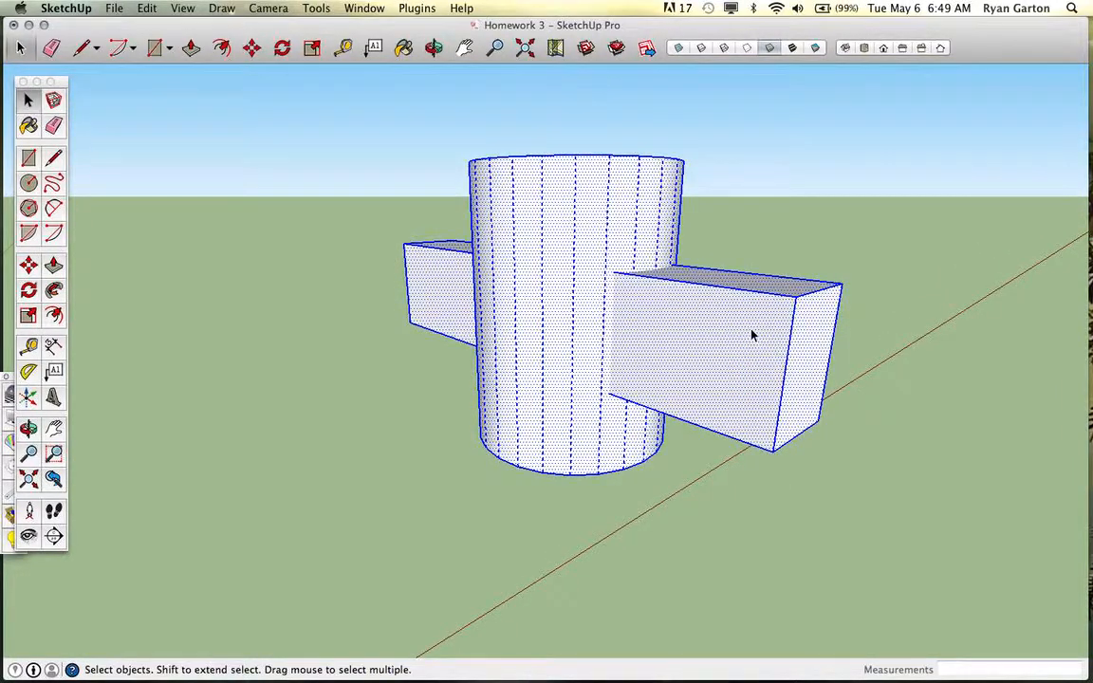
scroll(752, 333, "up", 2)
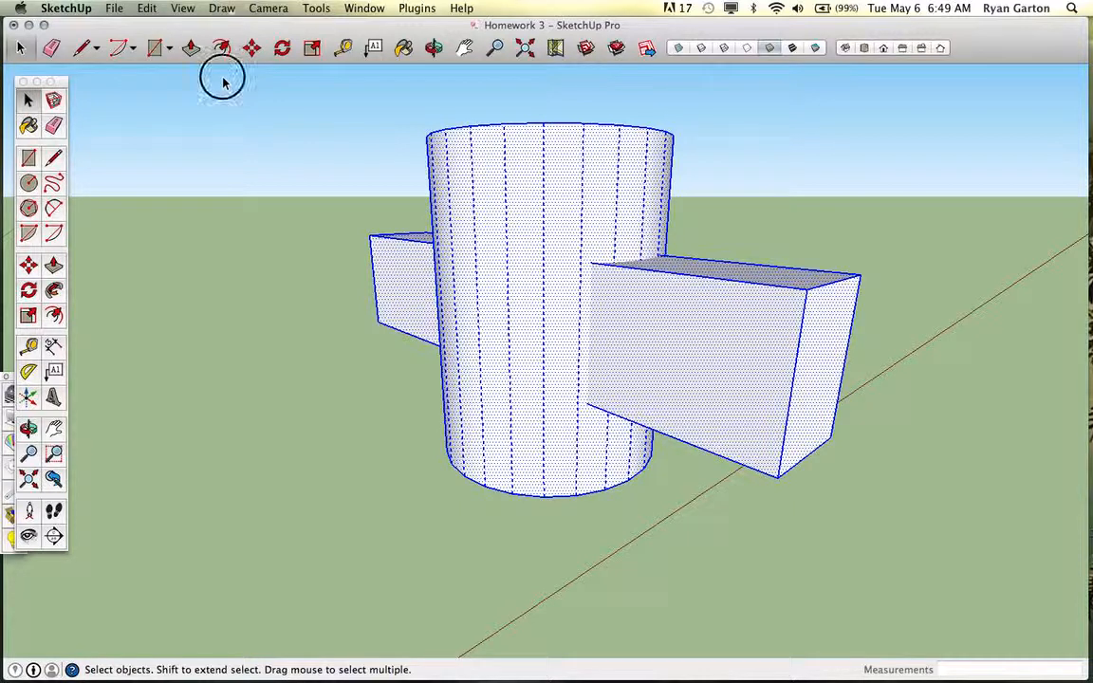
Select the whole cylinder and box without hidden edges and intersect their faces with the selection.
left_click_drag(221, 76, 970, 595)
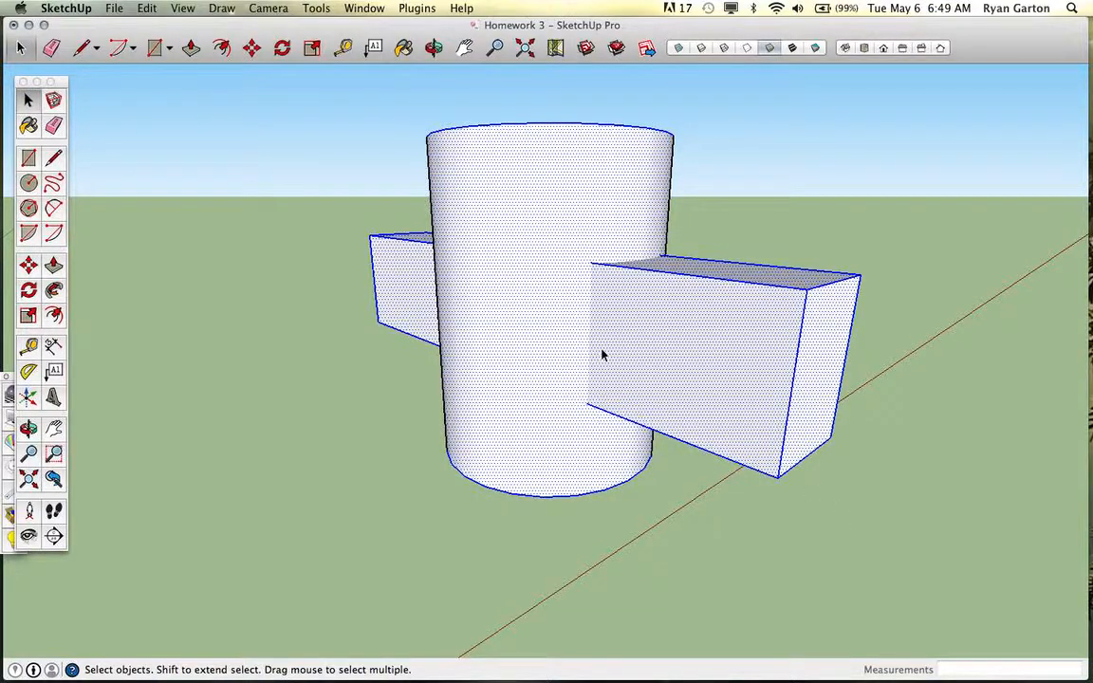
scroll(602, 355, "up", 5)
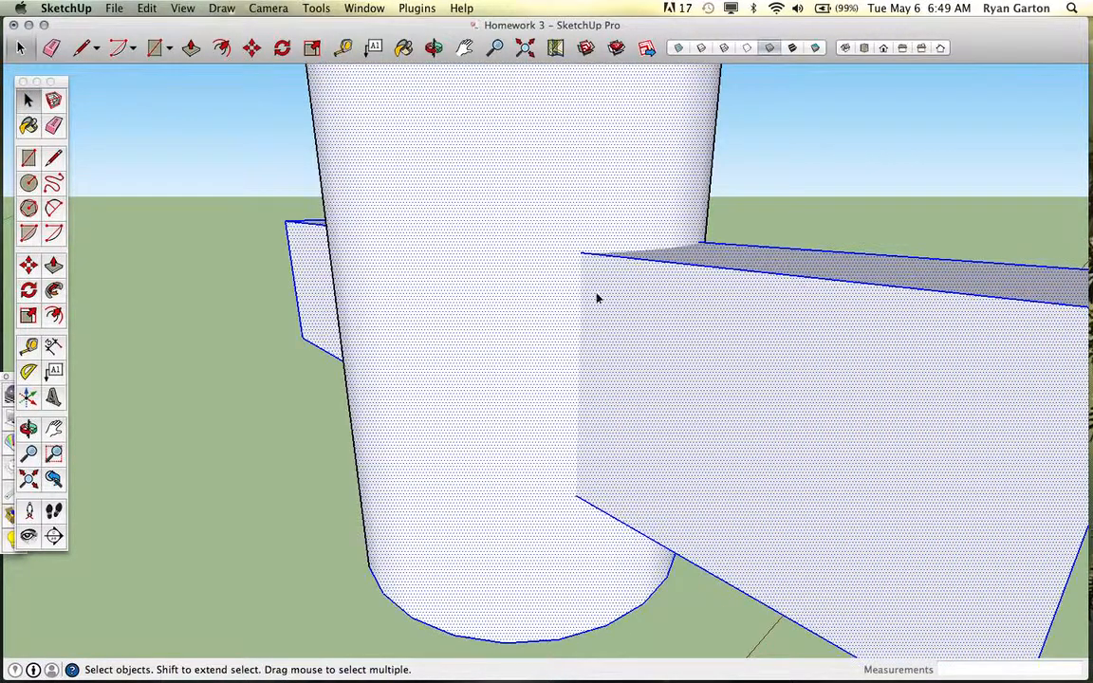
scroll(574, 284, "up", 1)
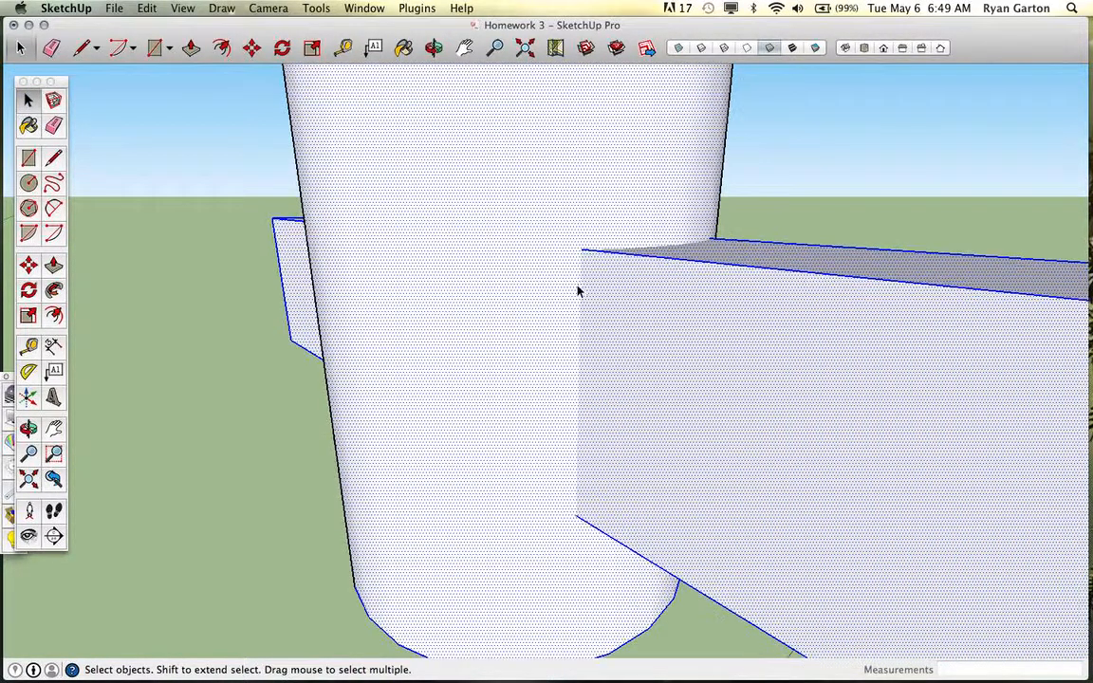
middle_click_drag(578, 290, 657, 420)
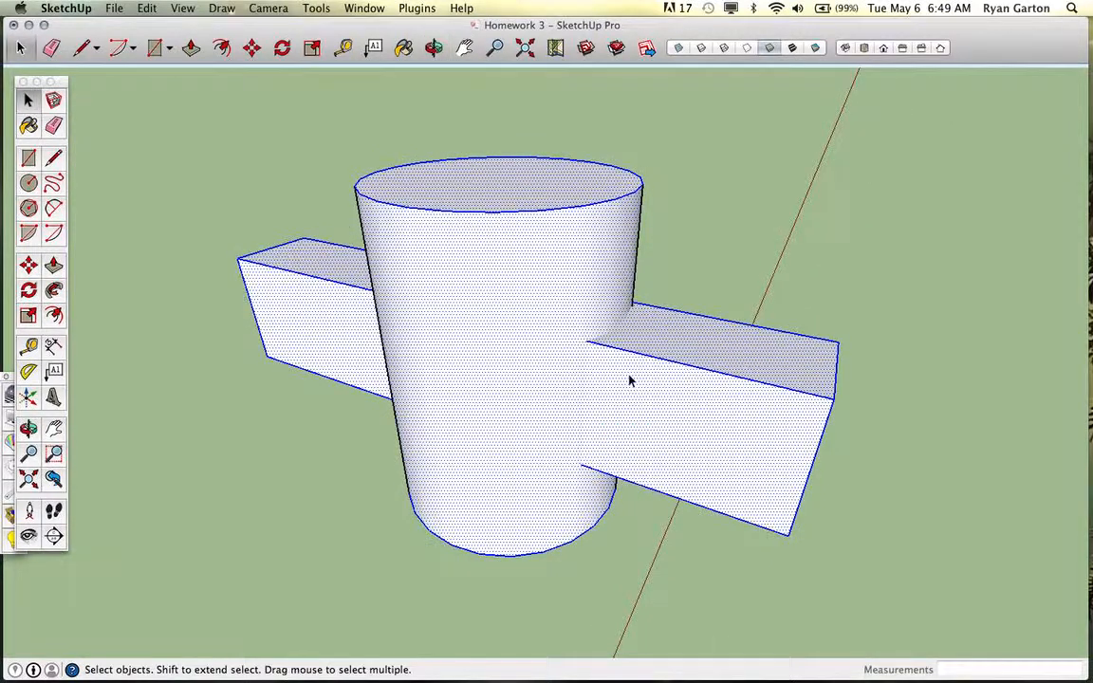
right_click(511, 336)
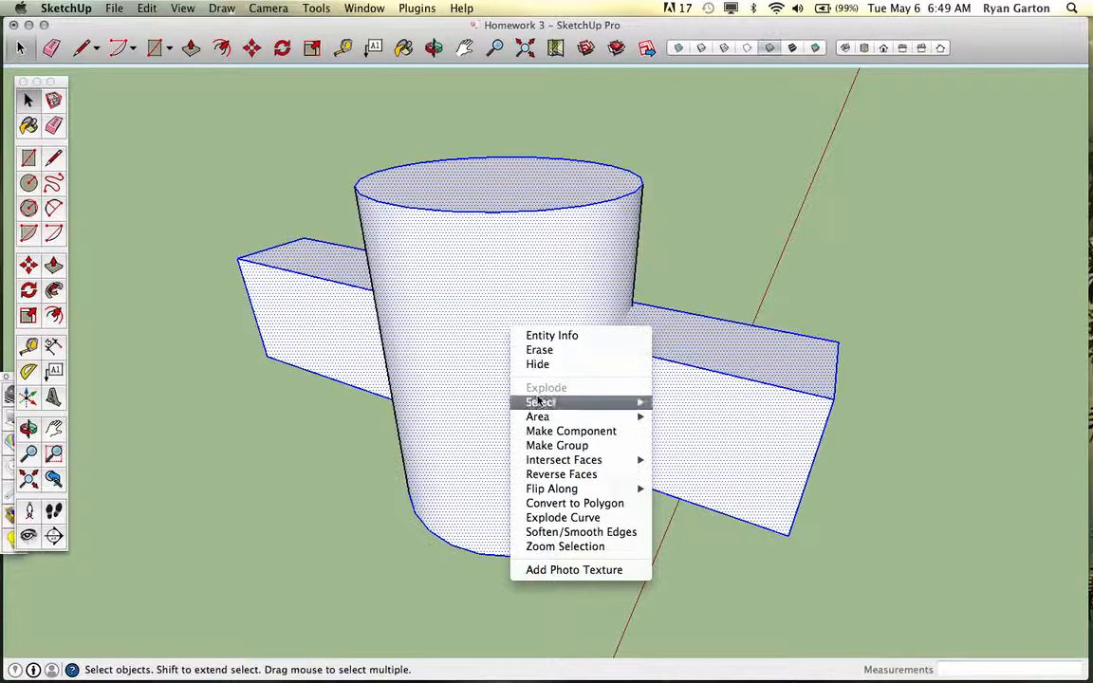
mouse_move(573, 465)
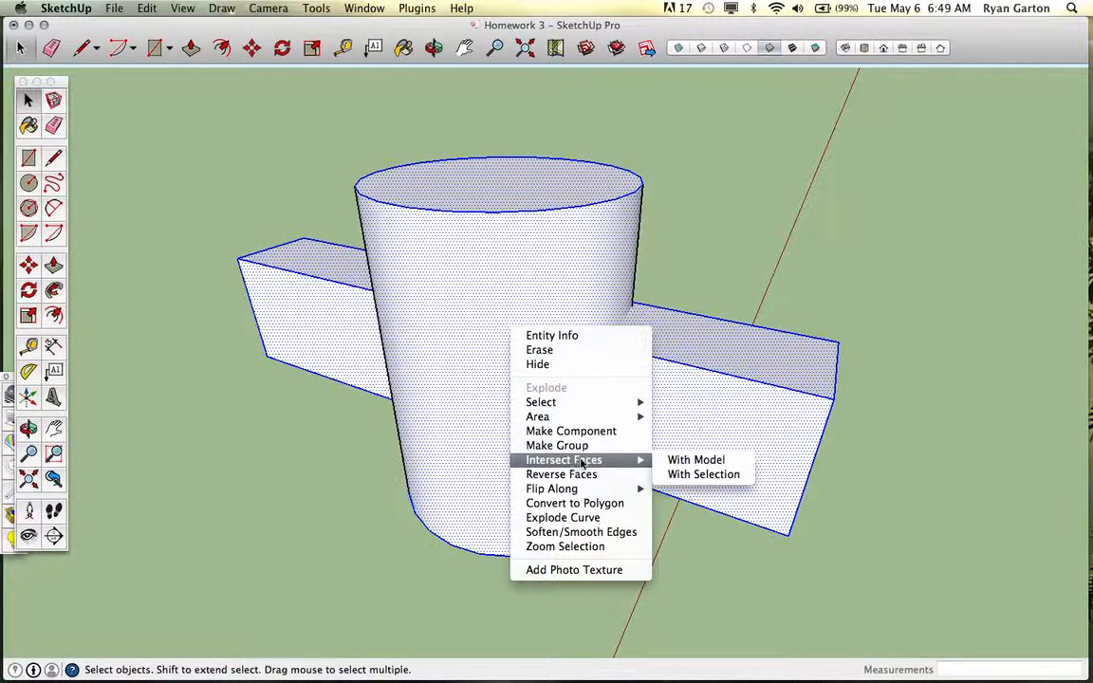
left_click(680, 475)
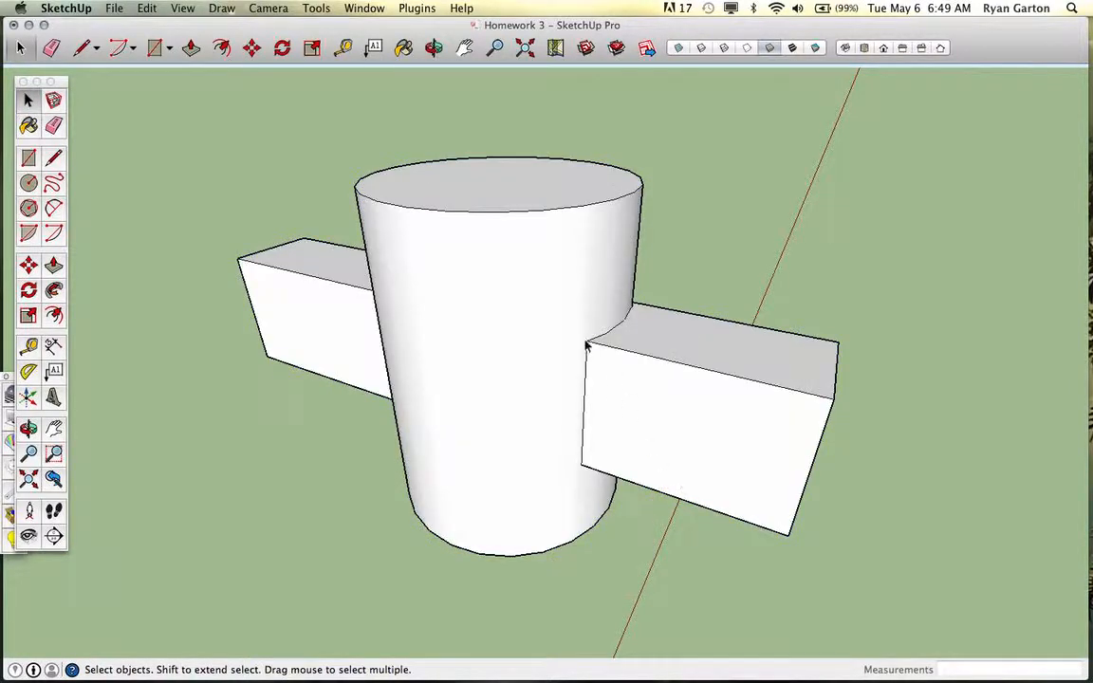
Examine the intersection edges where the box meets the cylinder from several sides.
scroll(587, 347, "up", 3)
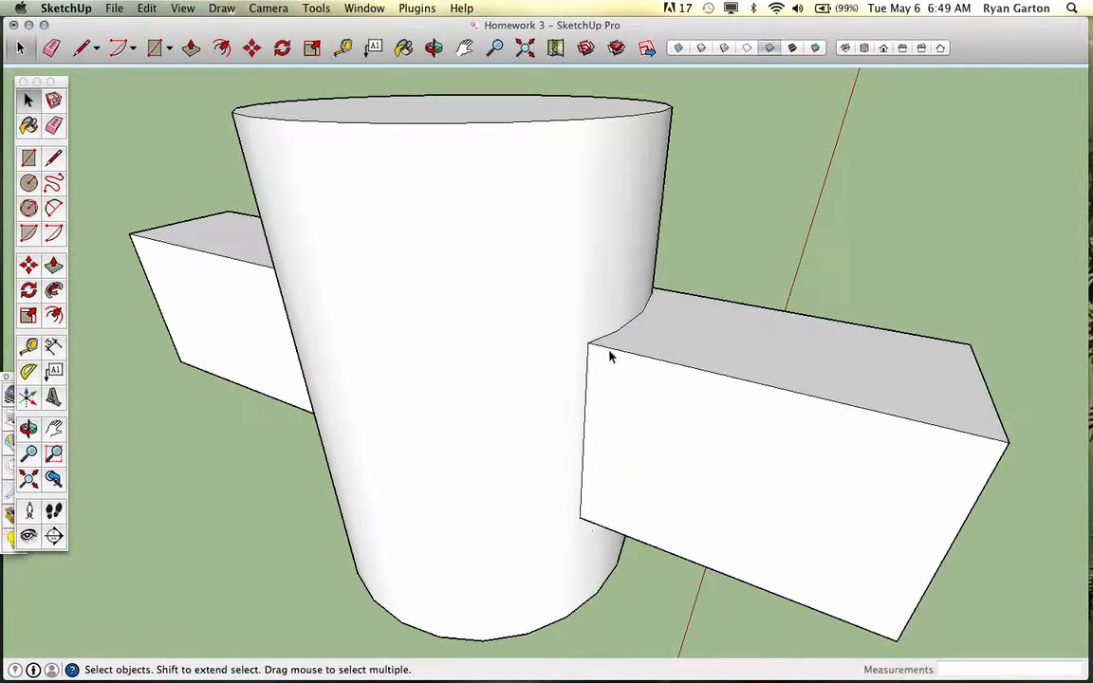
scroll(576, 359, "down", 3)
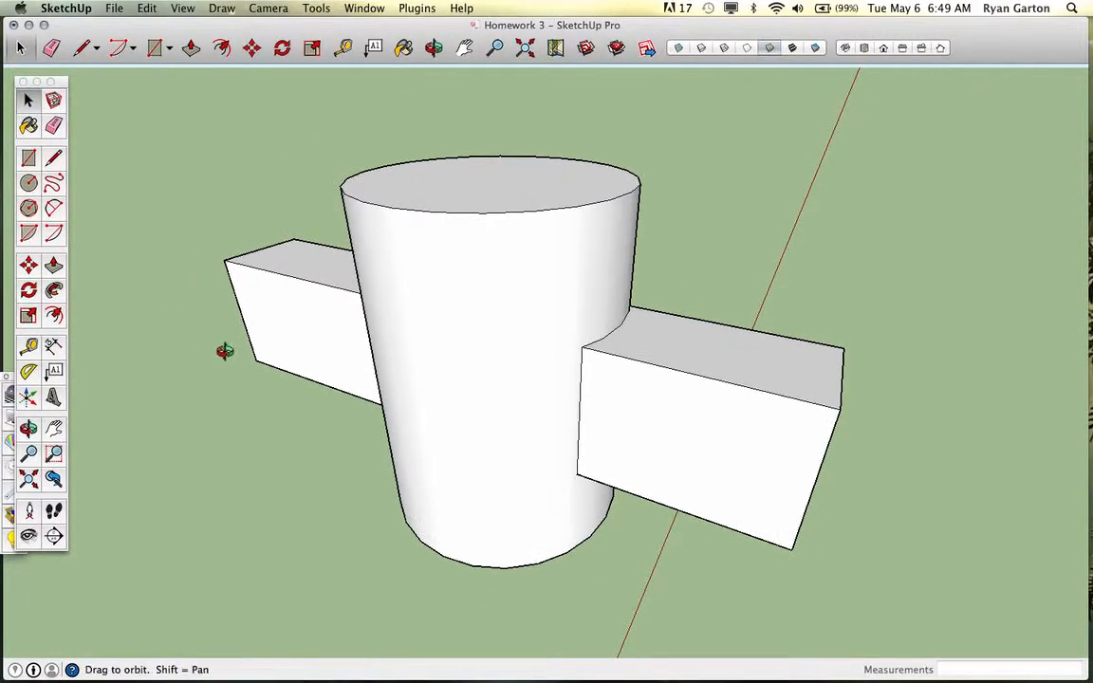
middle_click_drag(225, 352, 822, 332)
left_click_drag(822, 332, 76, 493)
middle_click_drag(76, 494, 10, 558)
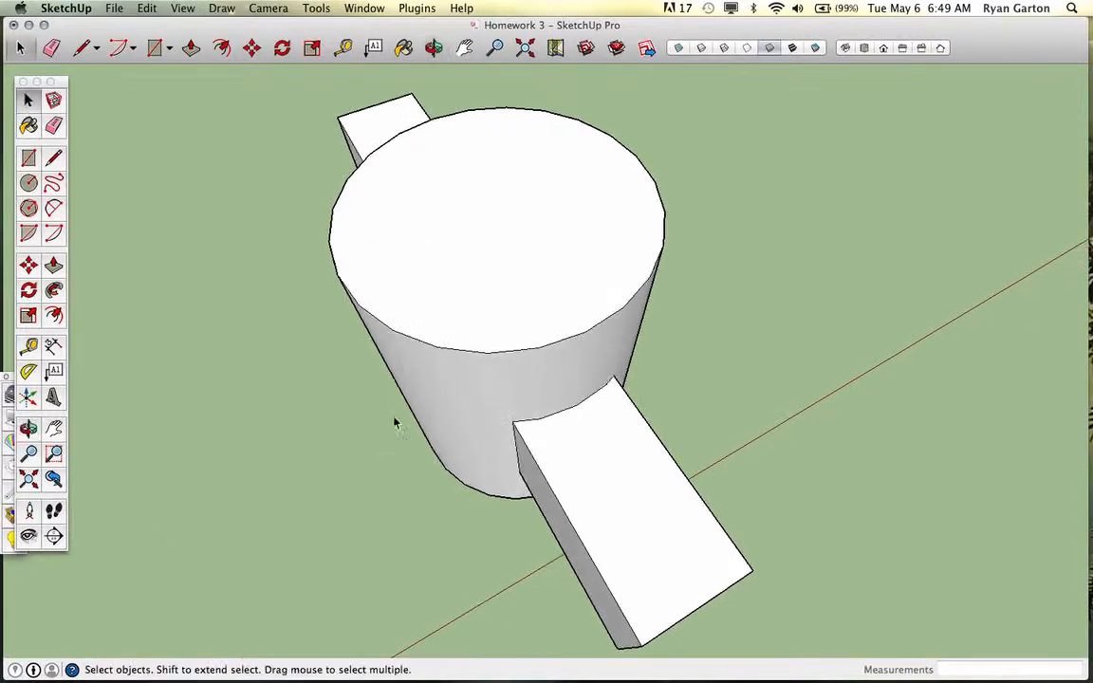
middle_click_drag(395, 422, 210, 539)
scroll(633, 375, "down", 2)
middle_click_drag(602, 414, 743, 177)
scroll(741, 176, "down", 4)
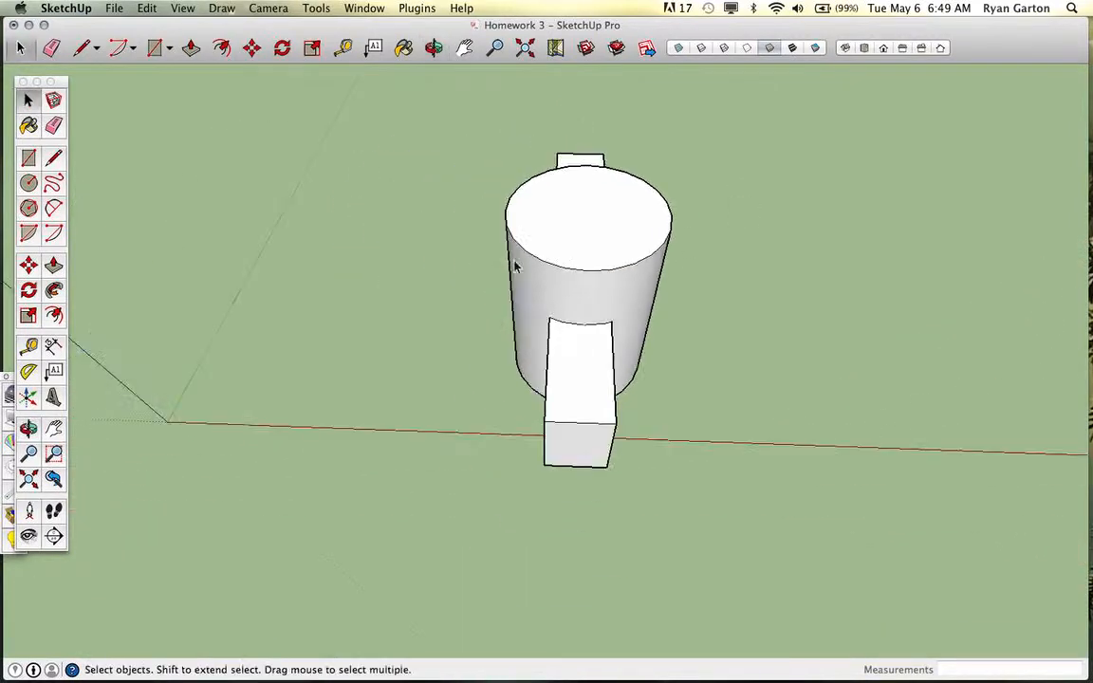
Delete both parts of the box that stick out of the cylinder.
middle_click_drag(516, 263, 1025, 318)
left_click_drag(694, 447, 630, 224)
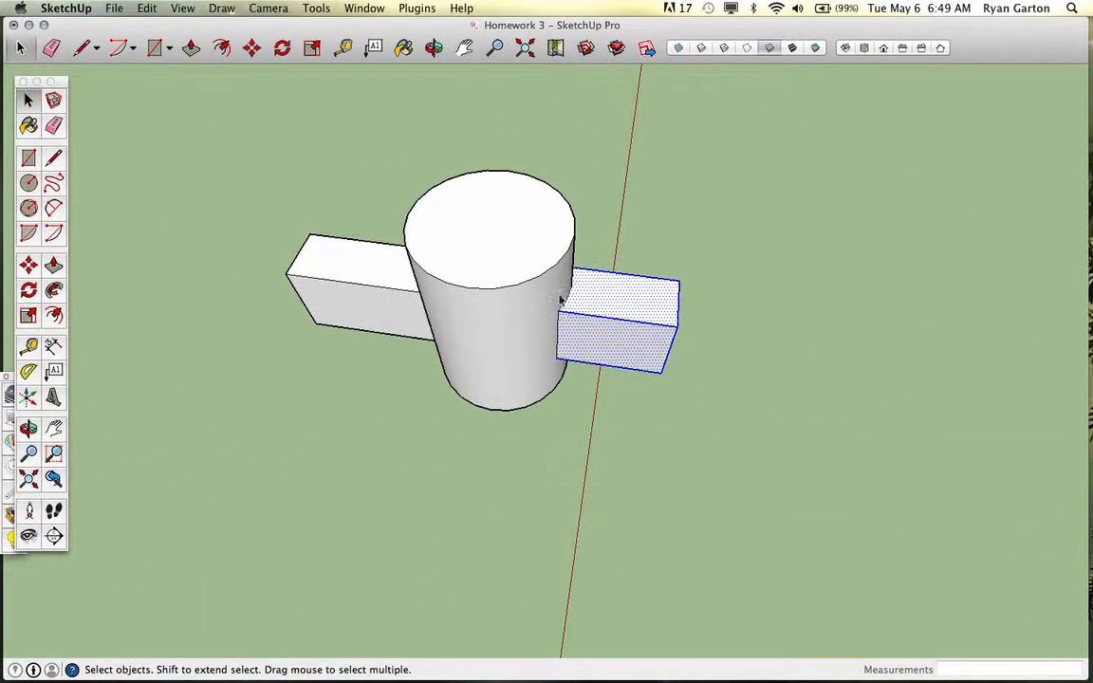
middle_click_drag(563, 295, 556, 183)
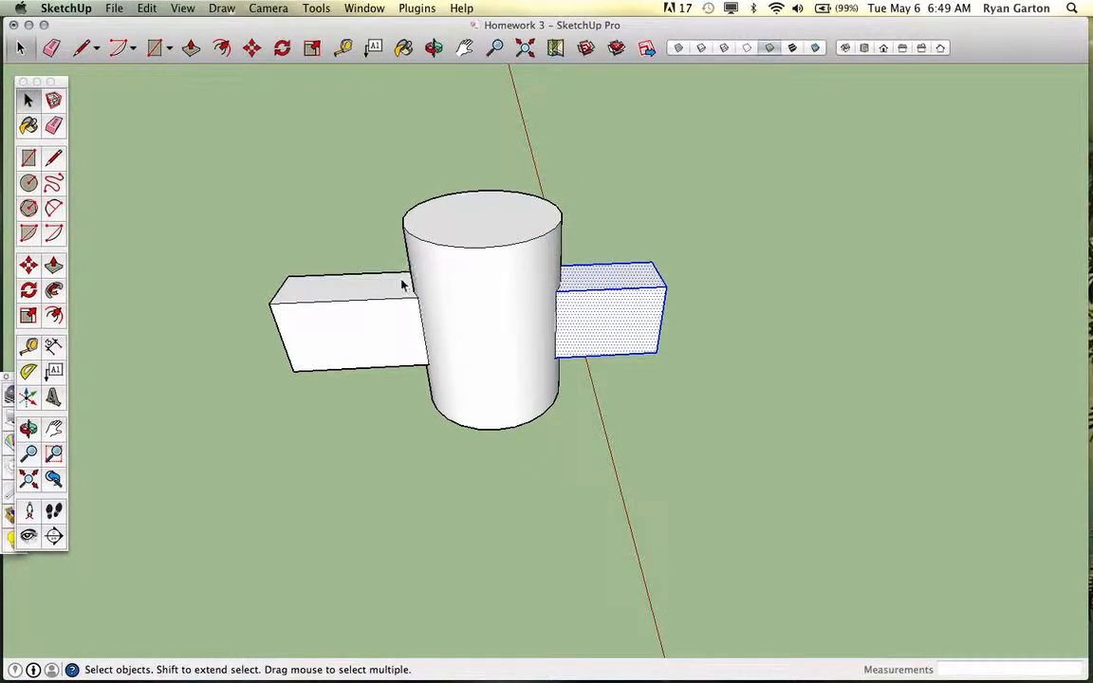
key("Delete")
left_click_drag(324, 370, 175, 171)
key("Delete")
Delete the curved cylinder faces covering both tunnel openings and inspect the inner faces of the rectangular hole.
middle_click_drag(435, 270, 523, 301)
scroll(510, 398, "up", 3)
key("Delete")
scroll(564, 456, "up", 2)
left_click(523, 300)
key("Delete")
middle_click_drag(454, 292, 537, 268)
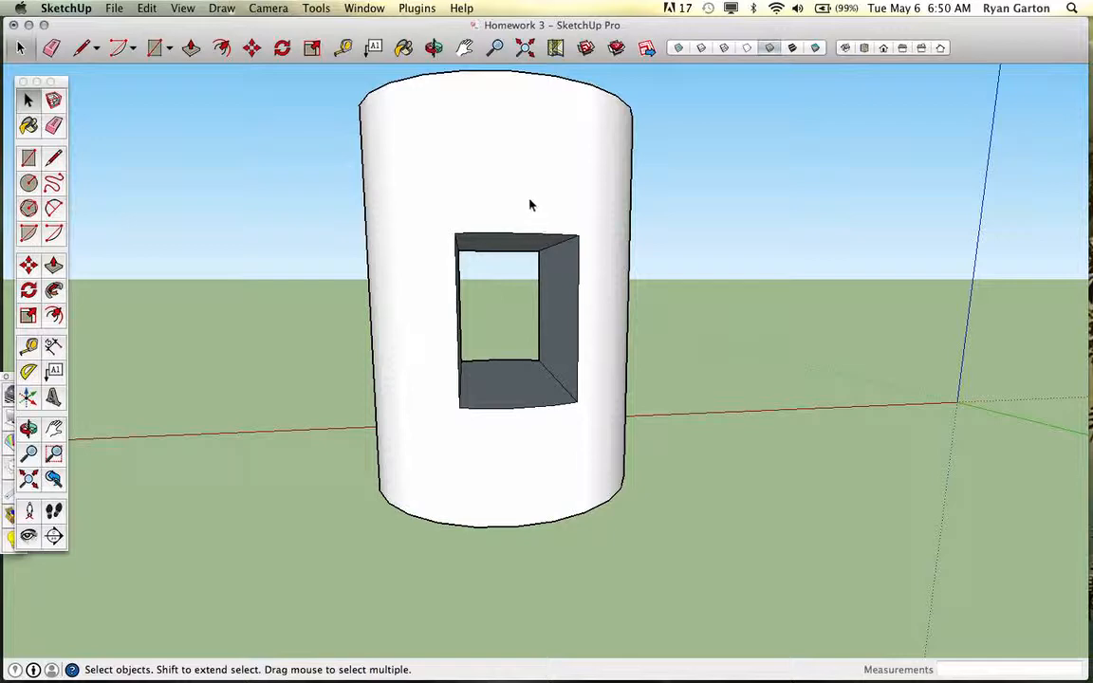
scroll(555, 301, "up", 2)
middle_click_drag(542, 317, 436, 350)
scroll(436, 349, "up", 2)
left_click(488, 420)
middle_click_drag(488, 419, 636, 233)
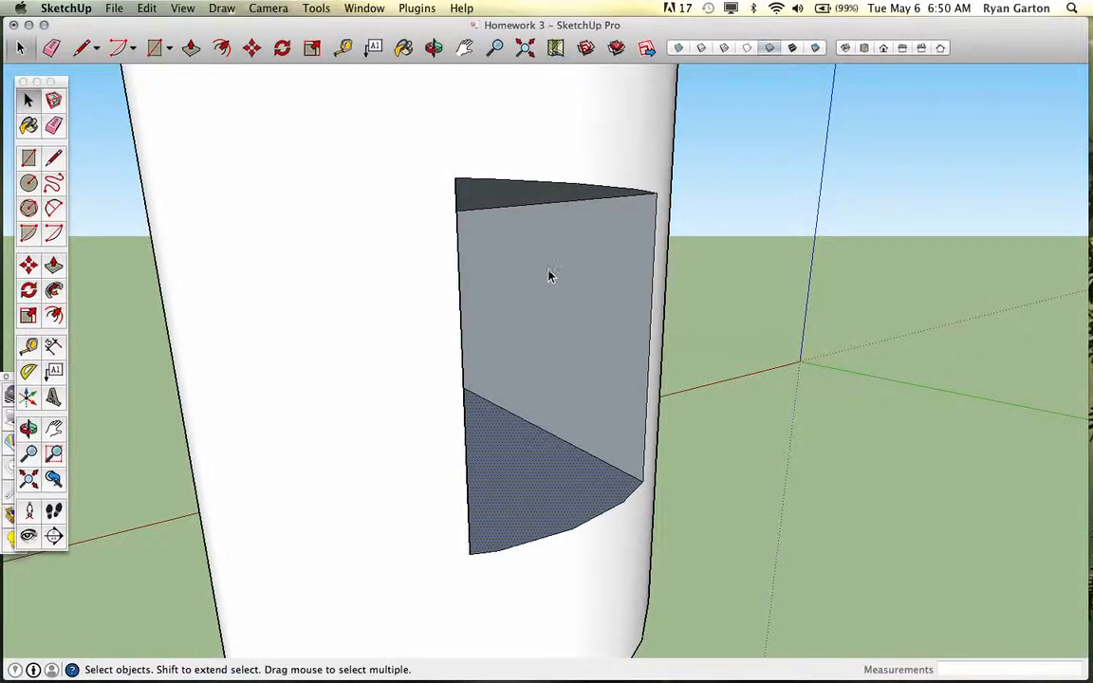
Undo the deletions and the face intersection, back to the plain overlapping cylinder and box.
scroll(532, 285, "down", 3)
key("super+z")
key("super+z")
key("super+z")
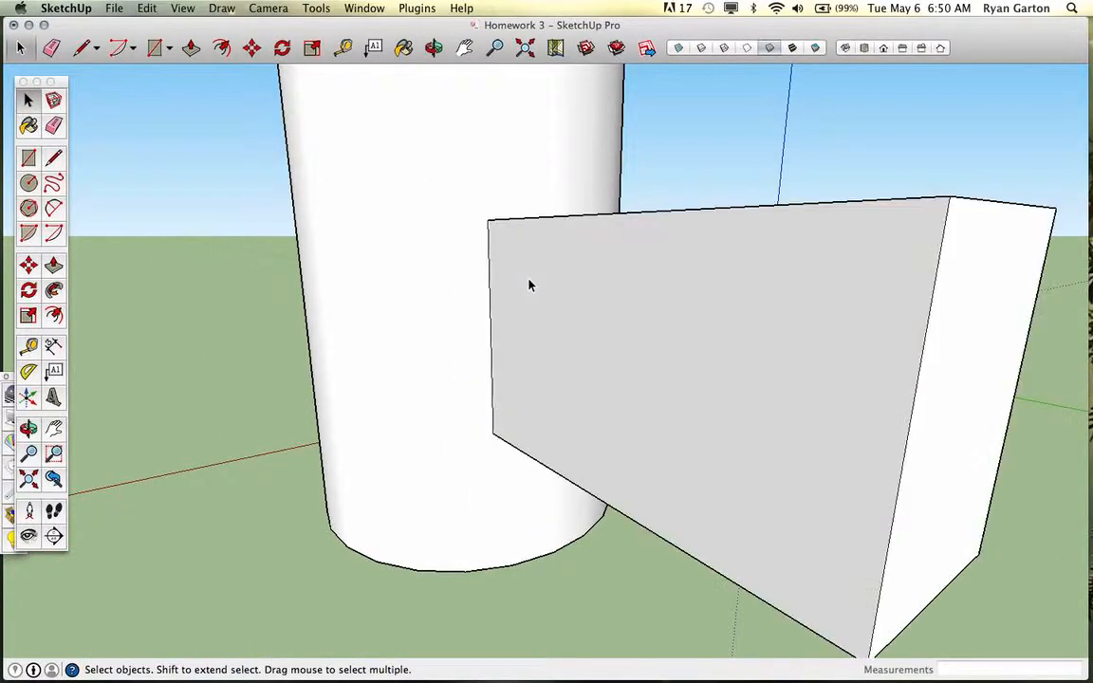
Turn on the X-Ray face style and examine how the box passes inside the cylinder.
middle_click_drag(454, 244, 723, 231)
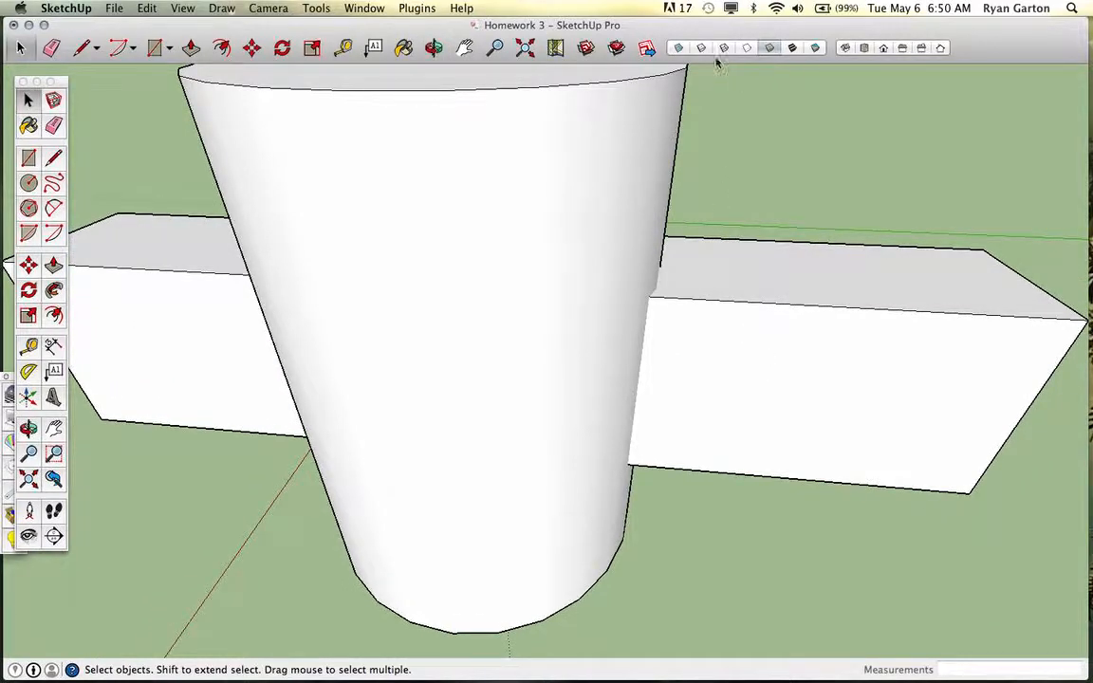
left_click(681, 49)
middle_click_drag(293, 381, 555, 386)
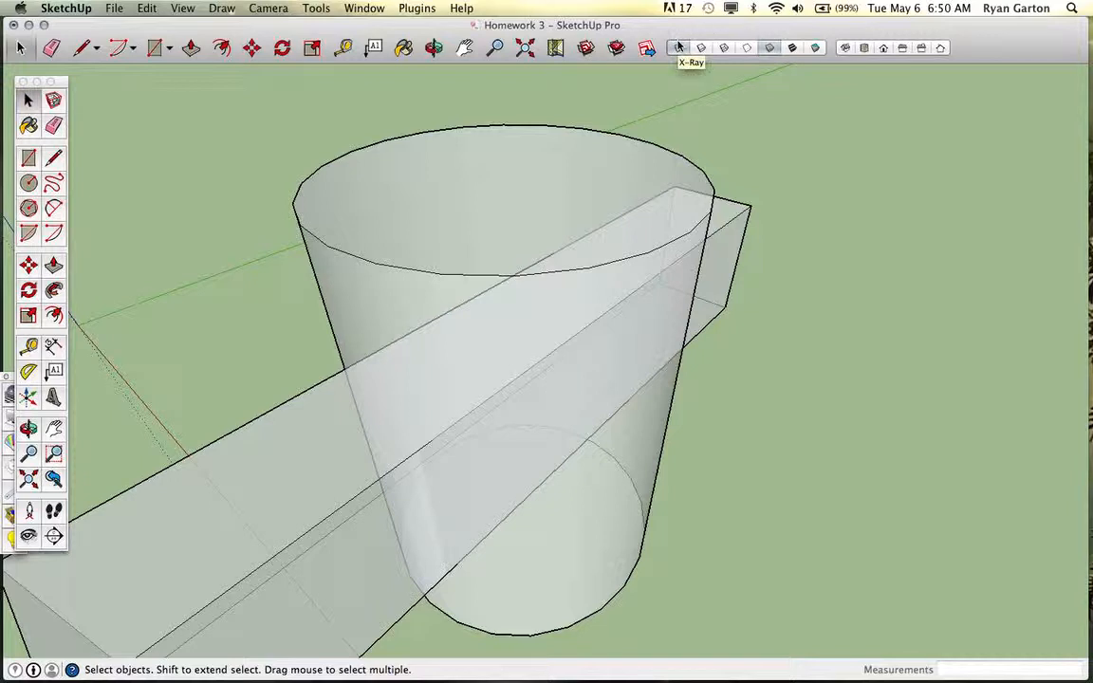
scroll(674, 126, "down", 3)
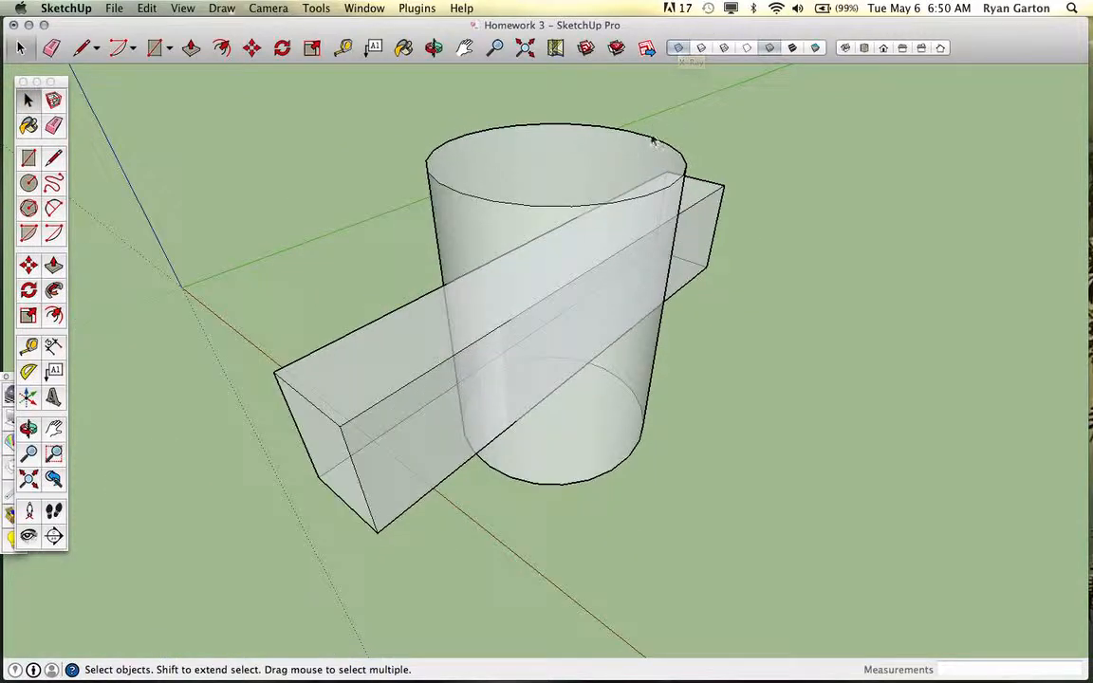
middle_click_drag(542, 268, 535, 341)
scroll(520, 364, "down", 2)
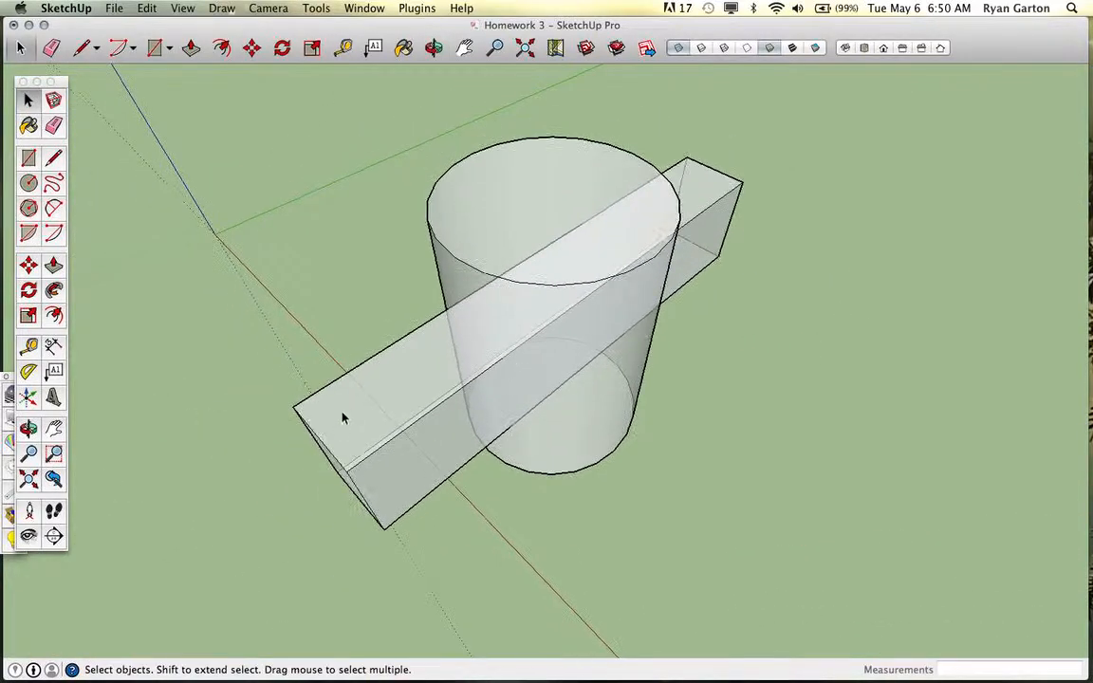
middle_click_drag(483, 171, 670, 210)
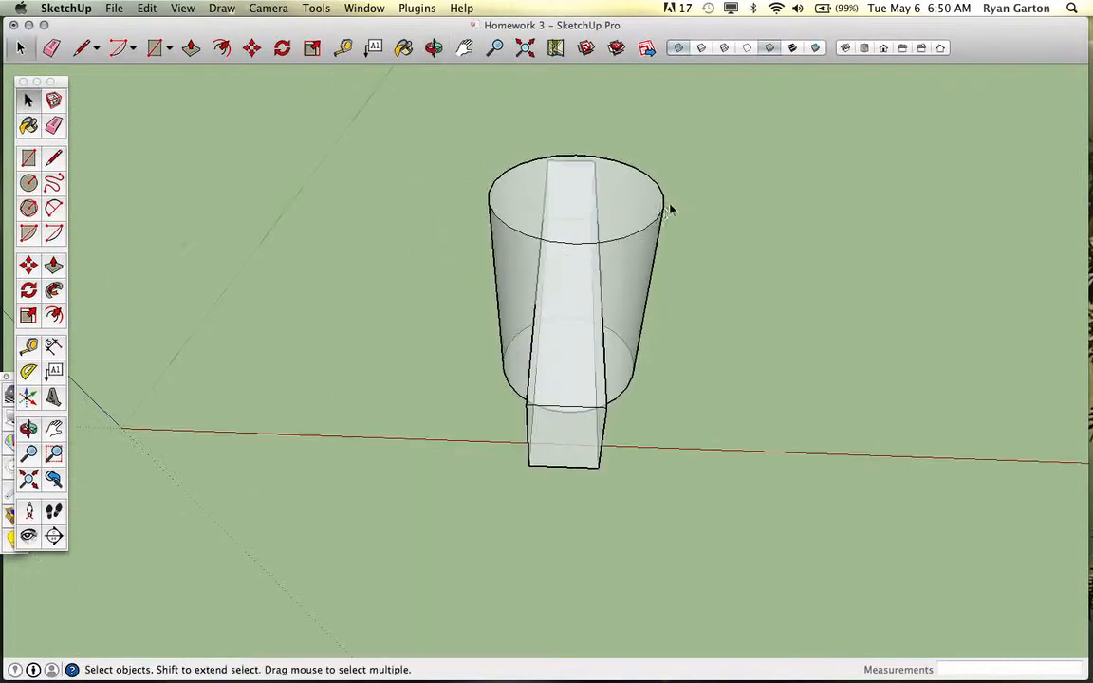
Select the cylinder and the box together and intersect their faces with the selection.
left_click_drag(342, 103, 771, 507)
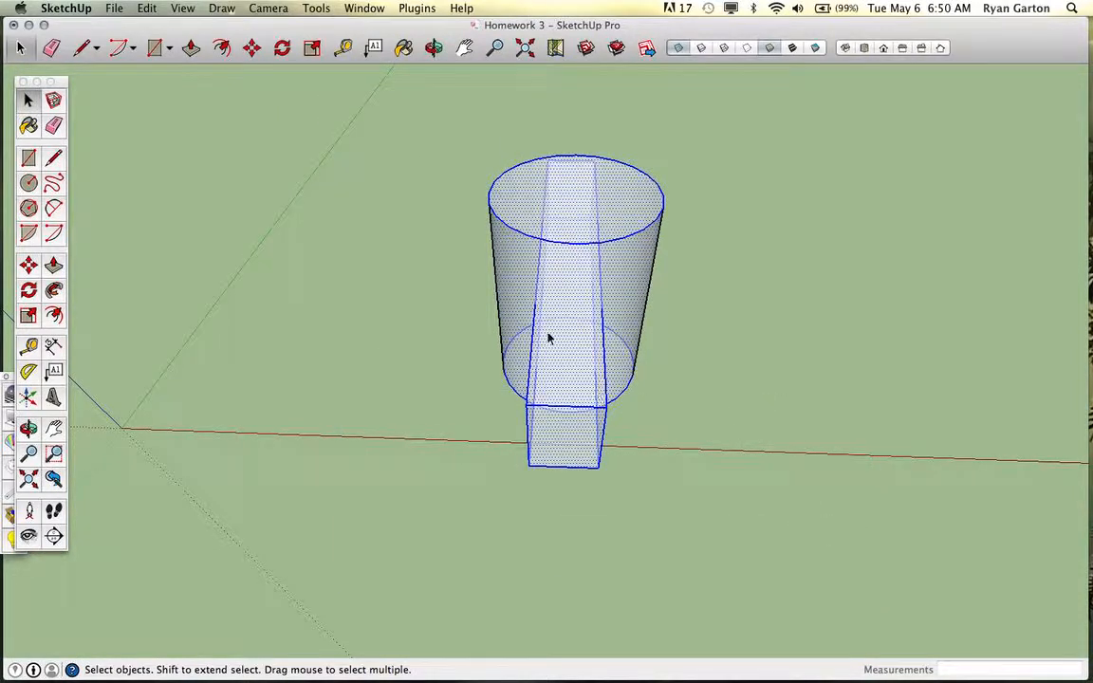
right_click(580, 282)
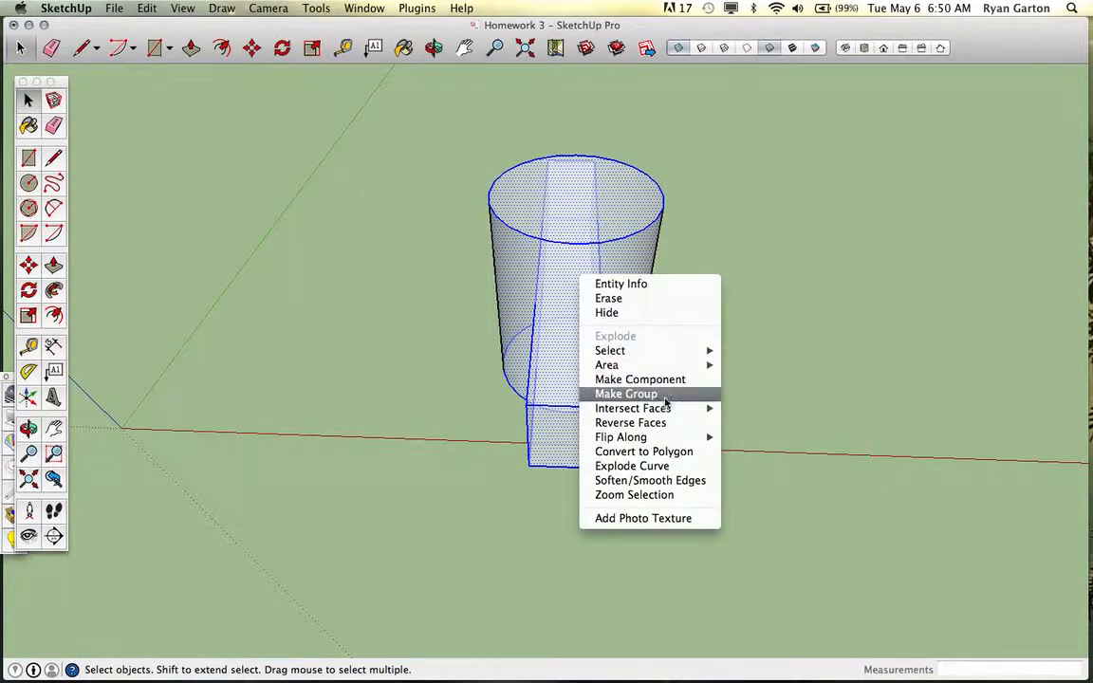
mouse_move(669, 411)
left_click(771, 423)
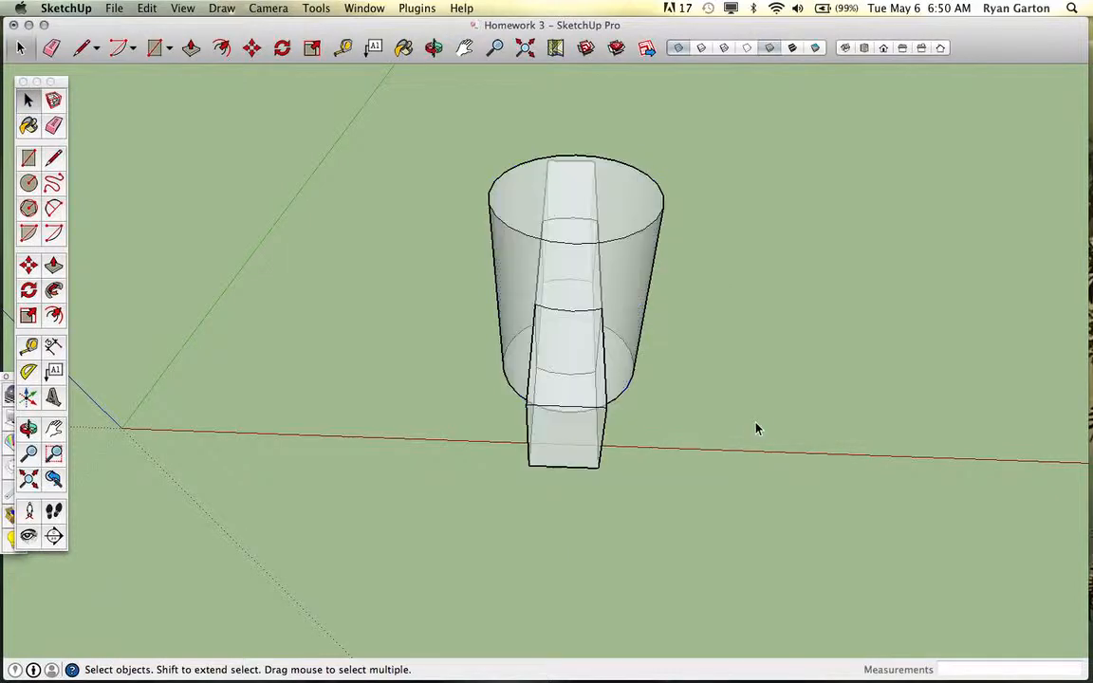
Delete the two box ends protruding from the see-through cylinder, leaving only the part inside.
middle_click_drag(623, 304, 570, 374)
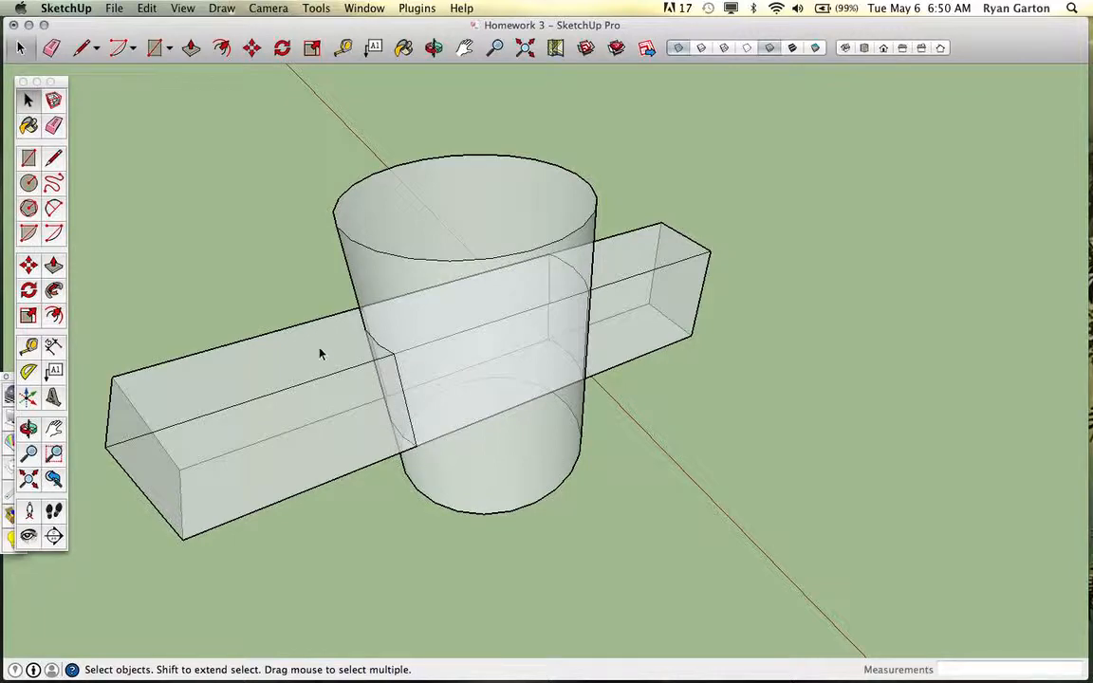
left_click_drag(125, 350, 123, 347)
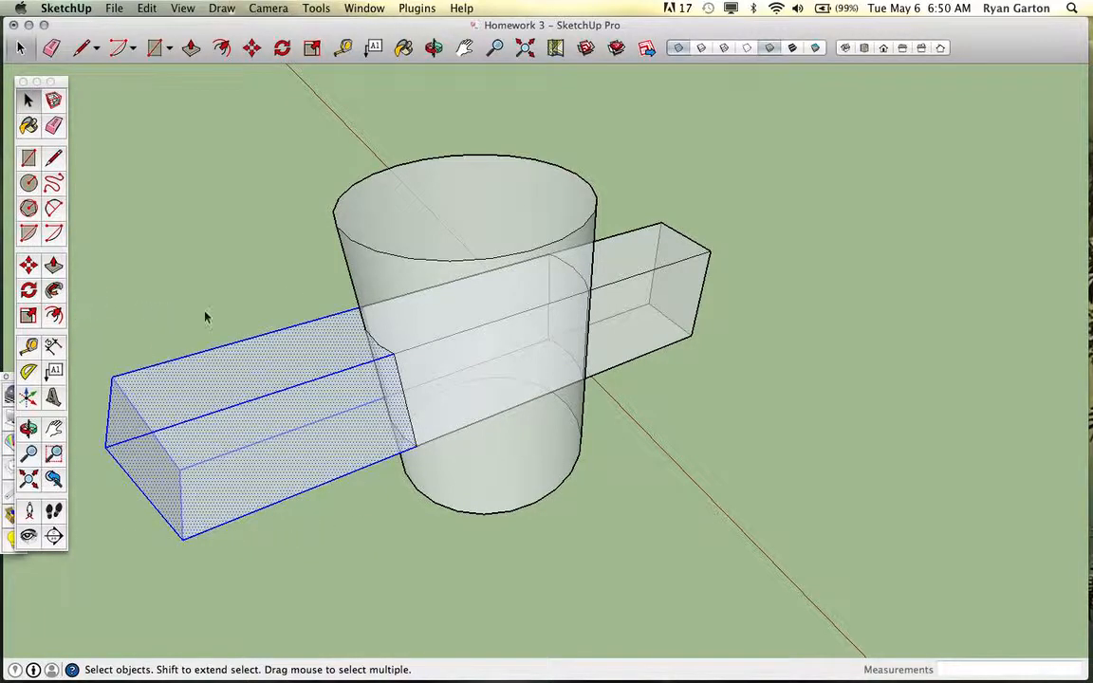
key("Delete")
middle_click_drag(606, 298, 919, 483)
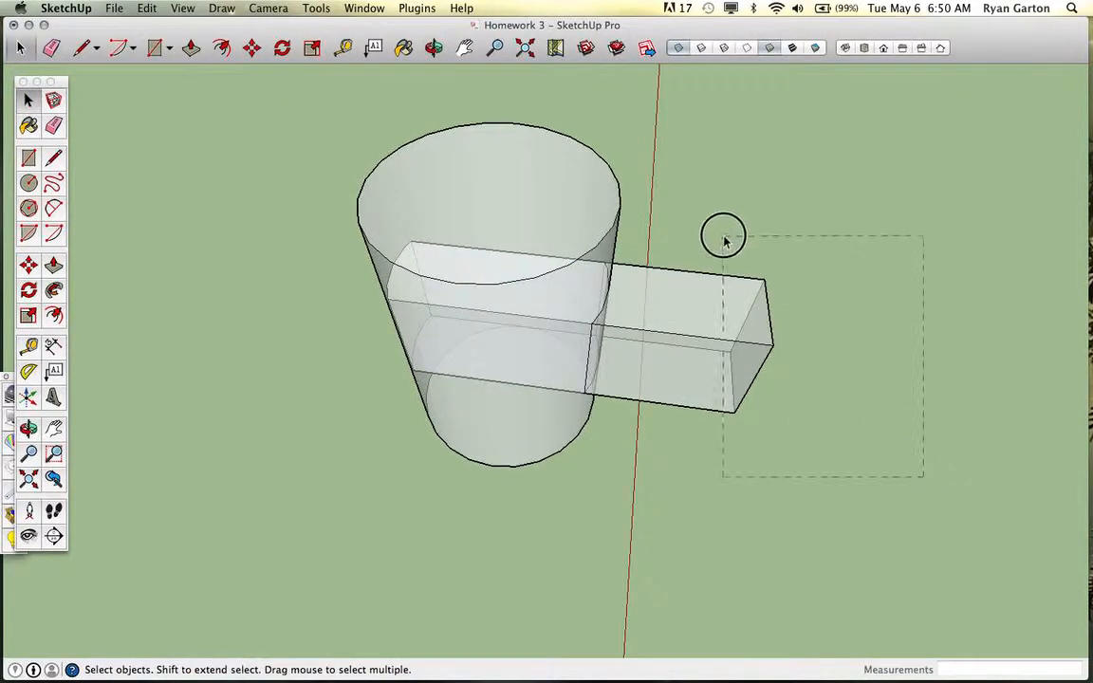
left_click_drag(724, 240, 724, 241)
key("Delete")
Delete the curved faces closing both ends of the rectangular tunnel and turn off the X-Ray style.
middle_click_drag(647, 244, 614, 365)
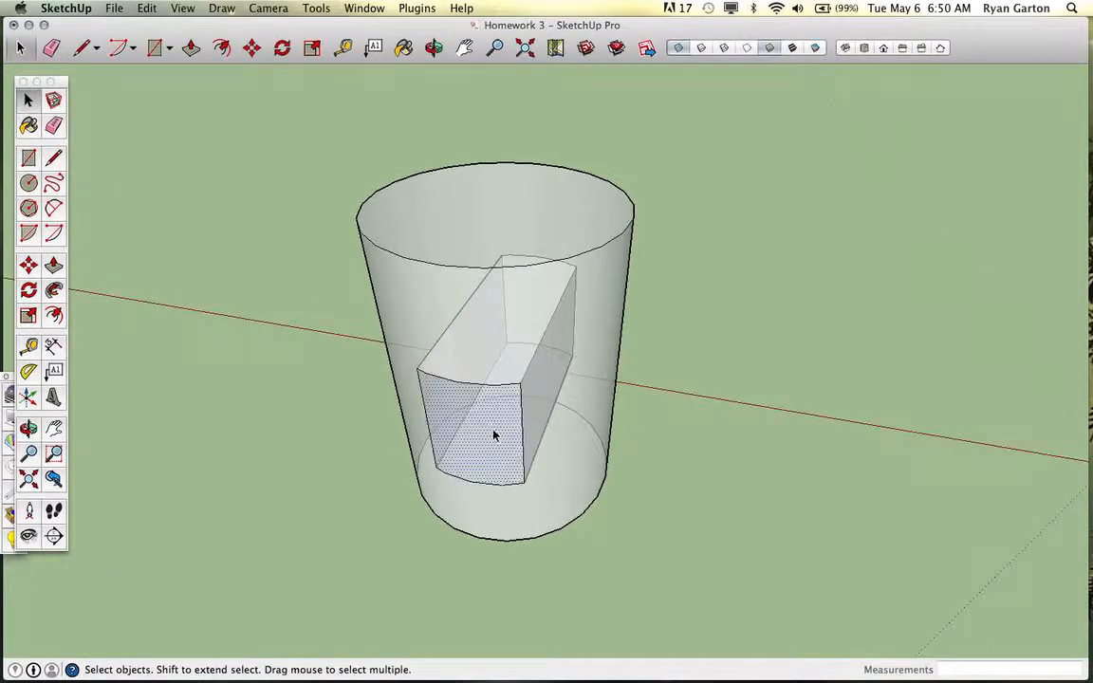
middle_click_drag(493, 436, 535, 348)
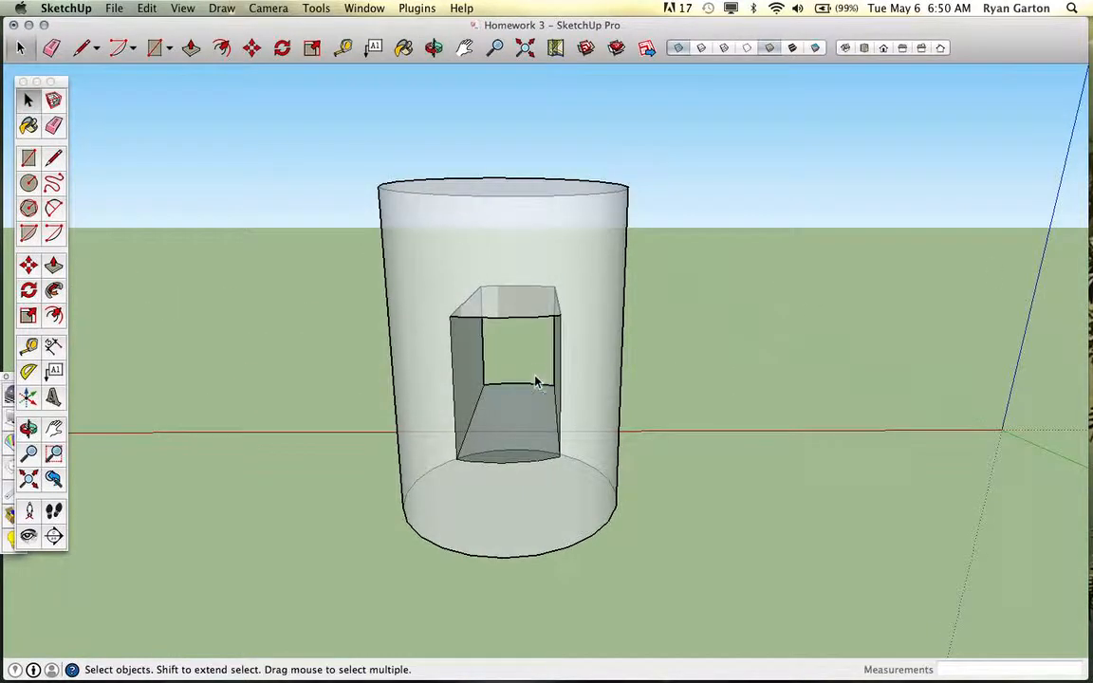
left_click(678, 47)
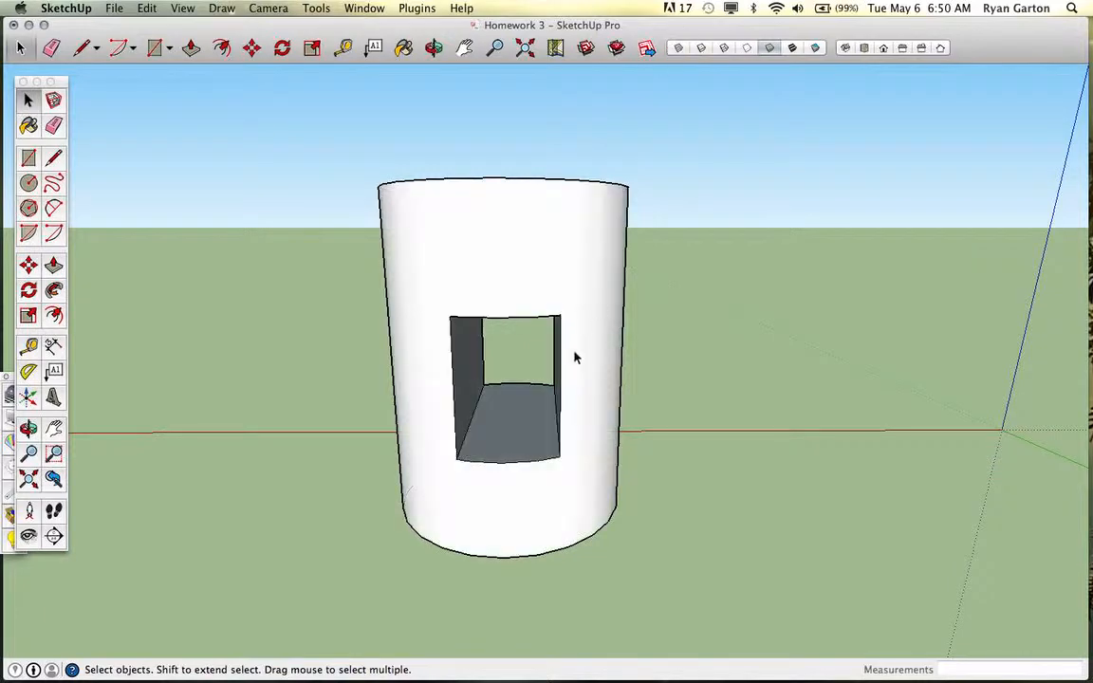
Orient the rectangular tunnel's inner faces to match the cylinder's curved outer face.
scroll(564, 409, "up", 3)
middle_click_drag(564, 409, 723, 537)
scroll(548, 463, "up", 5)
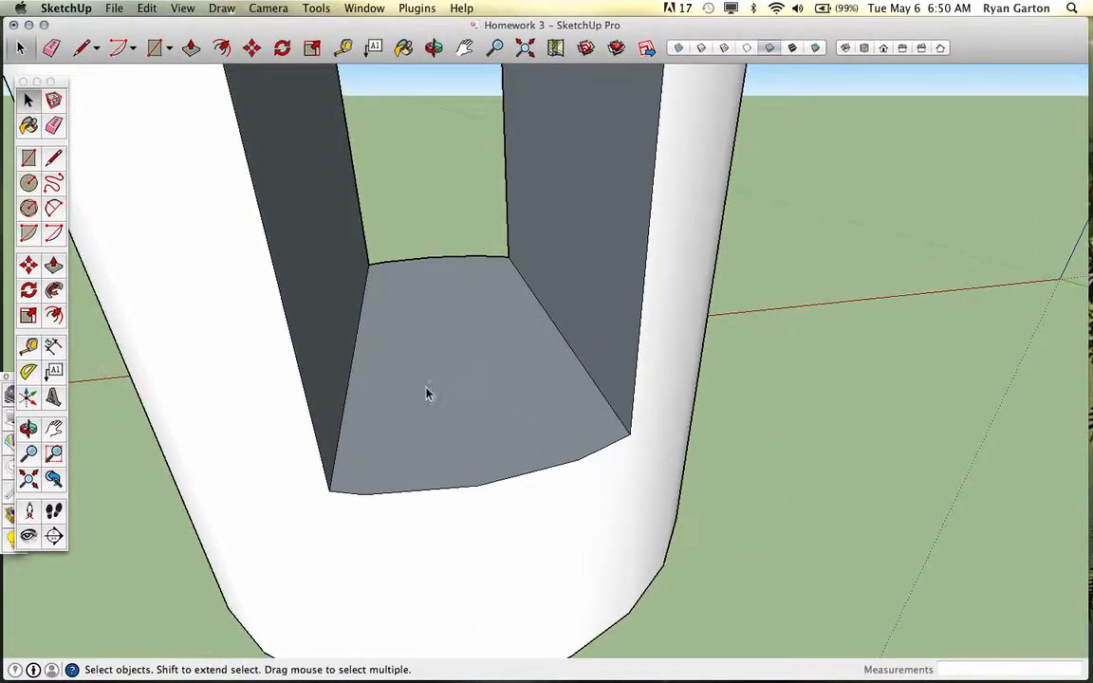
scroll(493, 357, "down", 5)
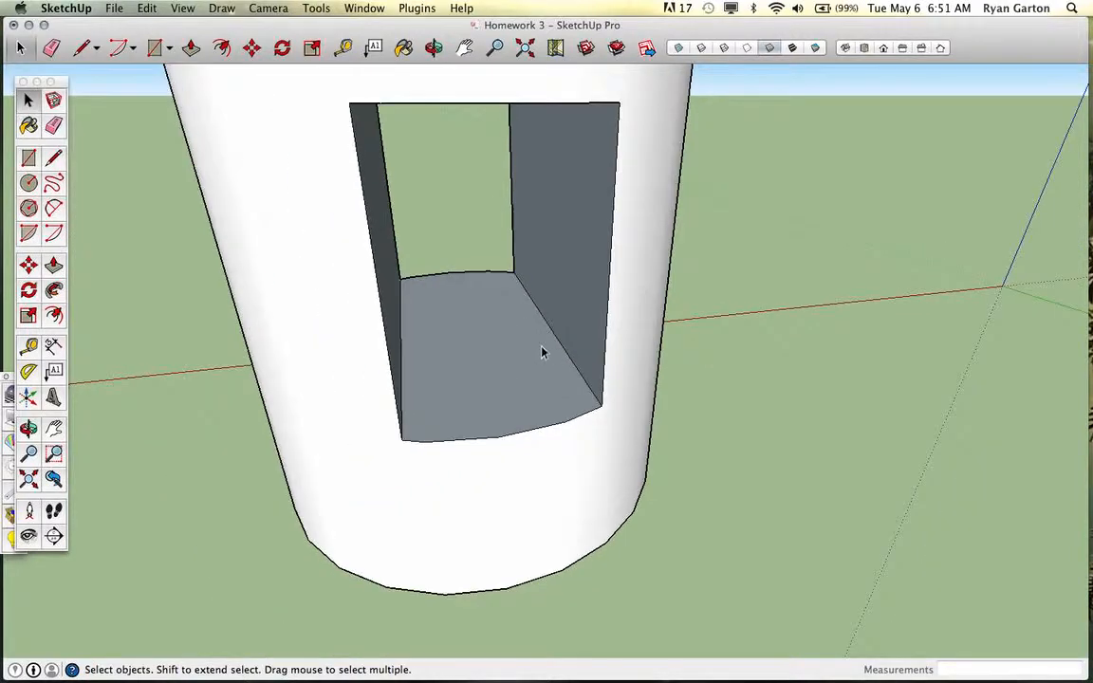
middle_click_drag(542, 351, 558, 329)
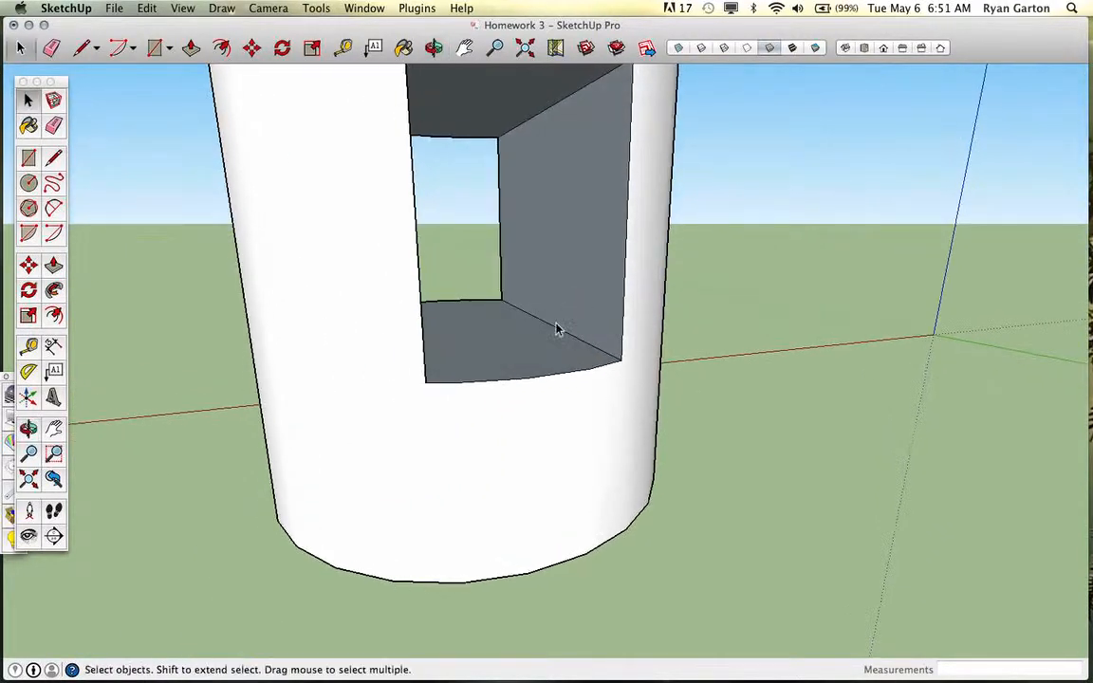
left_click(487, 481)
scroll(465, 474, "down", 5)
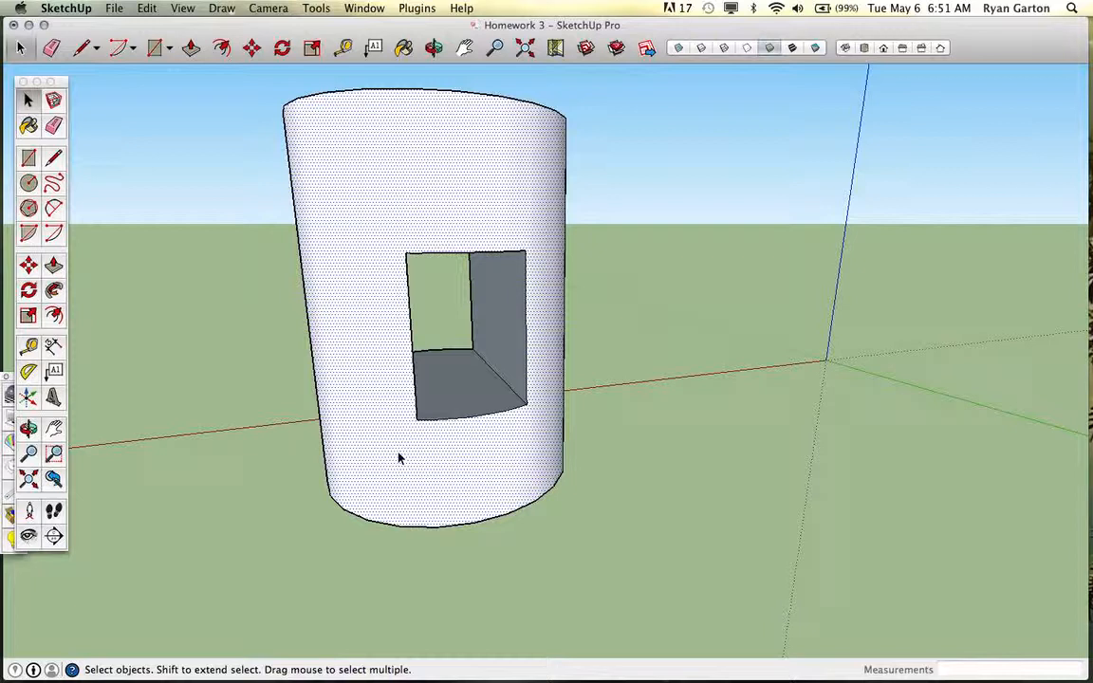
right_click(399, 459)
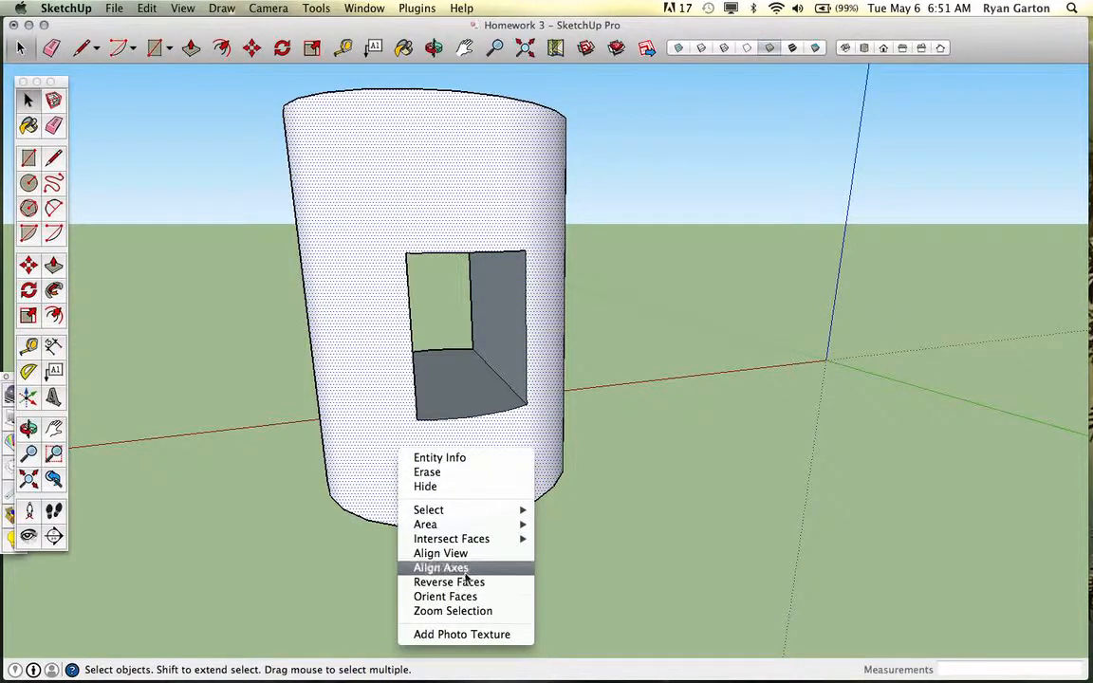
left_click(469, 597)
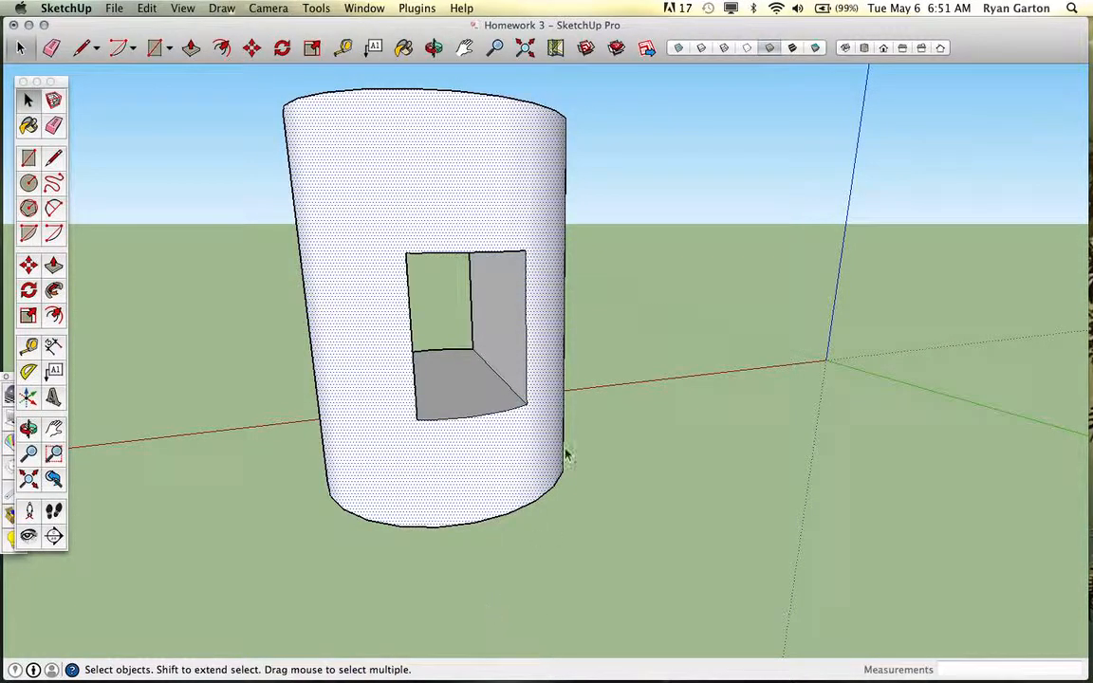
middle_click_drag(524, 297, 319, 252)
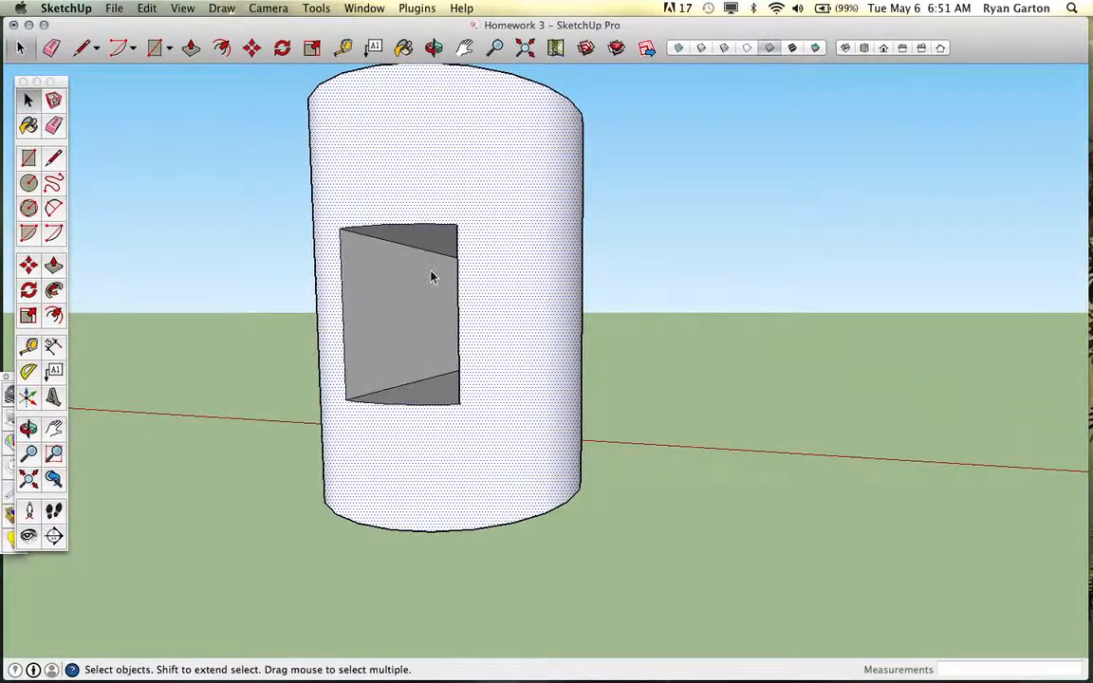
Select the entire cylinder with its rectangular tunnel and make it a group.
middle_click_drag(455, 294, 600, 337)
scroll(600, 337, "down", 4)
left_click_drag(328, 145, 721, 498)
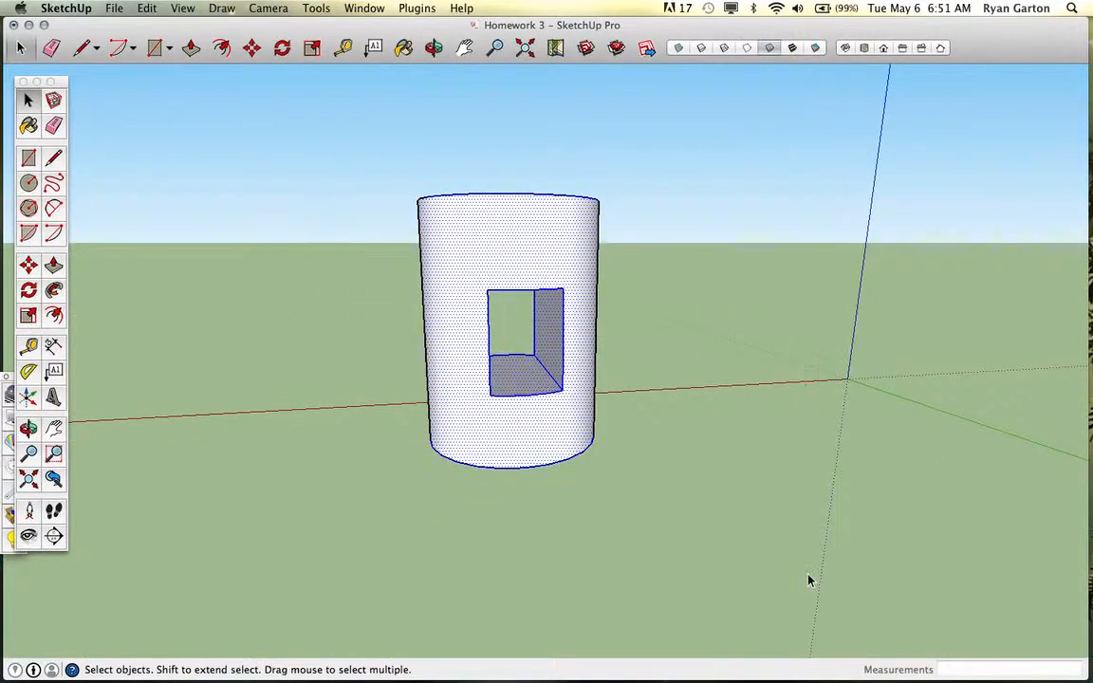
key("super+g")
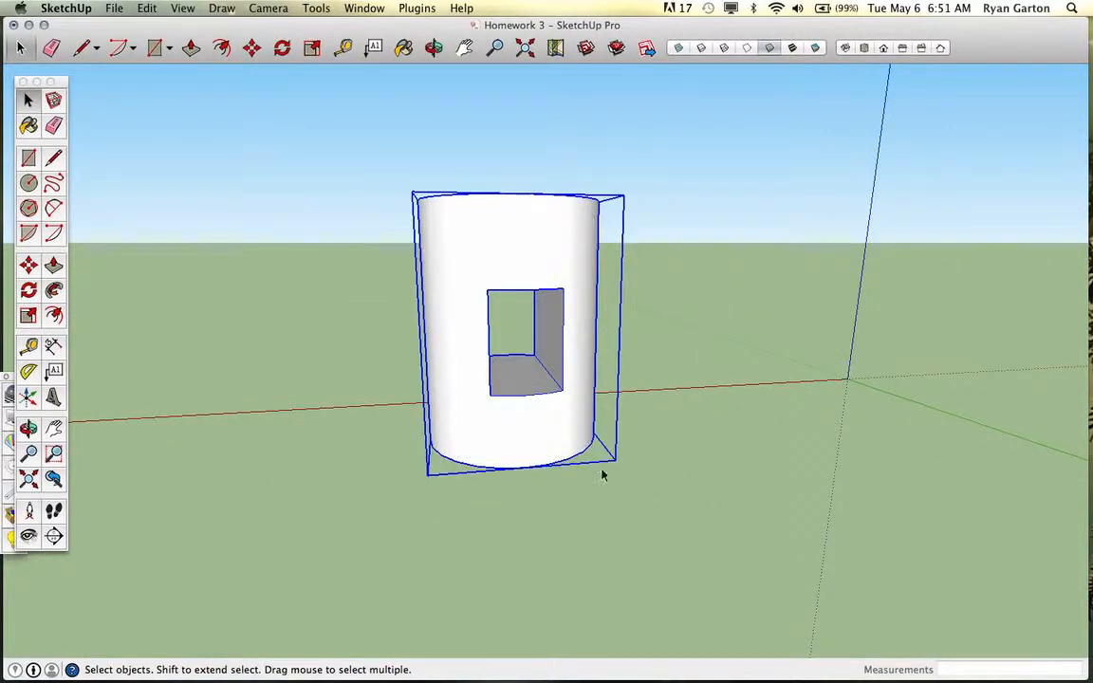
Delete the grouped cylinder with the rectangular hole.
scroll(586, 384, "down", 5)
scroll(569, 380, "down", 5)
middle_click_drag(555, 390, 664, 578)
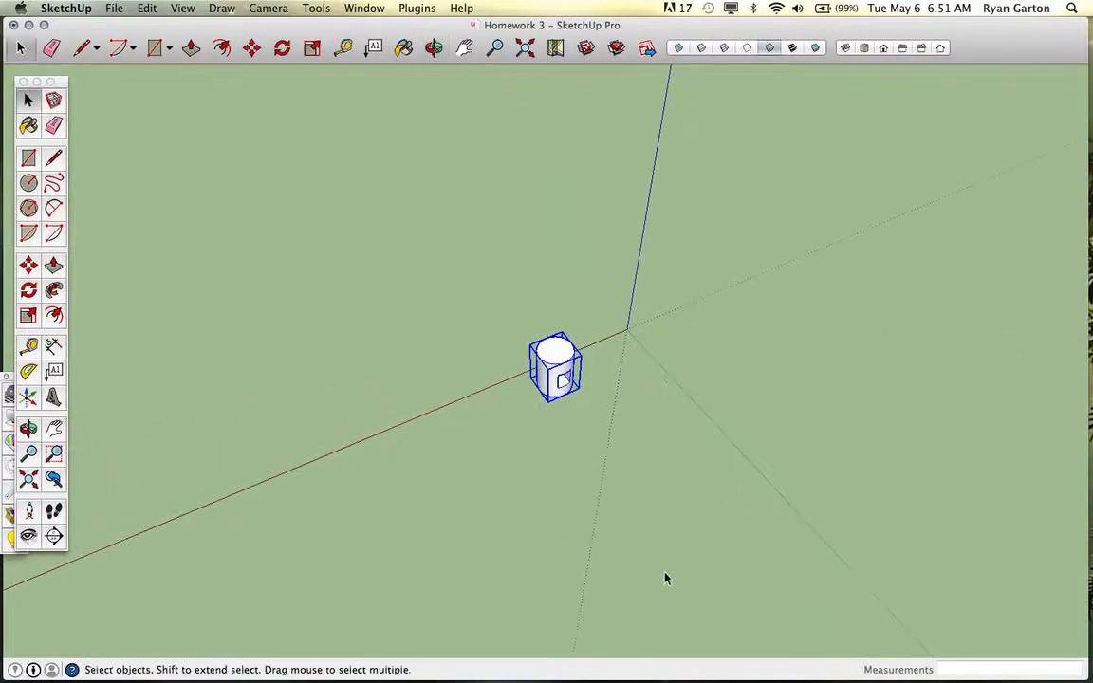
scroll(625, 525, "up", 3)
middle_click_drag(571, 448, 558, 431)
scroll(554, 381, "up", 2)
key("Delete")
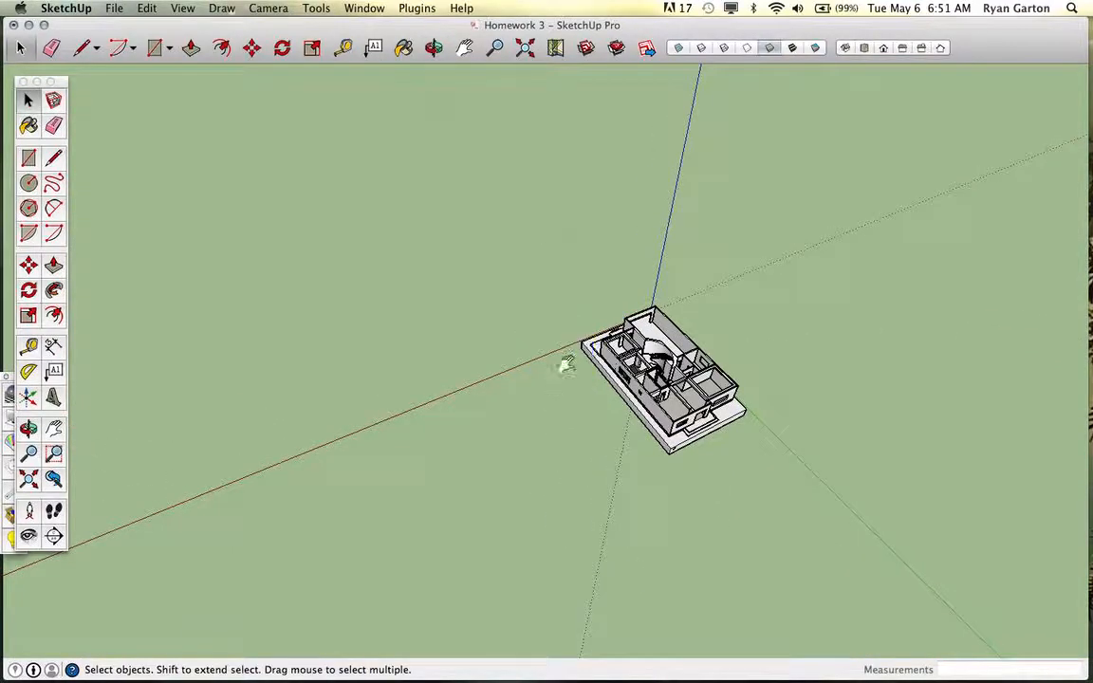
Copy the curved staircase group from inside the house to the open ground outside the front wall.
scroll(654, 362, "up", 4)
middle_click_drag(658, 363, 996, 556, "shift")
scroll(626, 323, "up", 5)
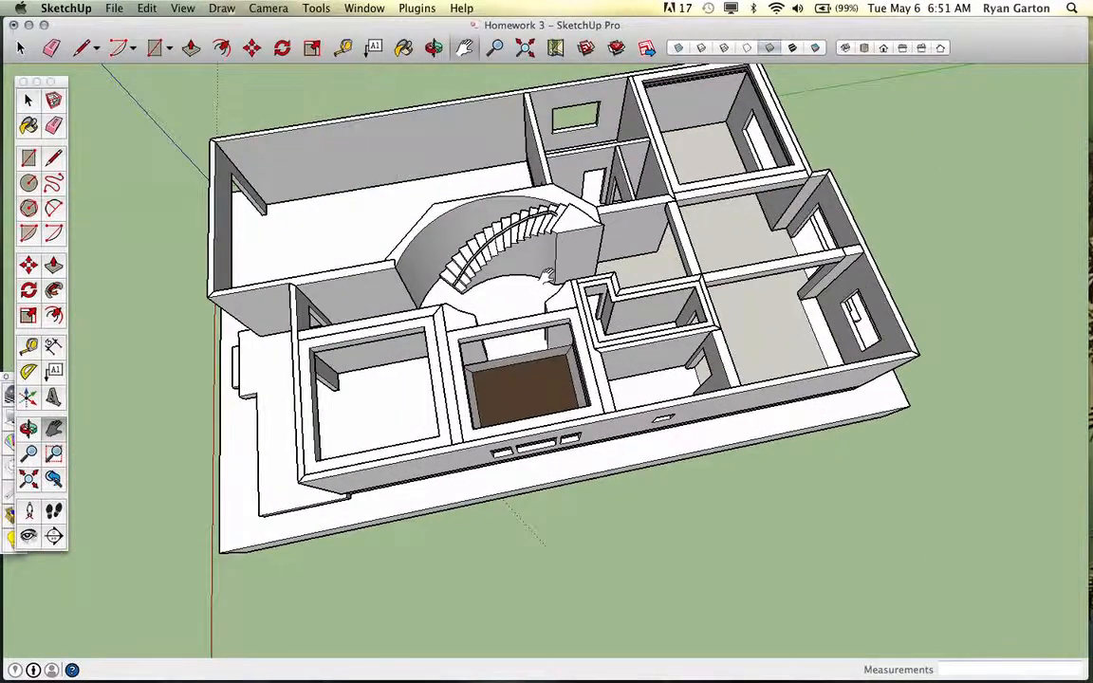
scroll(546, 267, "up", 2)
key("m")
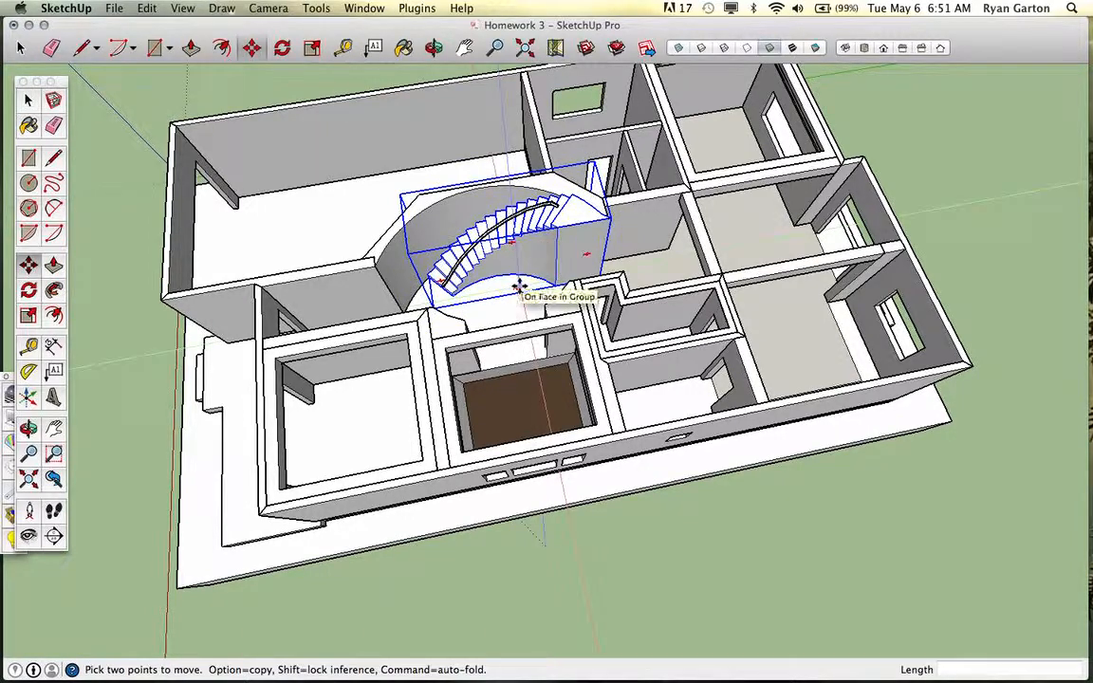
scroll(520, 287, "down", 6)
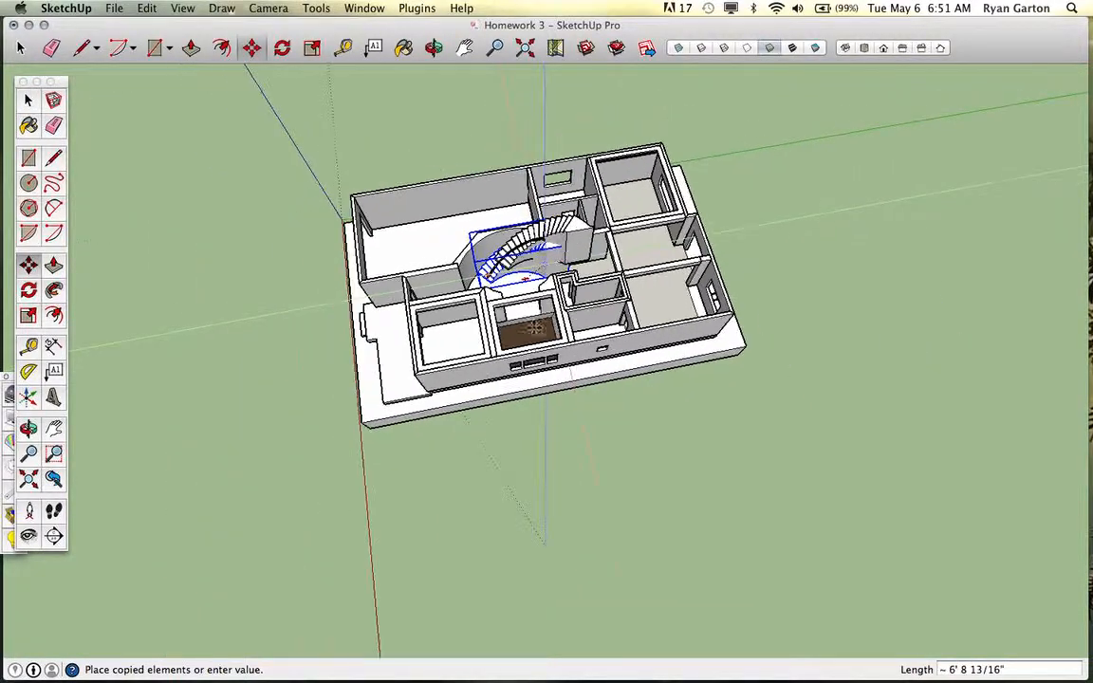
left_click(517, 497)
Draw a rectangle on the ground inside the curve of the copied staircase and make it a group.
scroll(524, 496, "up", 6)
middle_click_drag(548, 494, 687, 194, "shift")
scroll(577, 290, "up", 4)
middle_click_drag(579, 294, 690, 328, "shift")
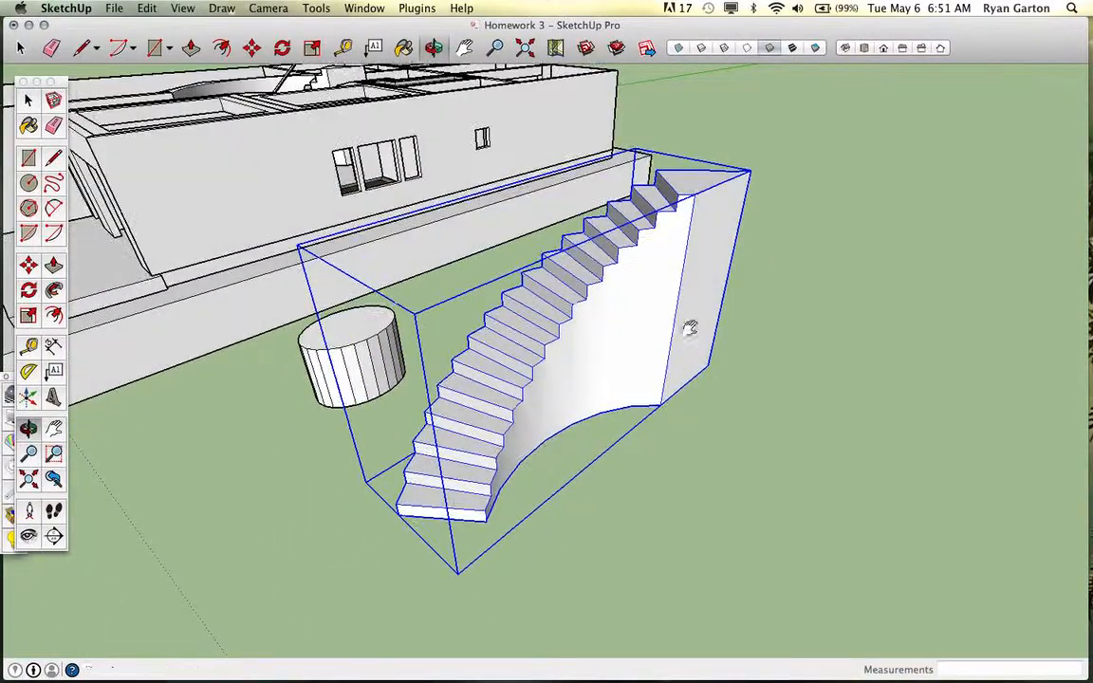
scroll(608, 361, "up", 2)
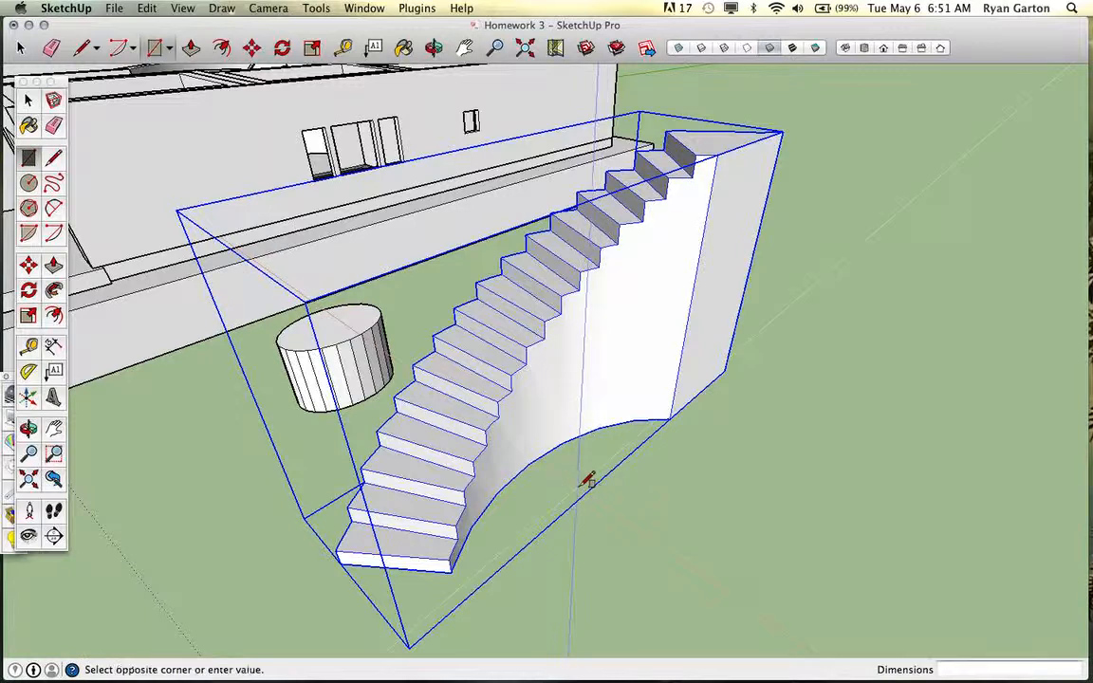
left_click(698, 485)
scroll(651, 486, "up", 2)
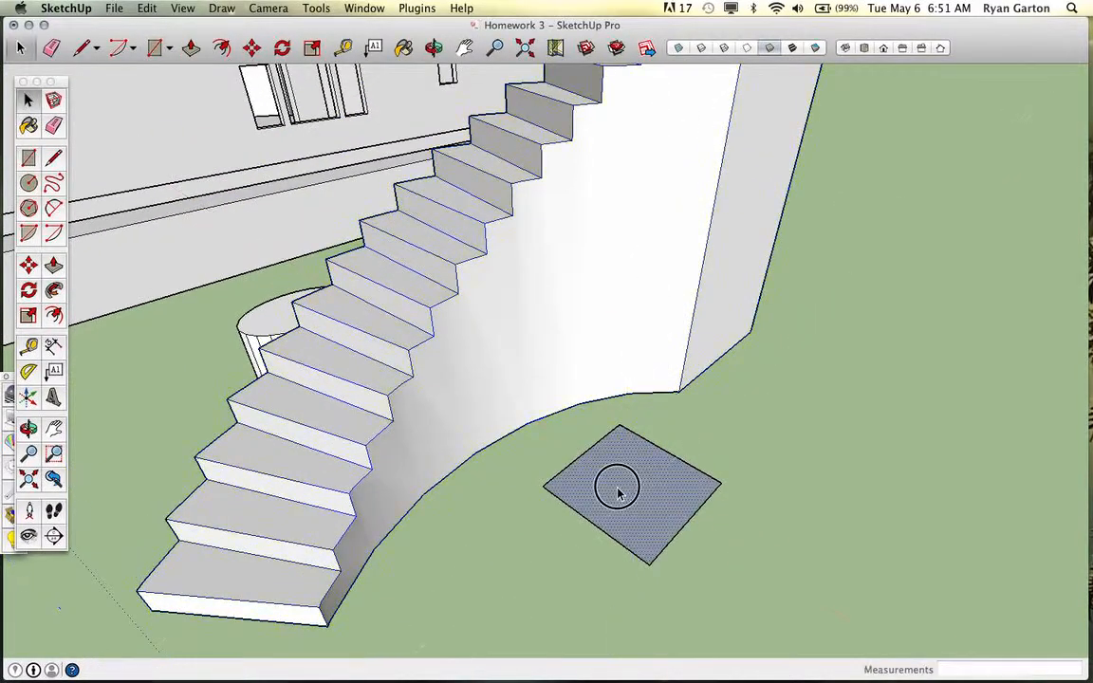
Open the rectangle's group and pull its face up about 5' 4" to form a box.
double_click(624, 494)
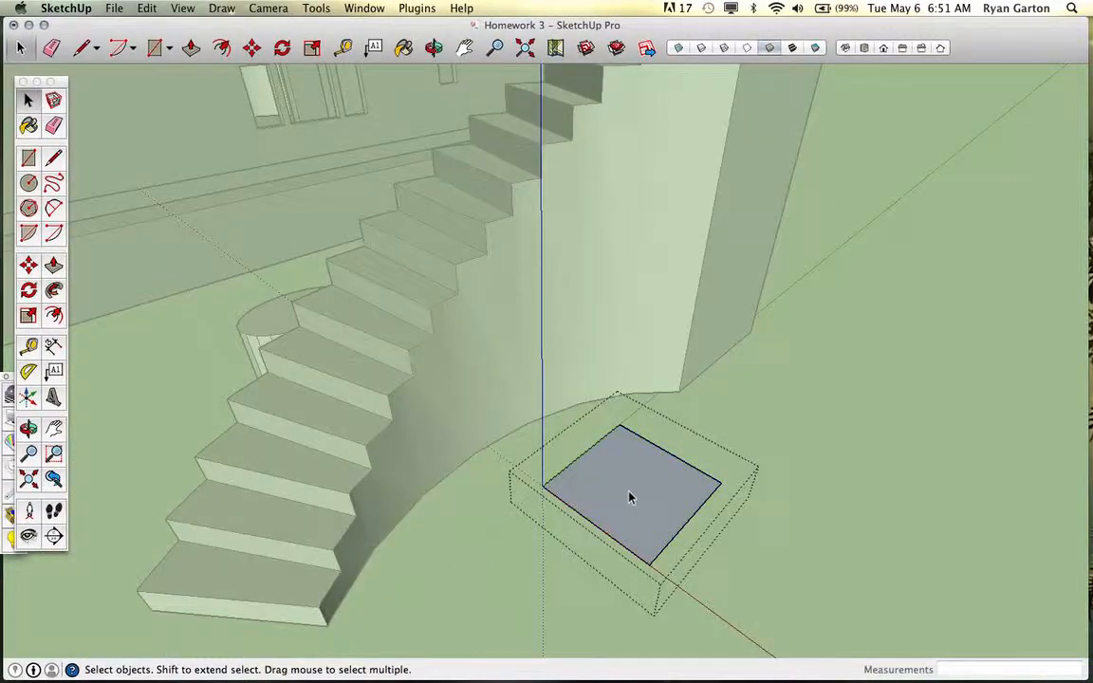
key("p")
left_click(624, 481)
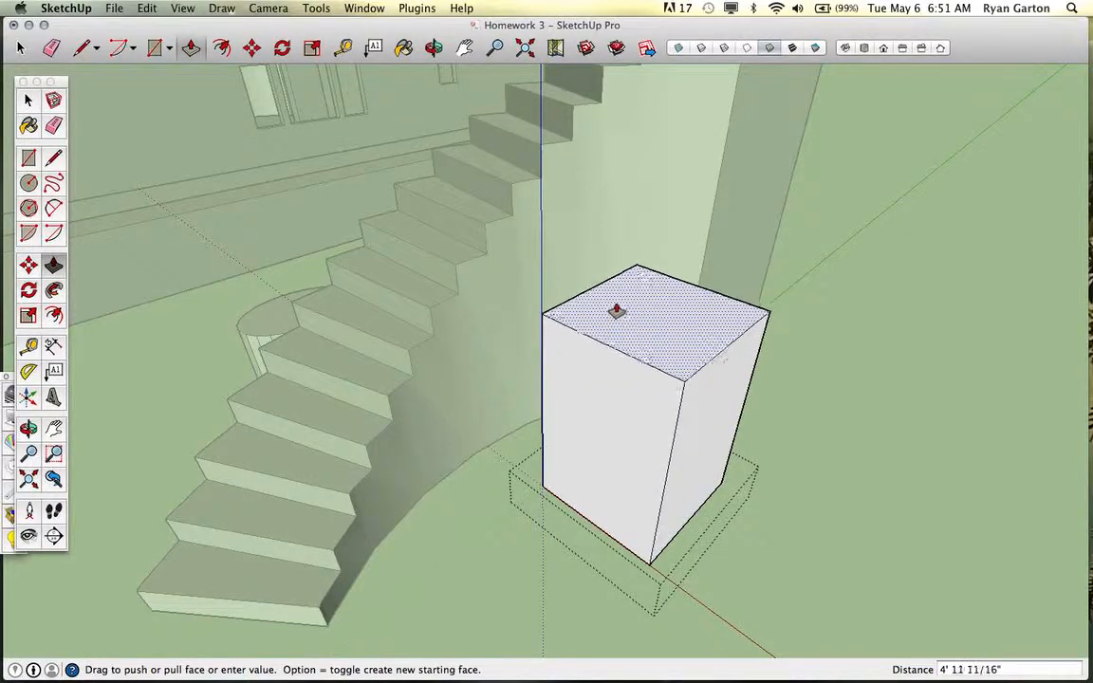
left_click(619, 302)
Draw two outward-bulging arcs on the box's front face, from its side edges to a shared point on the upper edge, forming a pointed arch.
middle_click_drag(691, 362, 236, 446)
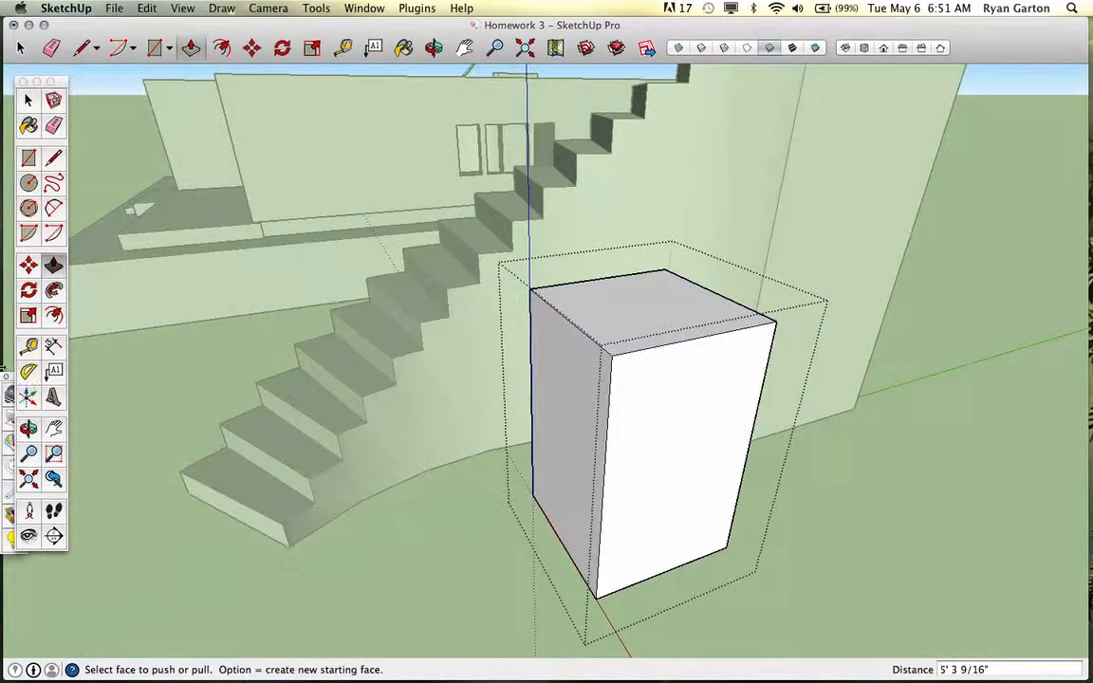
left_click(53, 207)
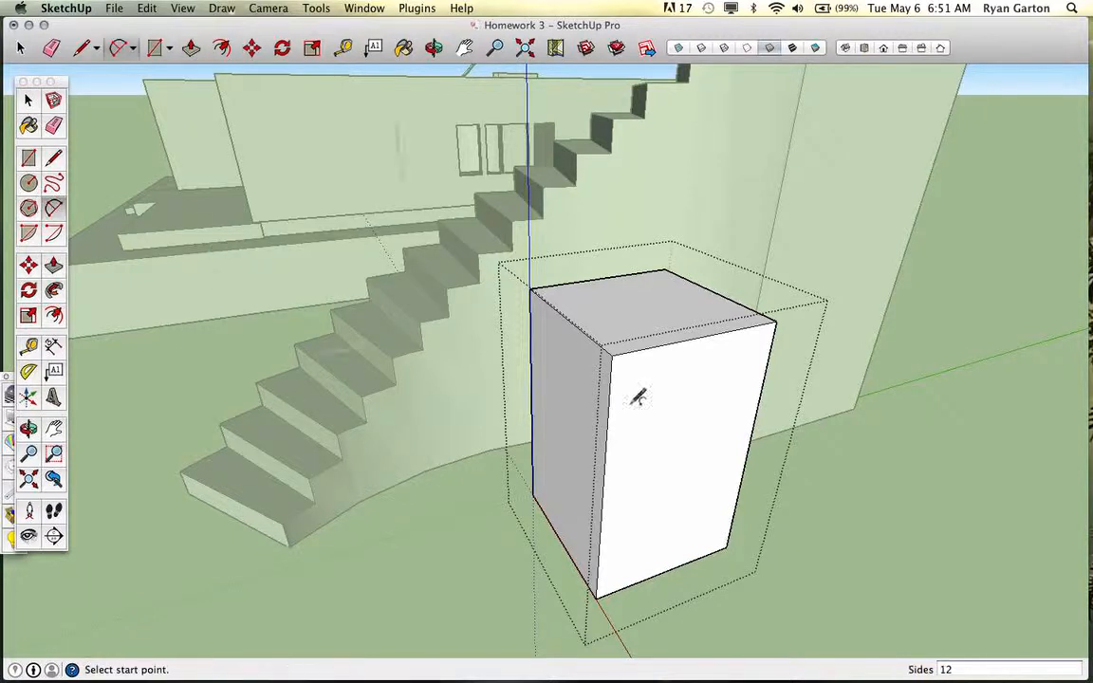
left_click(700, 334)
left_click(604, 459)
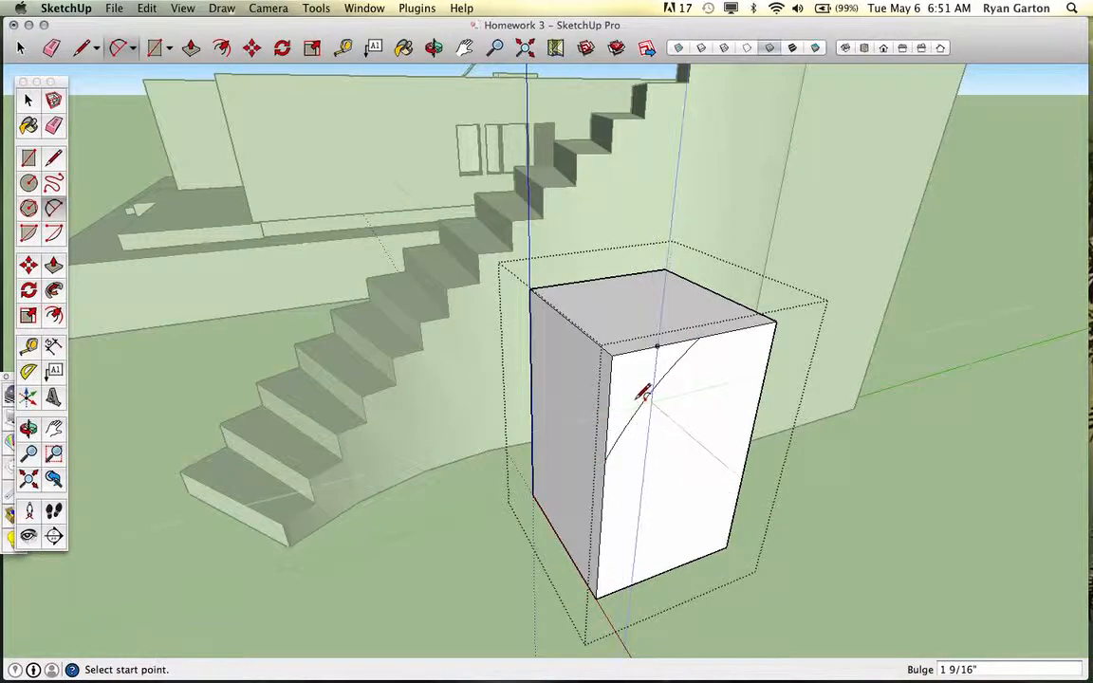
middle_click_drag(643, 394, 702, 333)
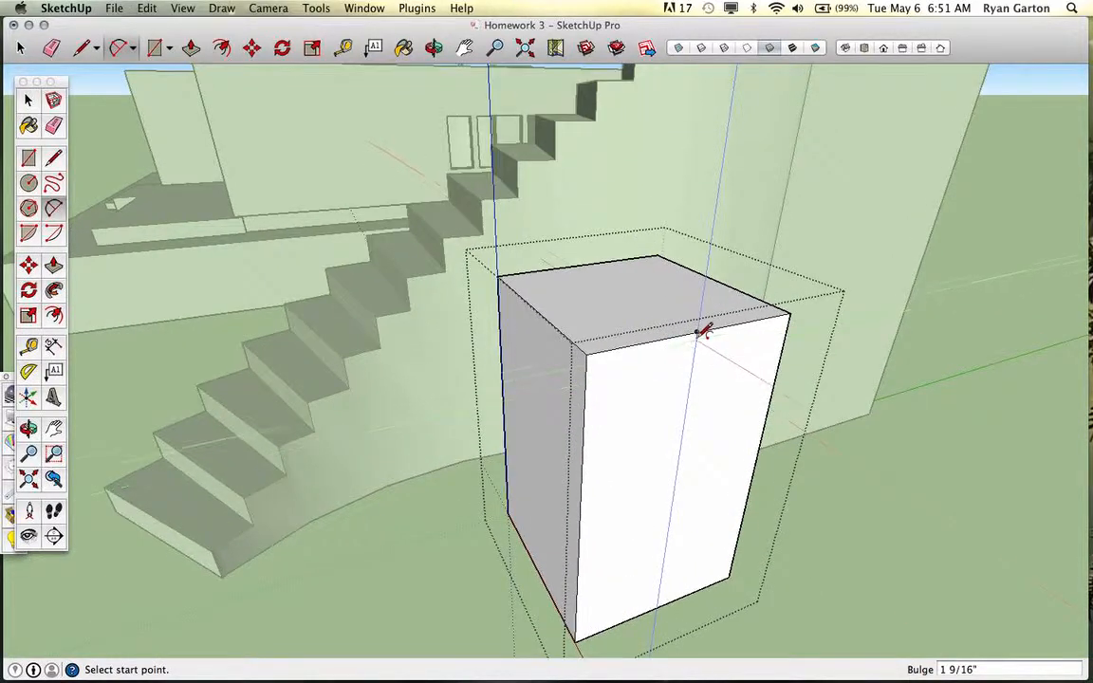
left_click(585, 459)
scroll(622, 389, "up", 3)
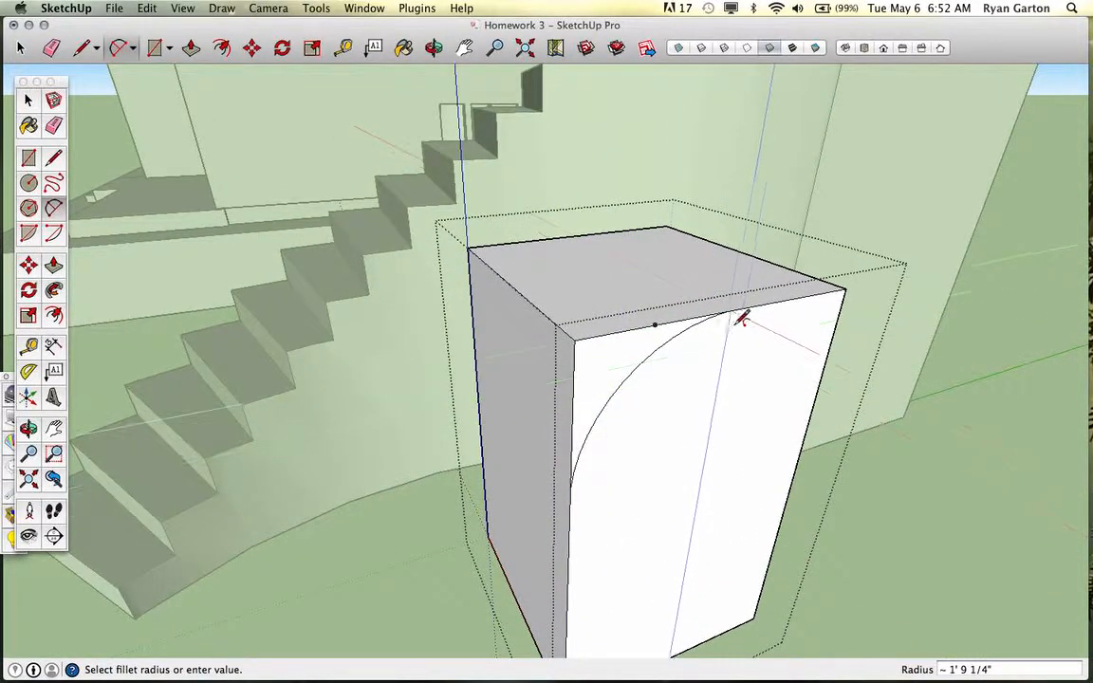
left_click(729, 310)
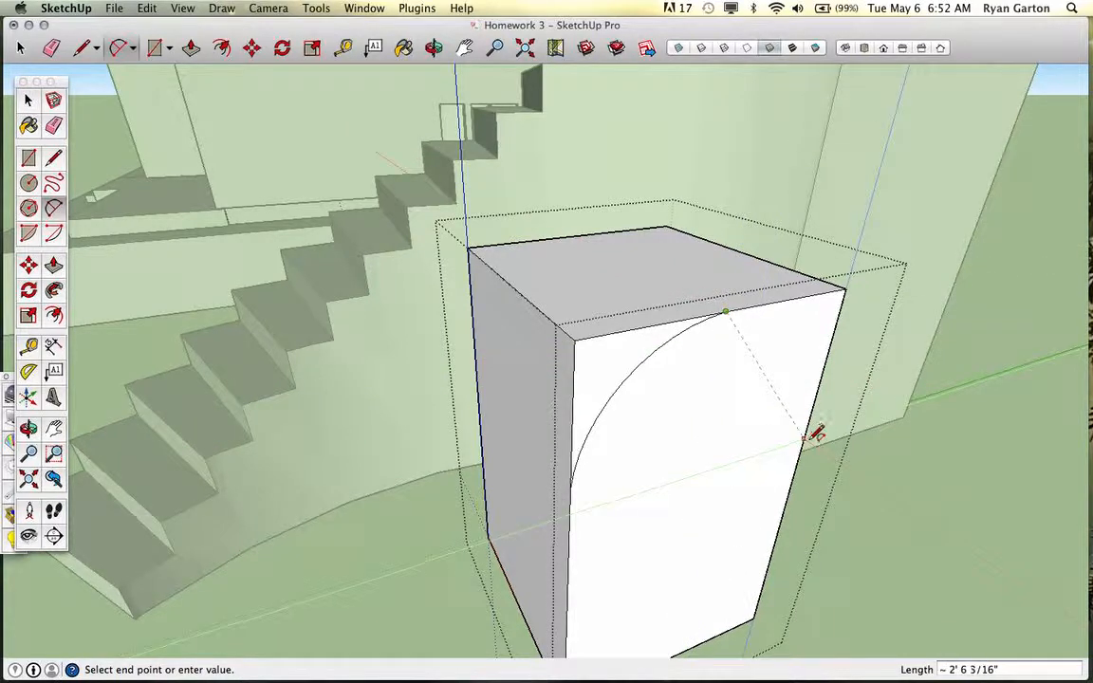
left_click(804, 439)
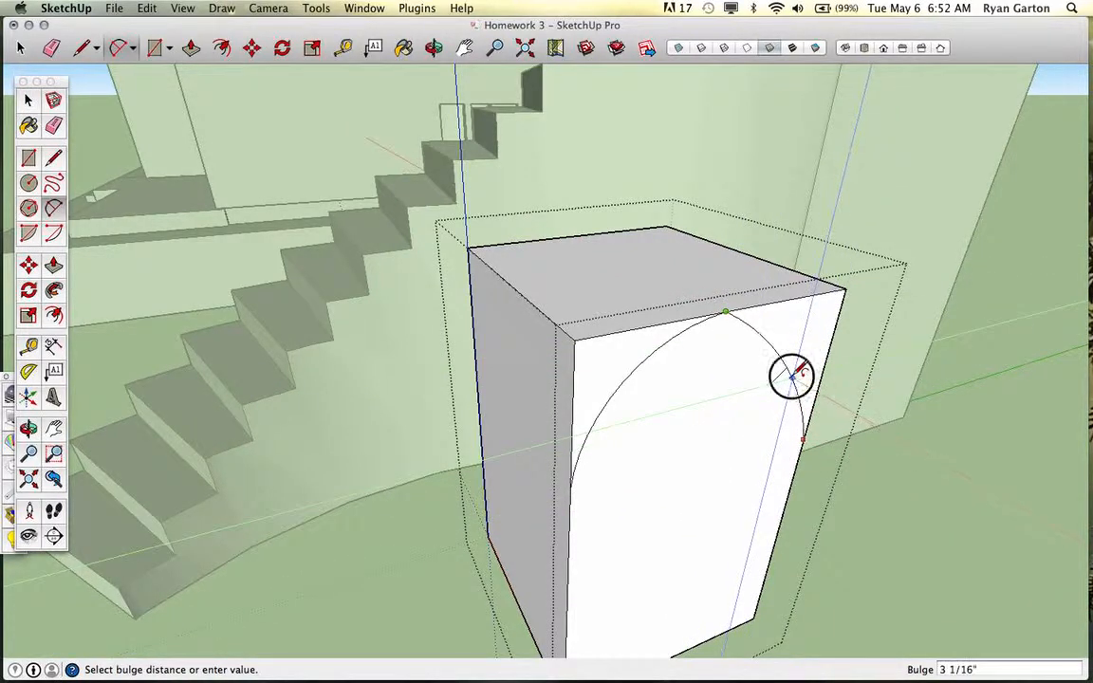
left_click(792, 377)
Push both corner areas outside the arch back 3' 2 1/2" through the box, leaving an arched block.
middle_click_drag(791, 377, 856, 471)
key("p")
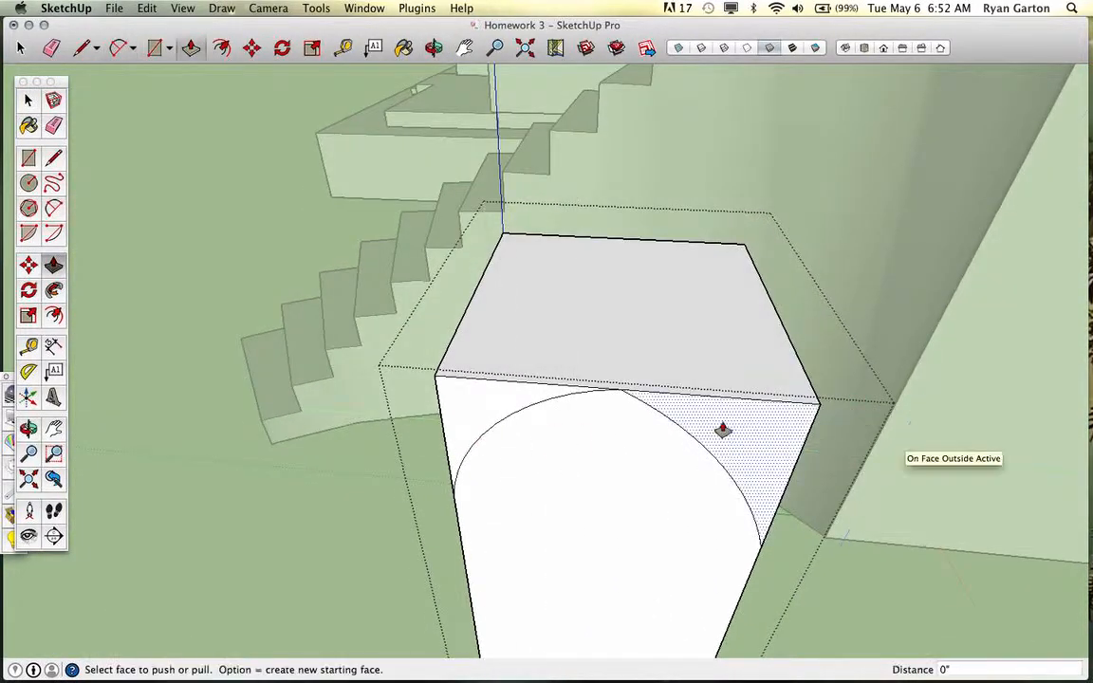
left_click_drag(724, 430, 629, 293)
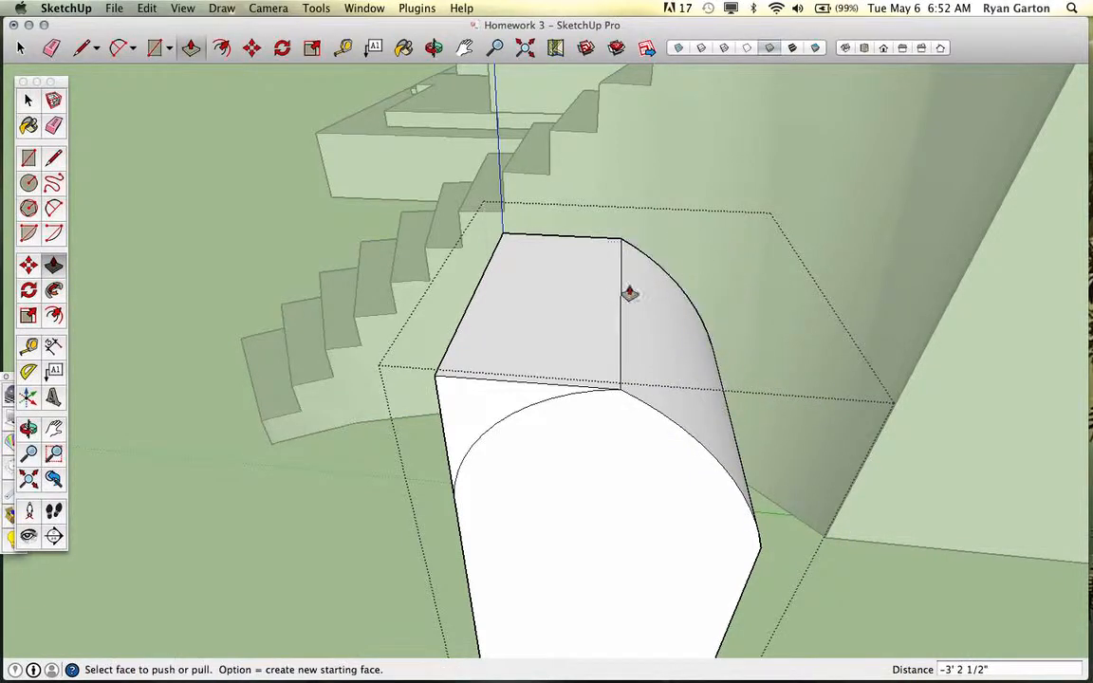
left_click_drag(465, 375, 509, 251)
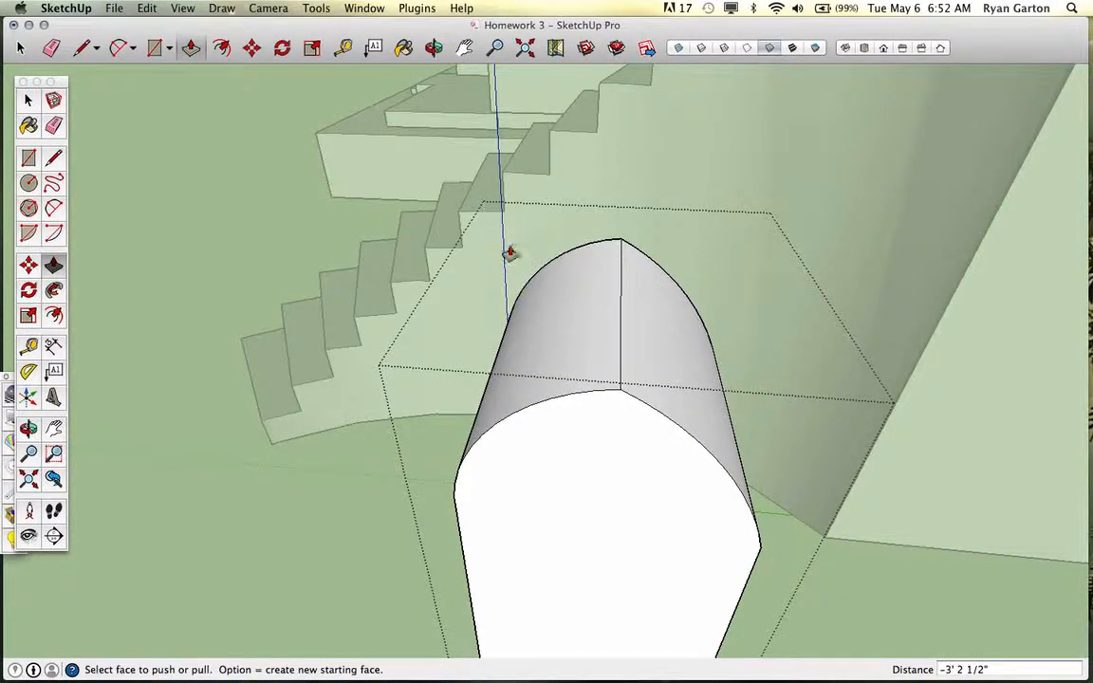
Leave the group and rotate the arched block about its lower front corner so its end faces the staircase's curved wall.
middle_click_drag(454, 313, 460, 439)
scroll(640, 517, "down", 3)
key("space")
left_click(541, 598)
key("q")
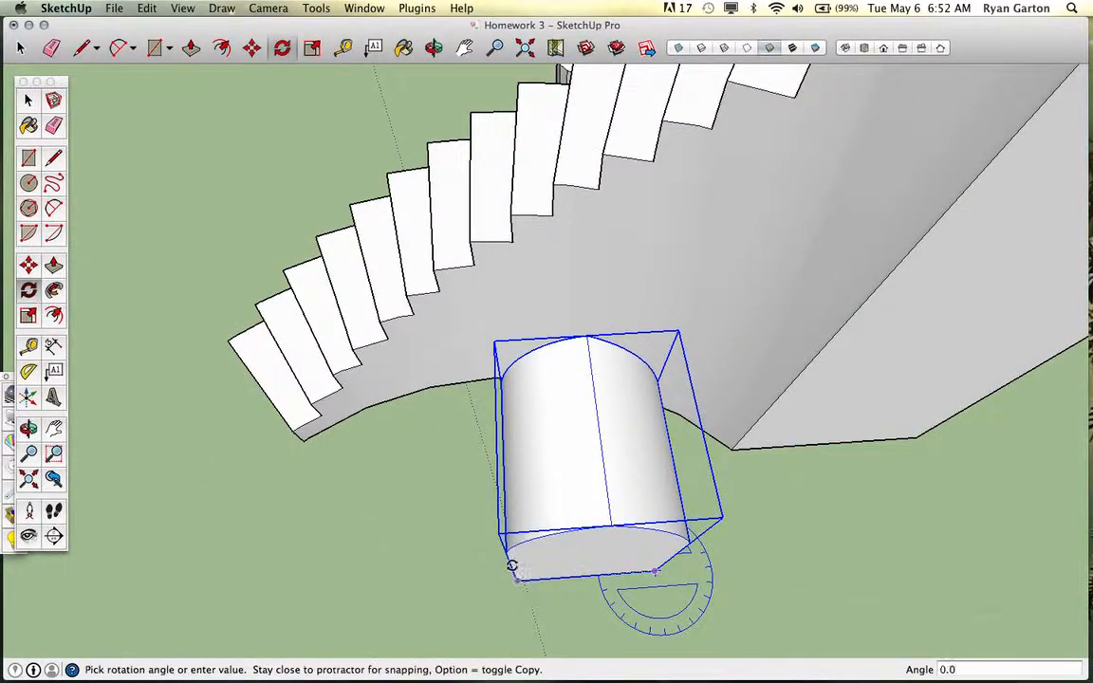
left_click(508, 508)
Turn on the X-Ray face style with the staircase and arched block seen from above.
middle_click_drag(464, 520, 851, 632)
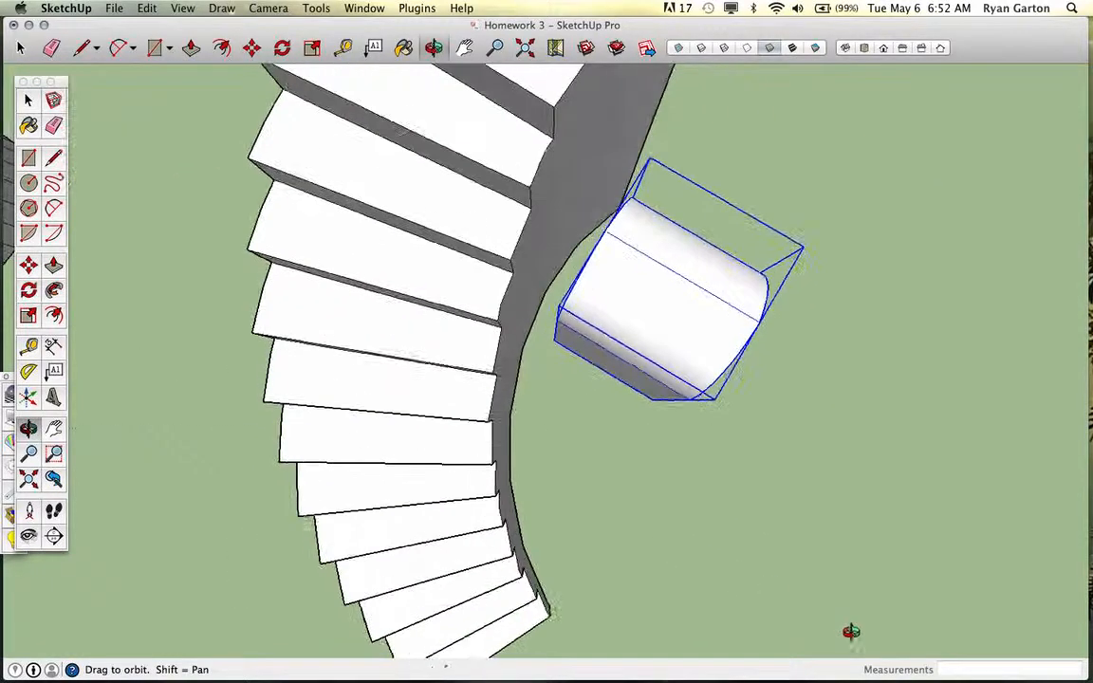
key("space")
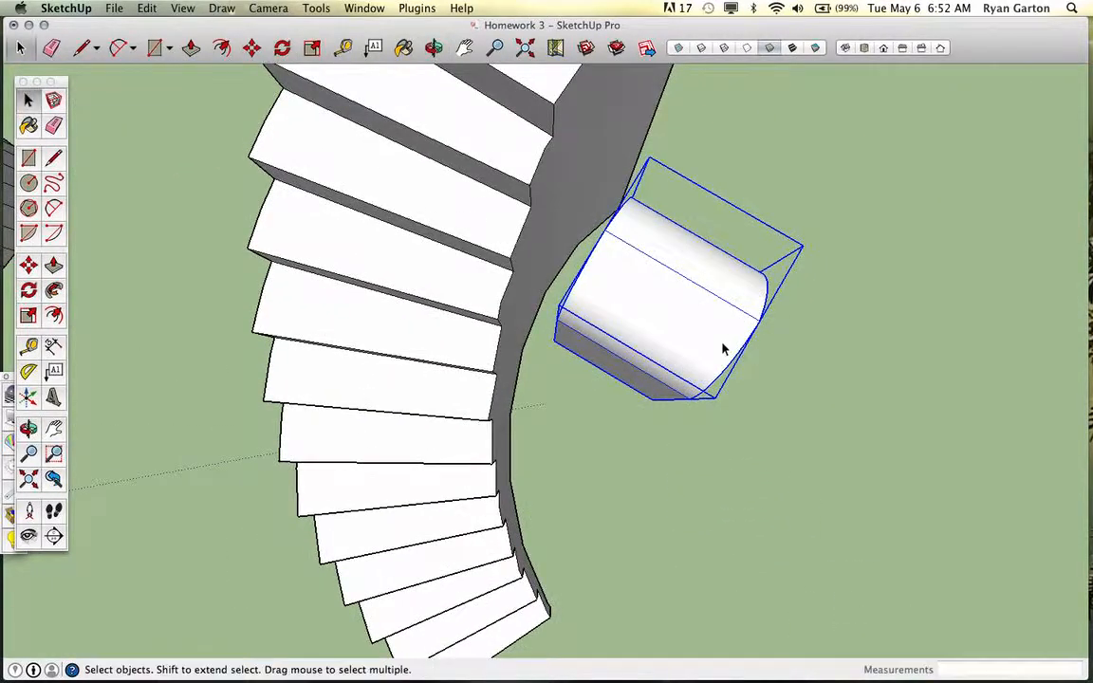
left_click(677, 50)
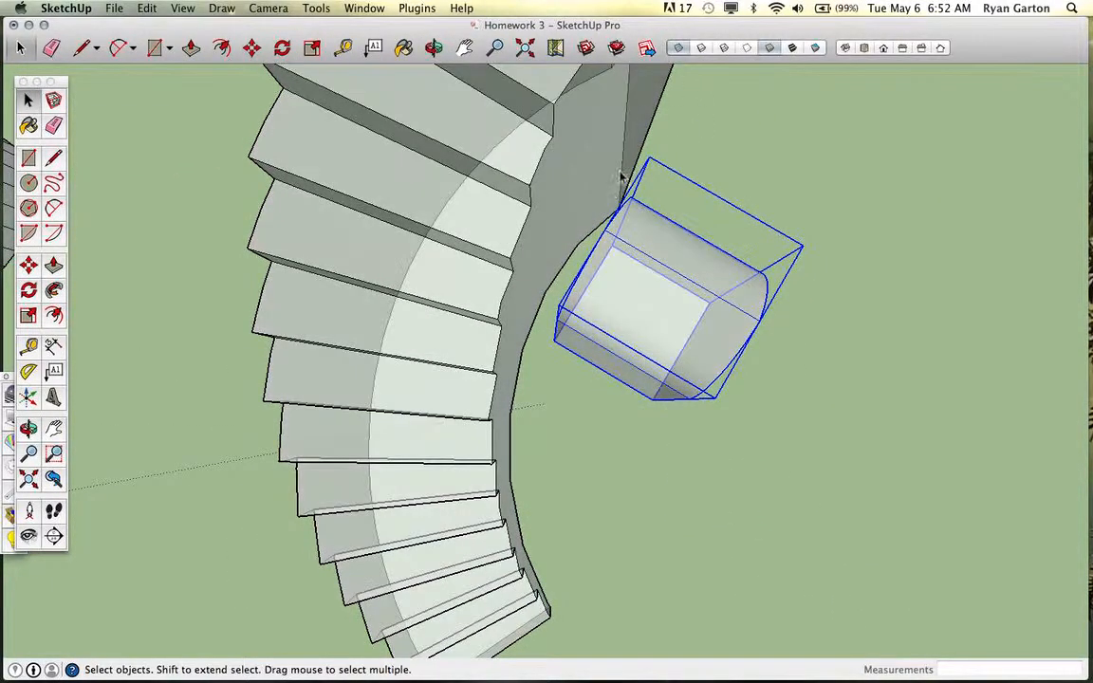
Open the arched block's group and pull its end face until the block passes completely through the staircase.
scroll(612, 258, "down", 4)
scroll(617, 266, "up", 3)
double_click(623, 266)
scroll(598, 250, "up", 2)
middle_click_drag(597, 250, 927, 188)
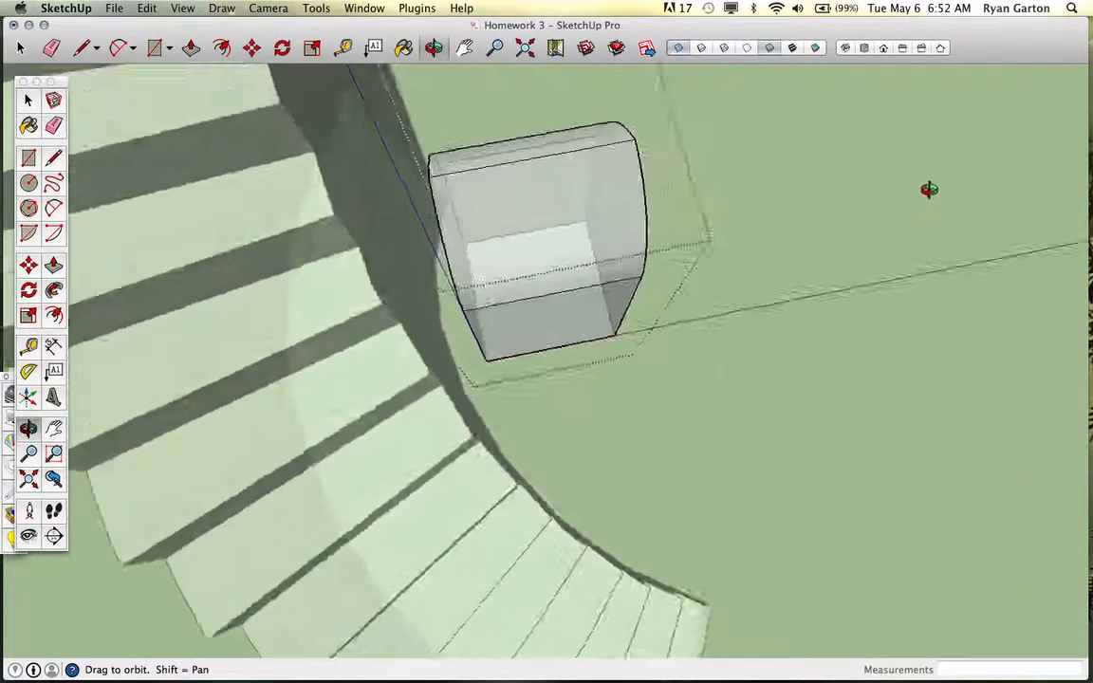
scroll(361, 256, "up", 5)
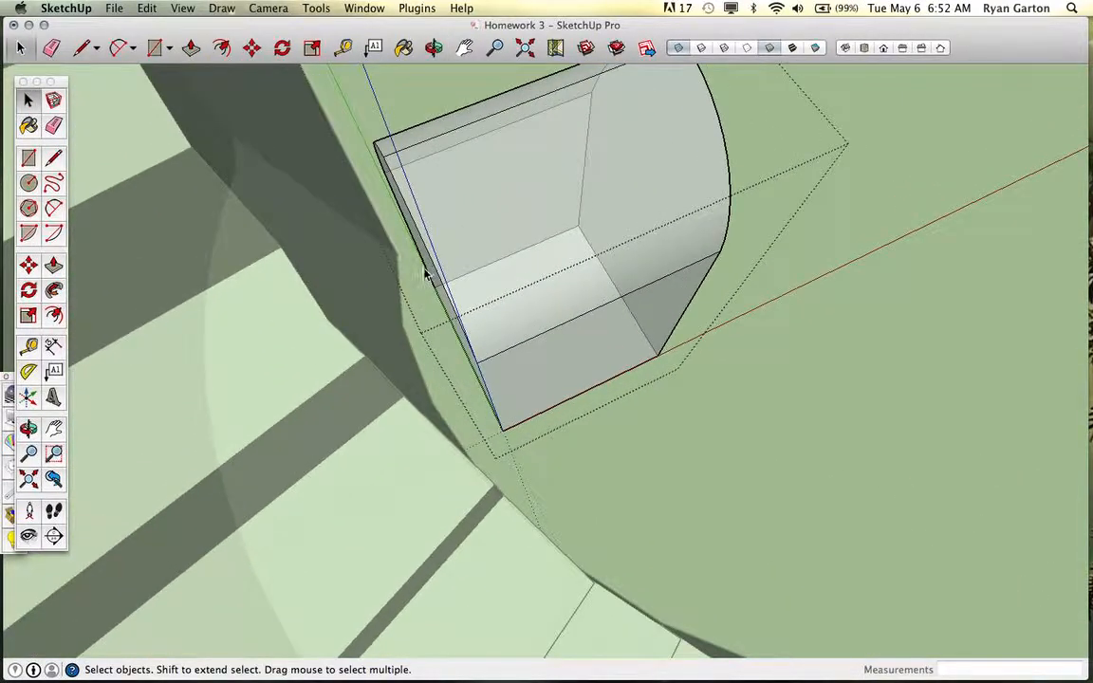
key("p")
left_click(426, 280)
scroll(419, 287, "down", 5)
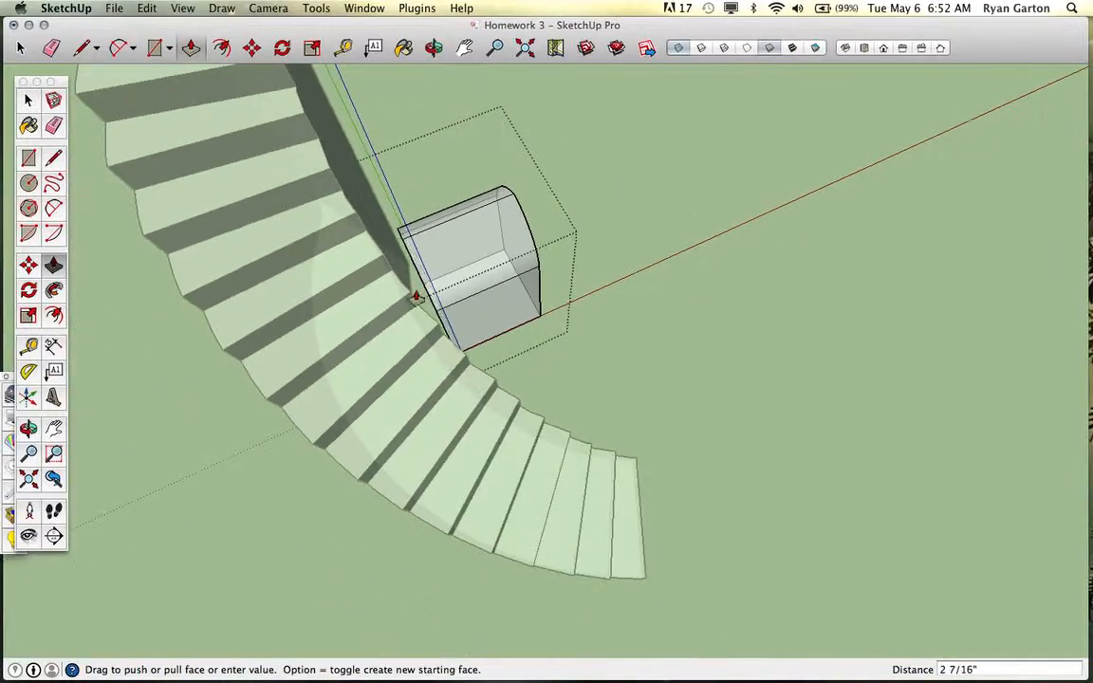
left_click(188, 395)
middle_click_drag(187, 395, 805, 462)
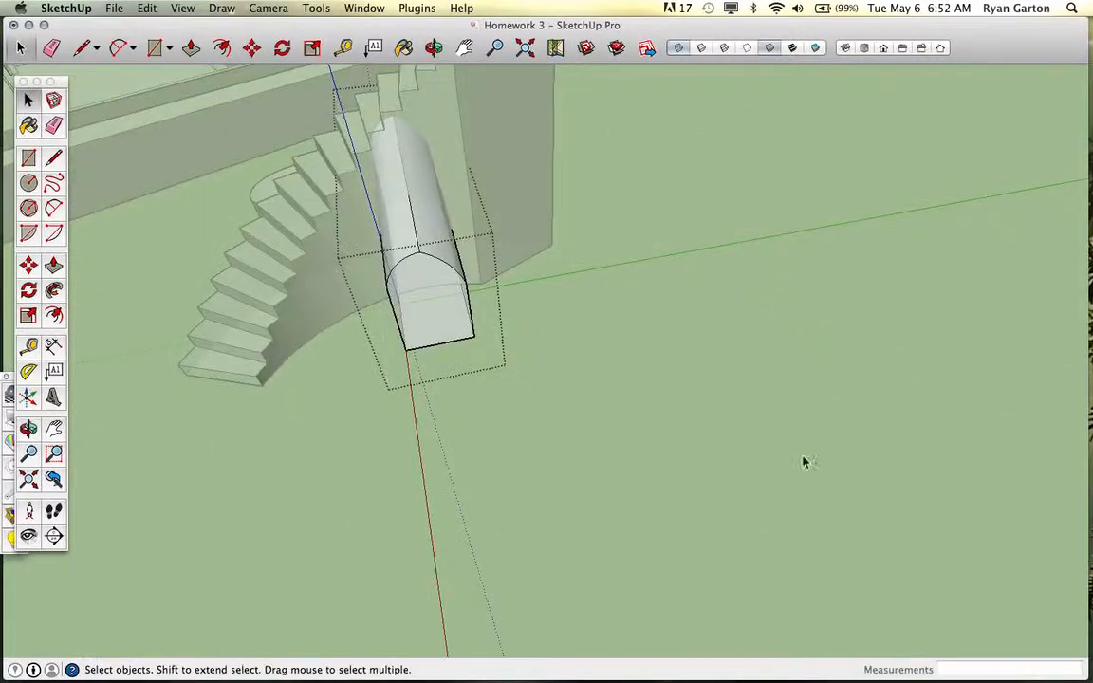
scroll(804, 462, "down", 5)
middle_click_drag(688, 398, 567, 361)
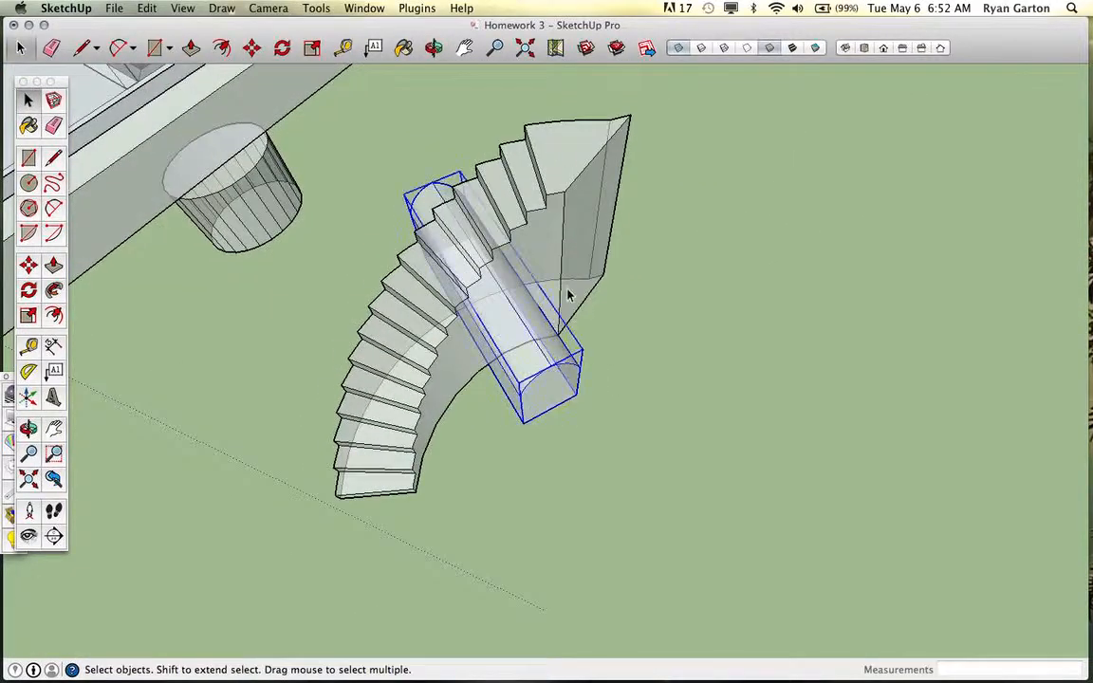
Explode the arched block and staircase groups together.
left_click(560, 218, "shift")
right_click(558, 217)
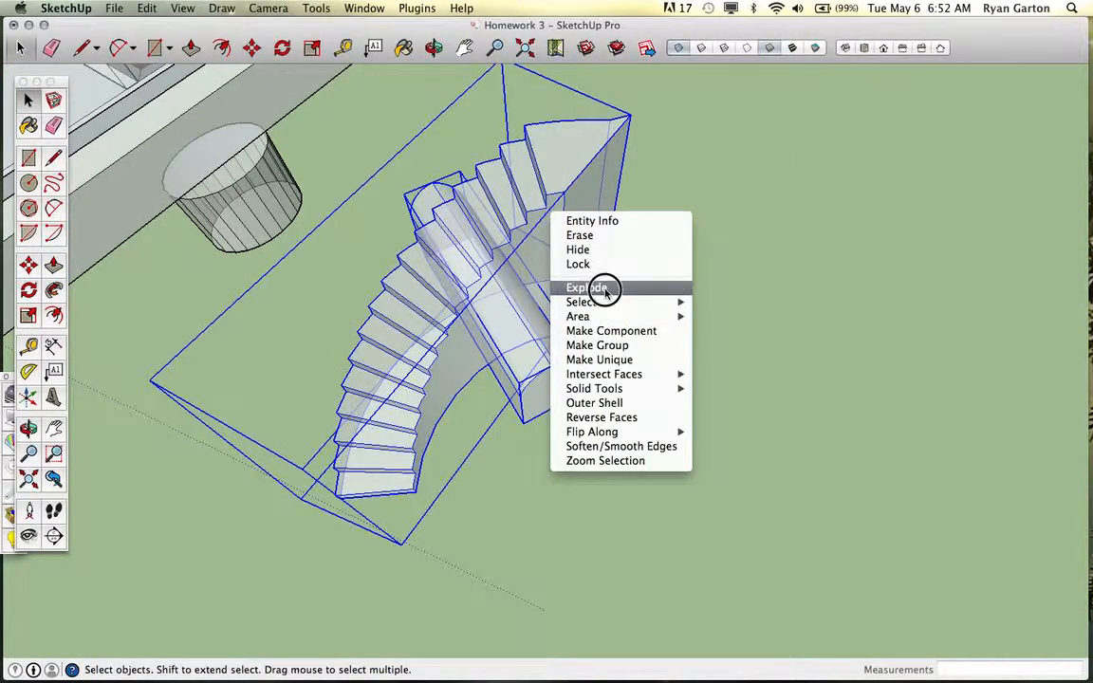
left_click(585, 285)
middle_click_drag(520, 228, 542, 253)
Intersect the faces of the staircase and arched block with the selection, including all of both objects.
right_click(535, 231)
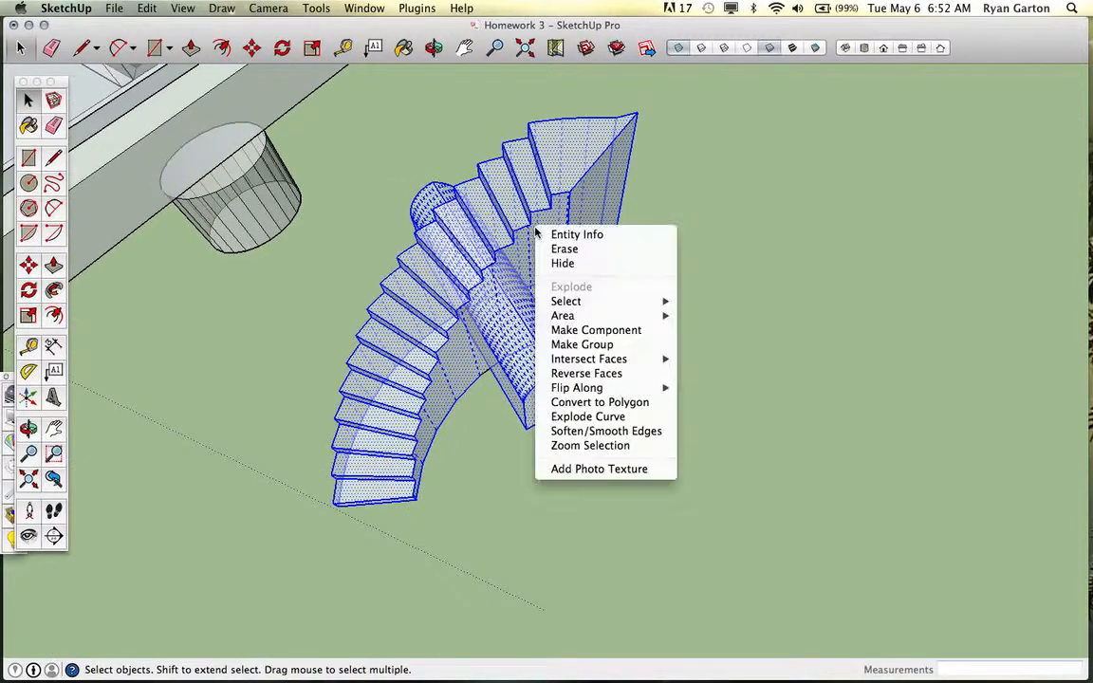
left_click(840, 371)
scroll(840, 371, "down", 3)
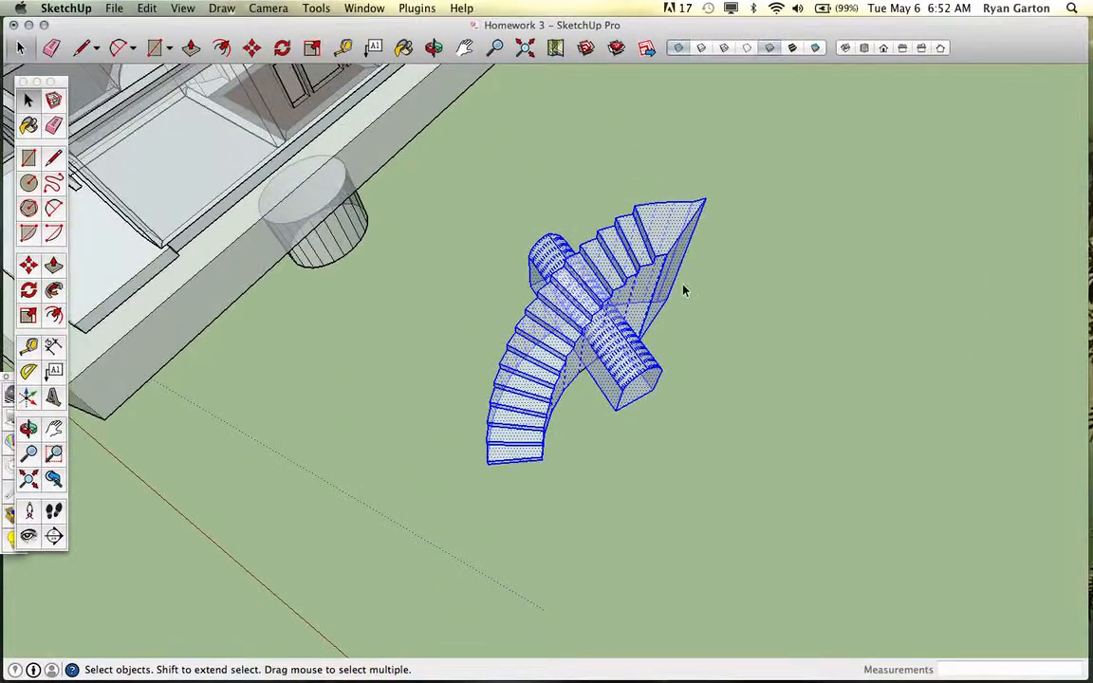
middle_click_drag(686, 287, 795, 360)
scroll(800, 362, "down", 2)
left_click_drag(499, 163, 760, 437)
scroll(498, 211, "up", 3)
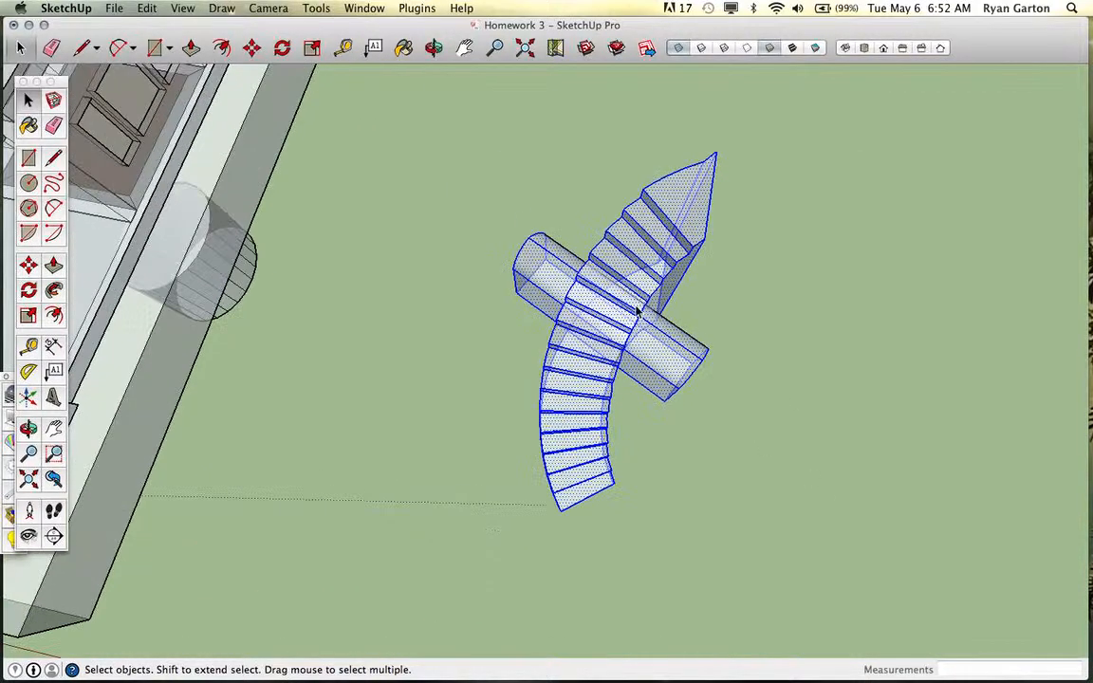
middle_click_drag(503, 220, 588, 332)
right_click(637, 379)
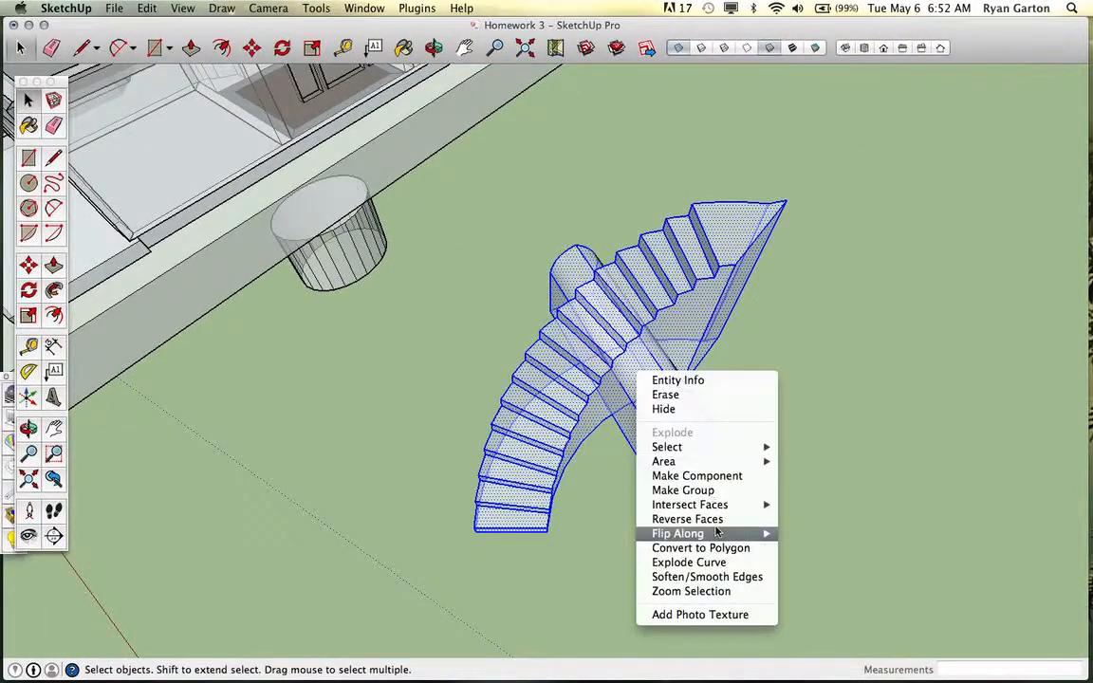
mouse_move(721, 508)
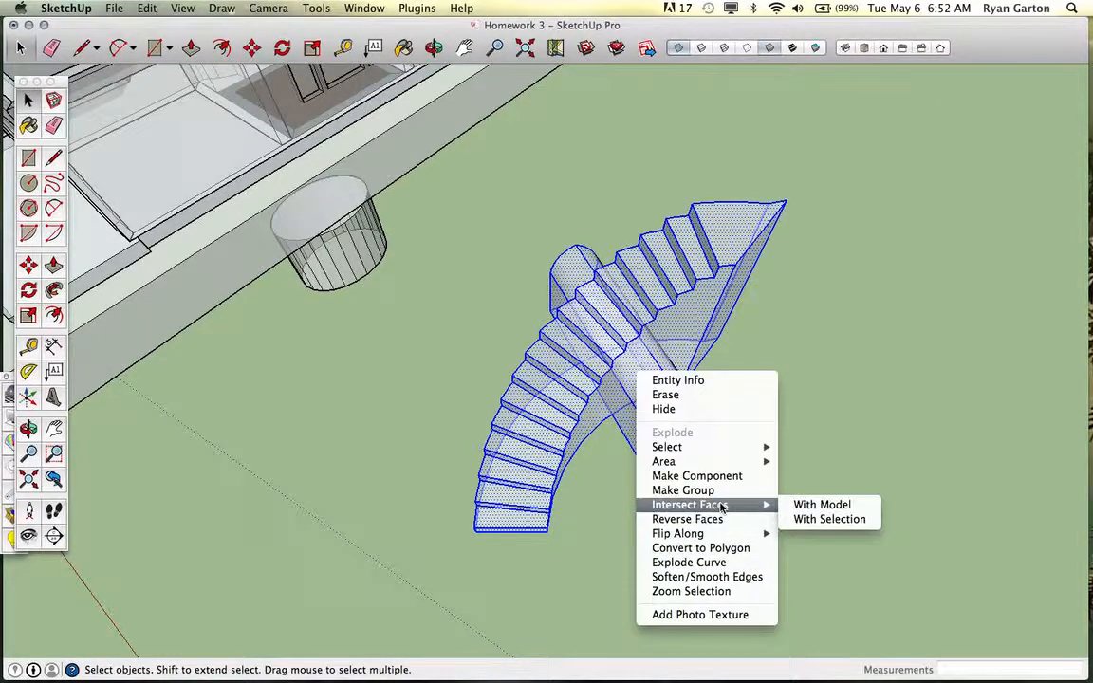
left_click(812, 520)
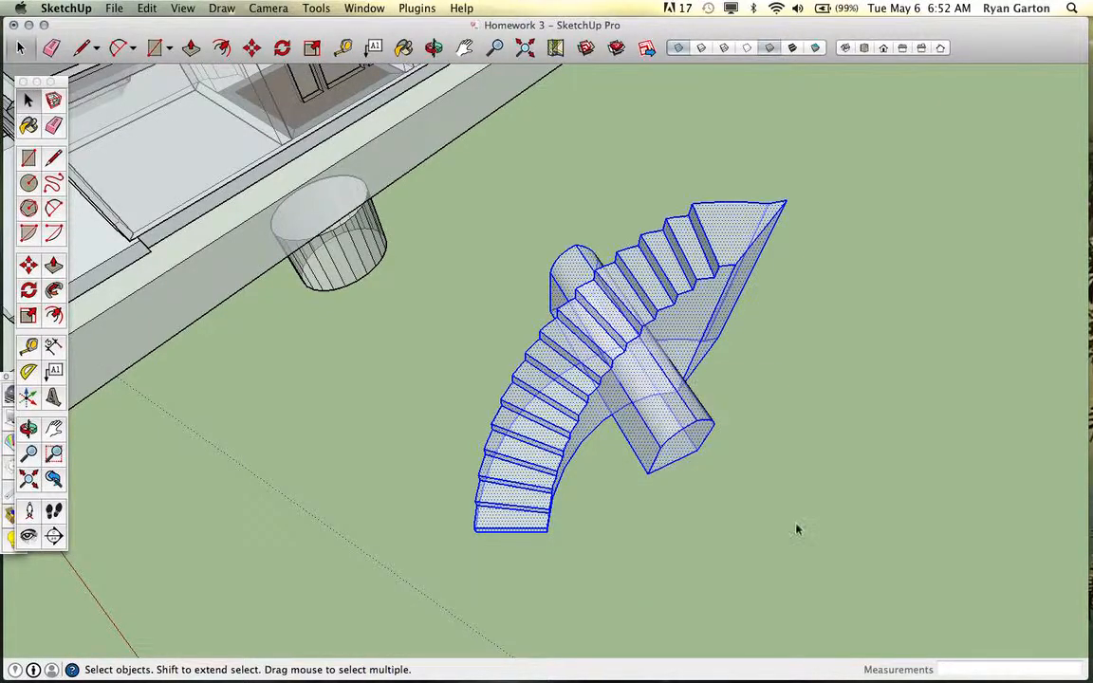
left_click(795, 525)
Delete the parts of the arched block that protrude from both sides of the staircase.
scroll(641, 343, "up", 5)
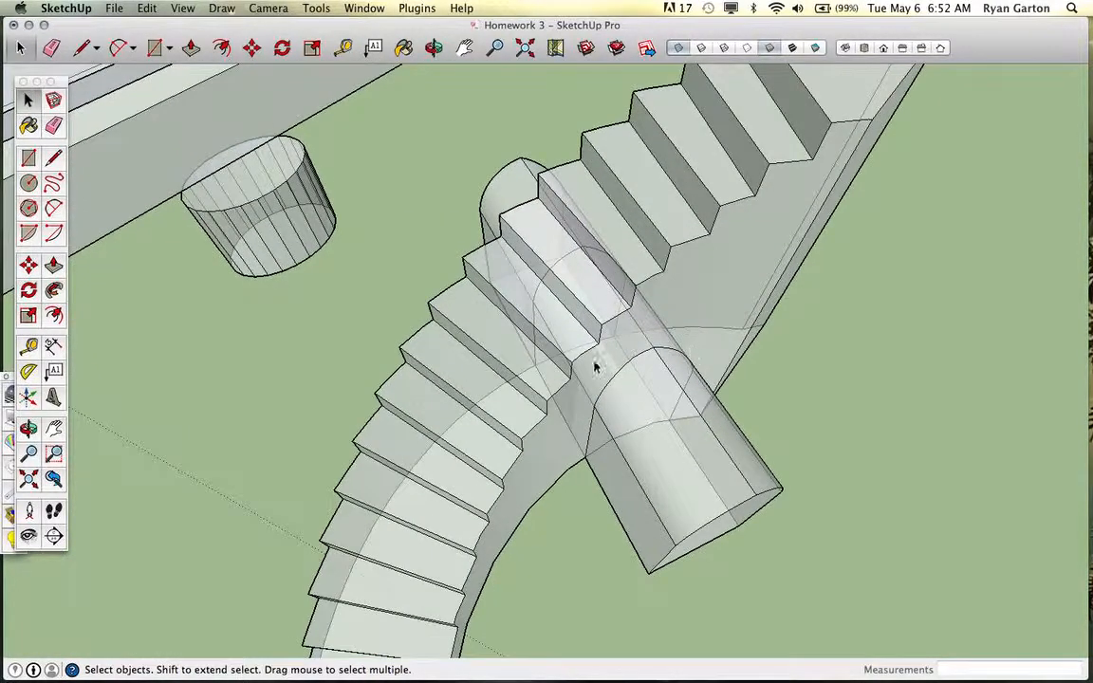
middle_click_drag(734, 381, 512, 404)
left_click_drag(702, 589, 483, 496)
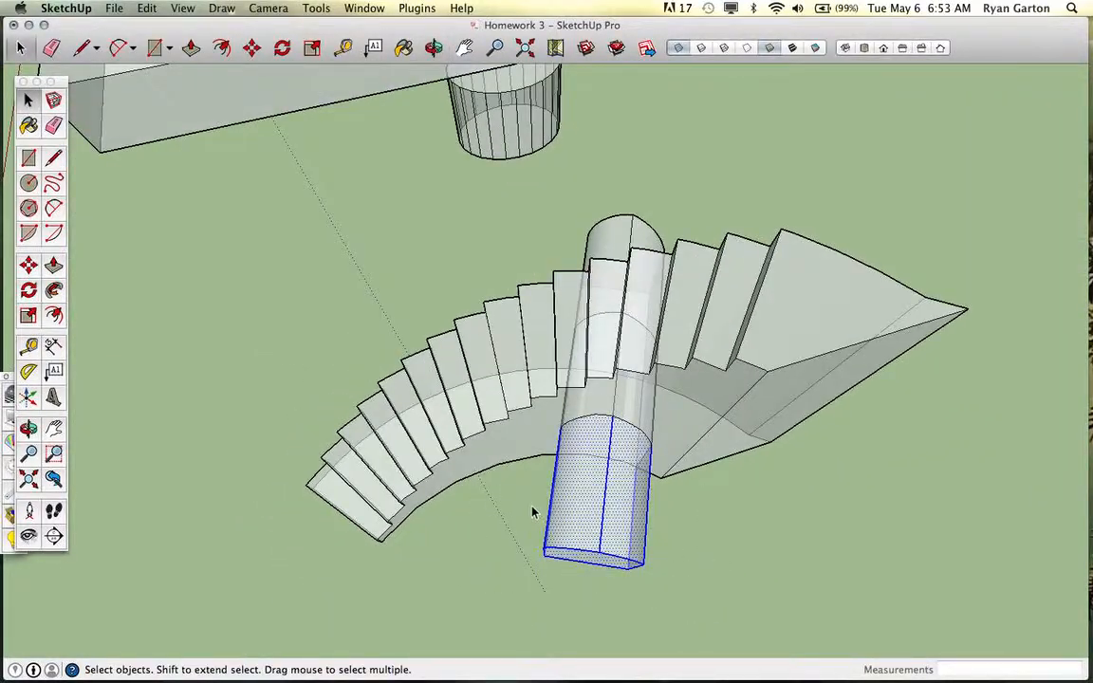
middle_click_drag(531, 513, 629, 258)
left_click_drag(528, 153, 505, 143)
key("Delete")
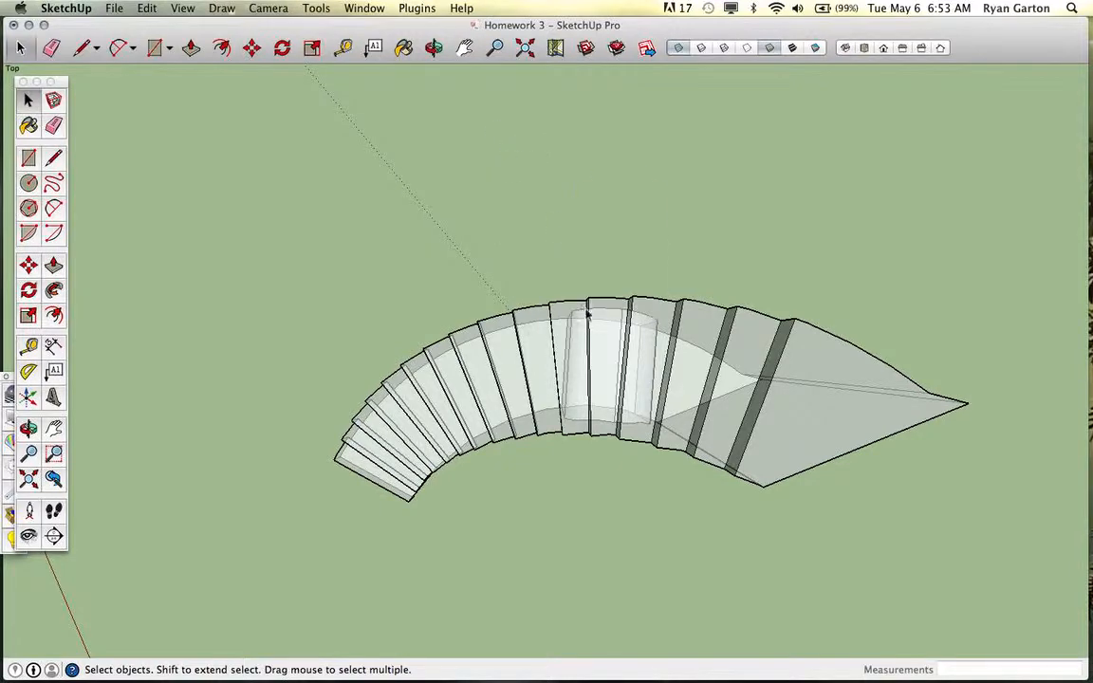
Delete the arch-shaped wall faces on both sides of the staircase and clear leftover edges to open the passage.
middle_click_drag(580, 376, 620, 199)
scroll(621, 465, "up", 3)
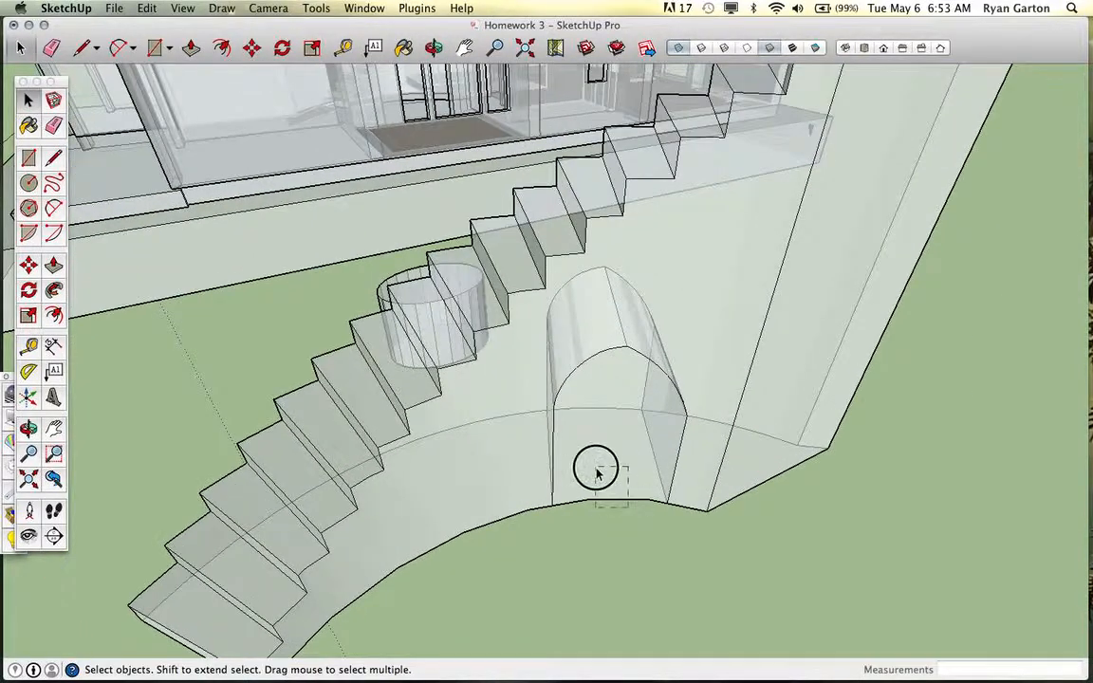
left_click(597, 471)
key("Delete")
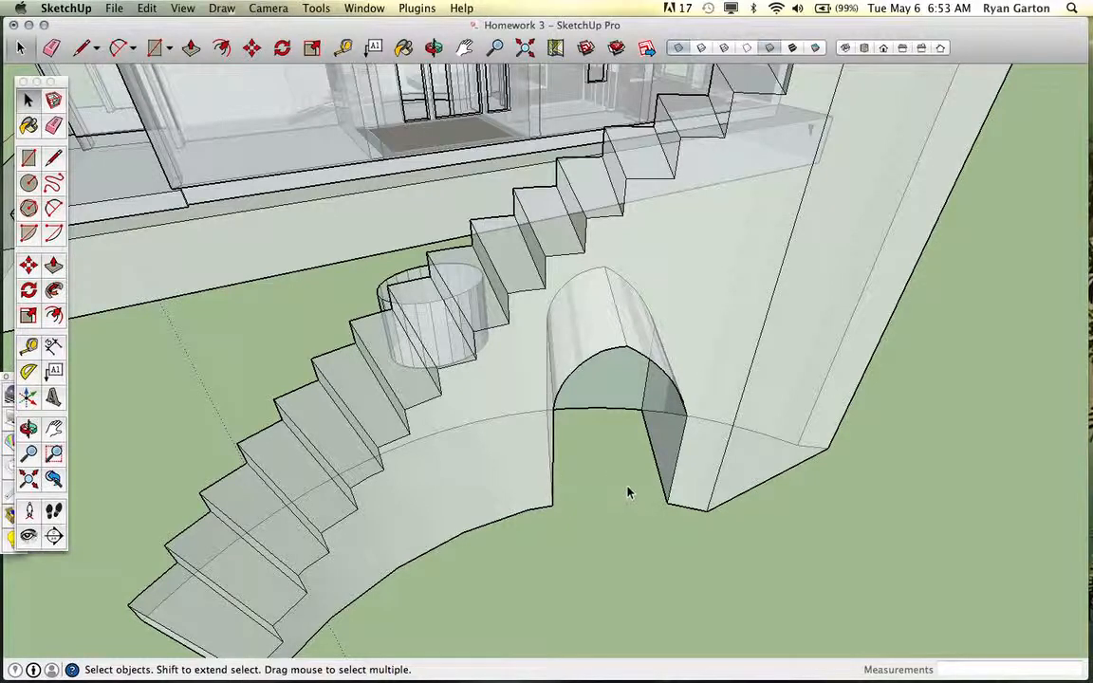
middle_click_drag(627, 493, 634, 458)
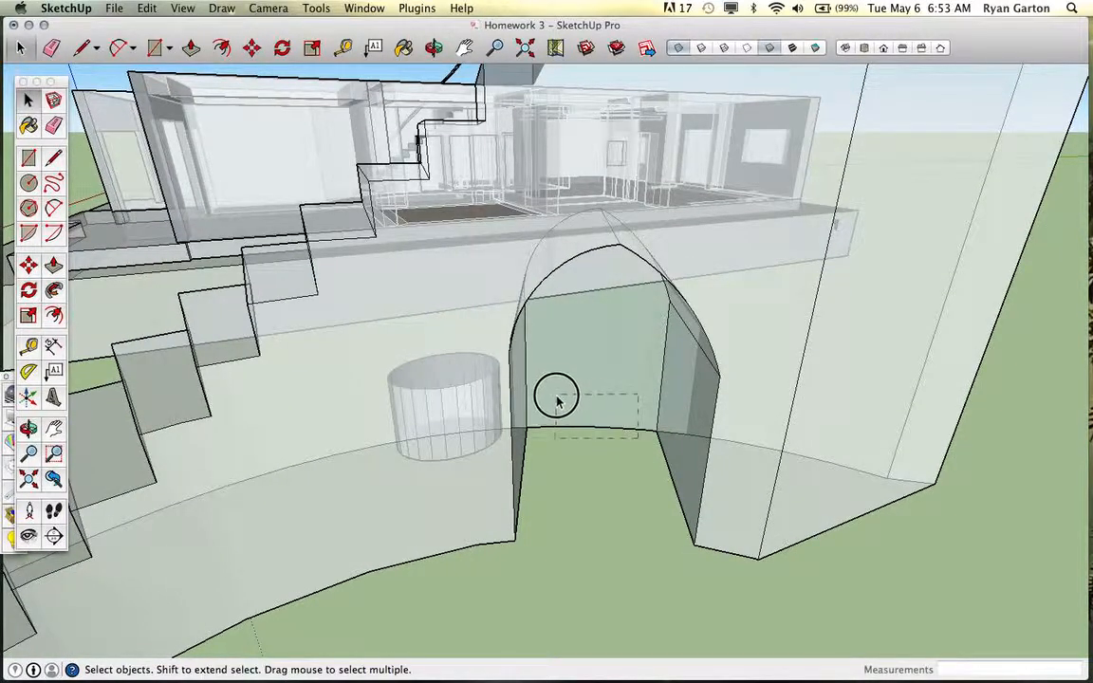
left_click_drag(540, 387, 541, 386)
key("Delete")
scroll(525, 352, "down", 5)
scroll(607, 403, "up", 10)
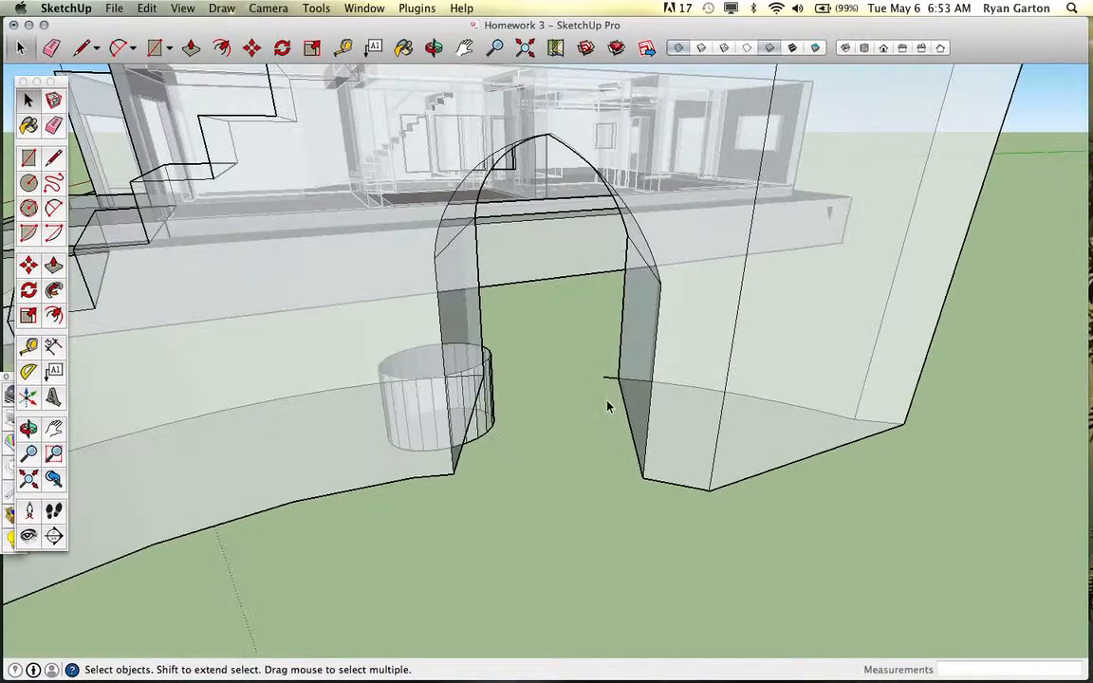
scroll(788, 446, "up", 8)
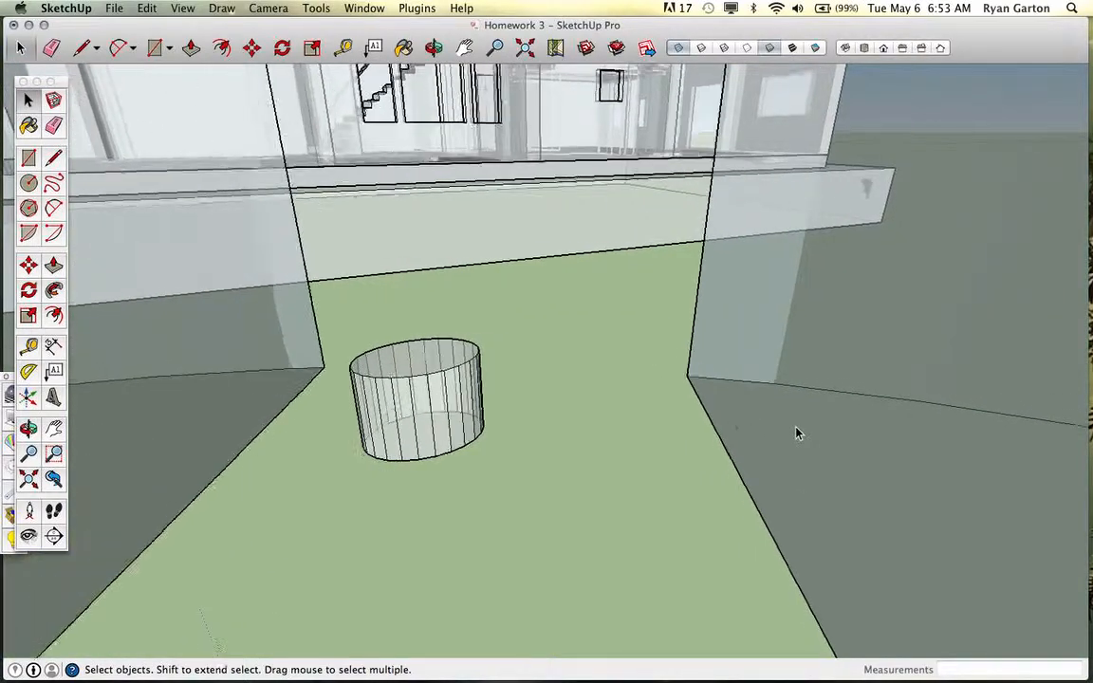
Turn off the X-Ray face style.
scroll(798, 430, "down", 10)
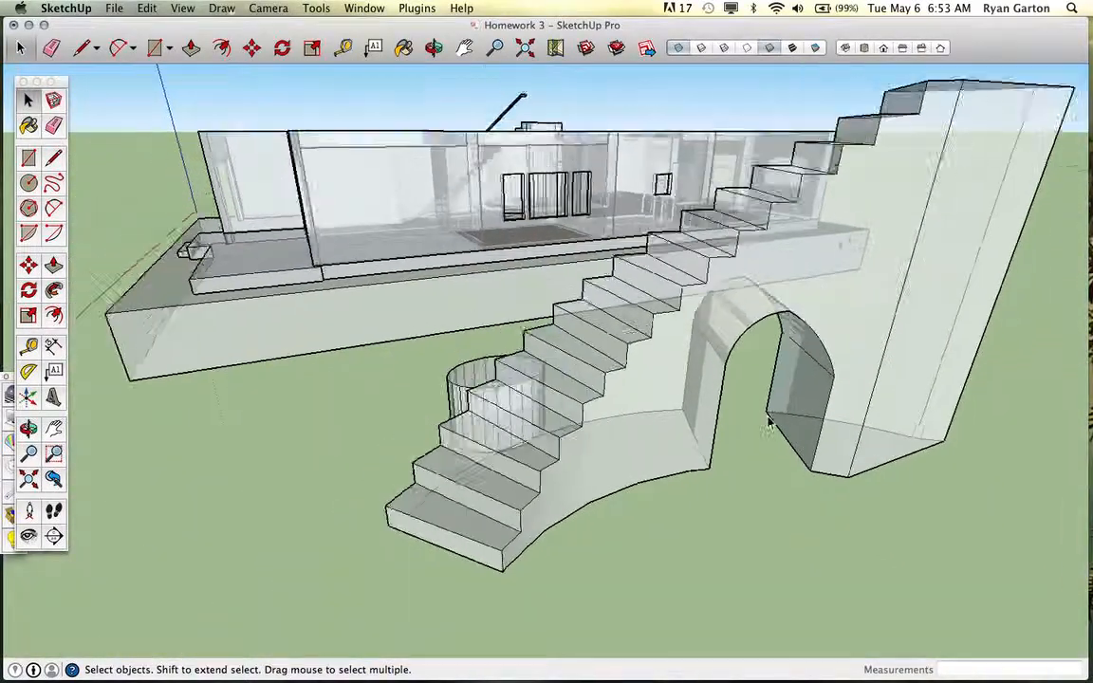
middle_click_drag(679, 365, 755, 347)
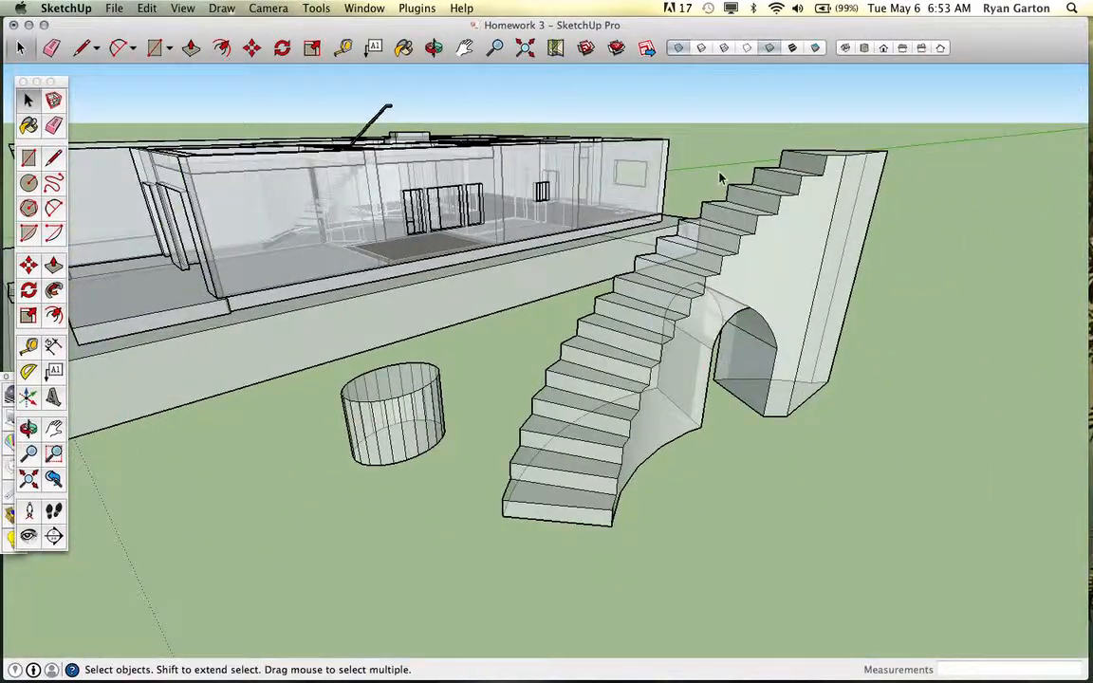
left_click(678, 48)
middle_click_drag(607, 370, 807, 270)
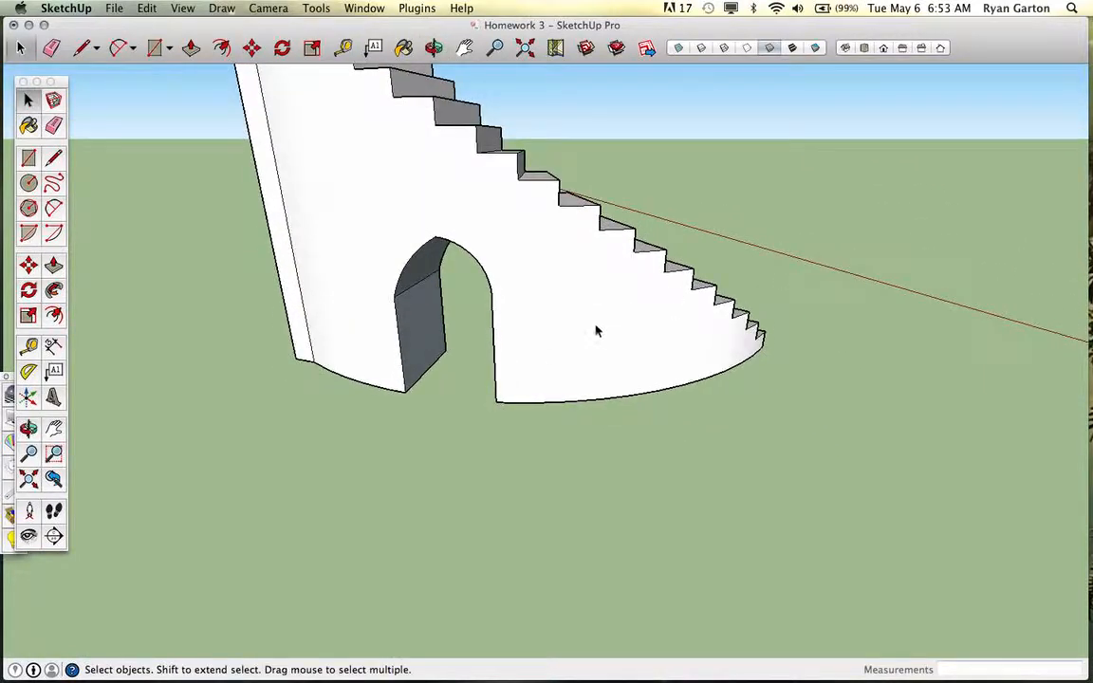
Draw two lines across the staircase's underside beside the arch and try to push the section between them.
middle_click_drag(597, 330, 558, 246)
left_click(574, 309)
left_click(538, 321)
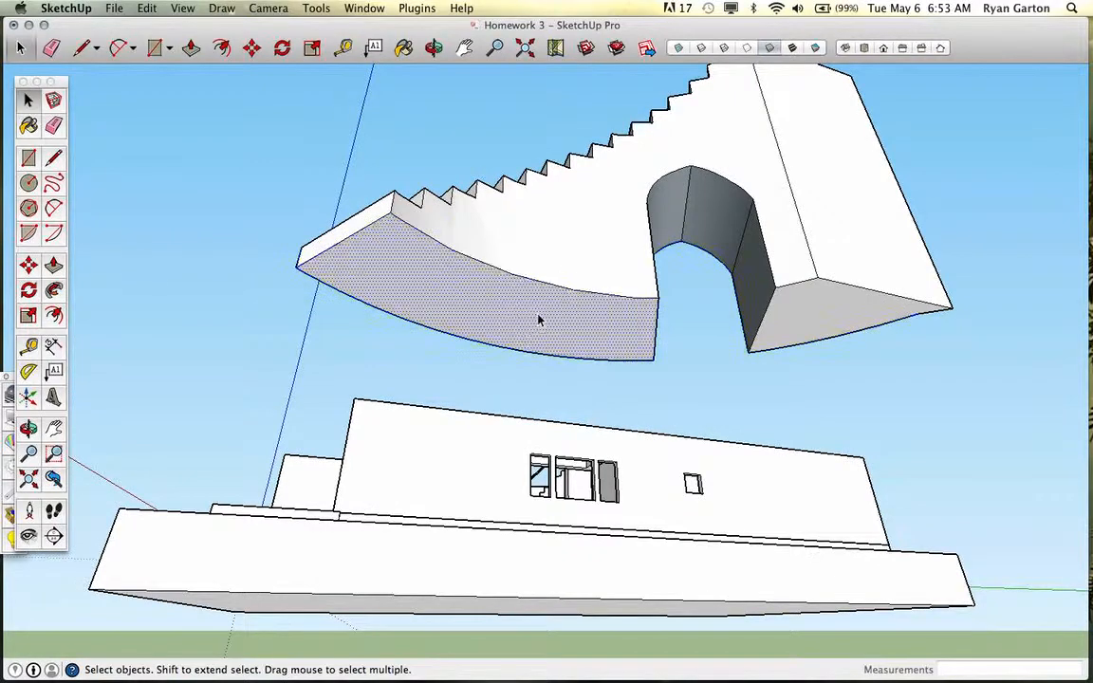
scroll(538, 321, "up", 3)
key("l")
left_click(549, 268)
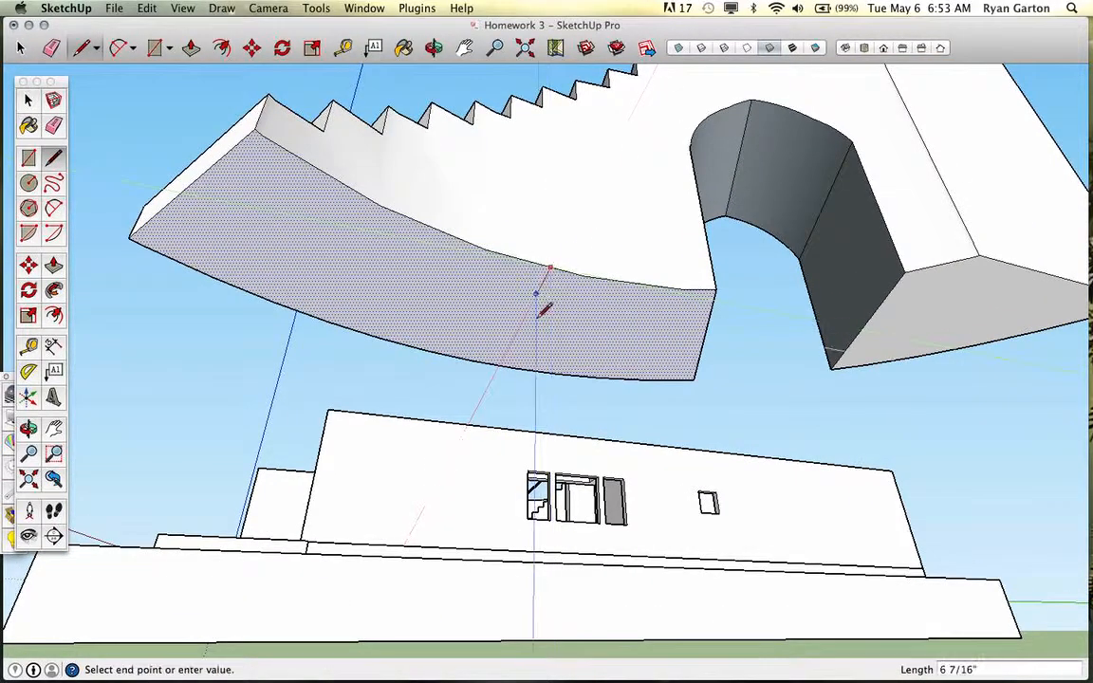
left_click(514, 362)
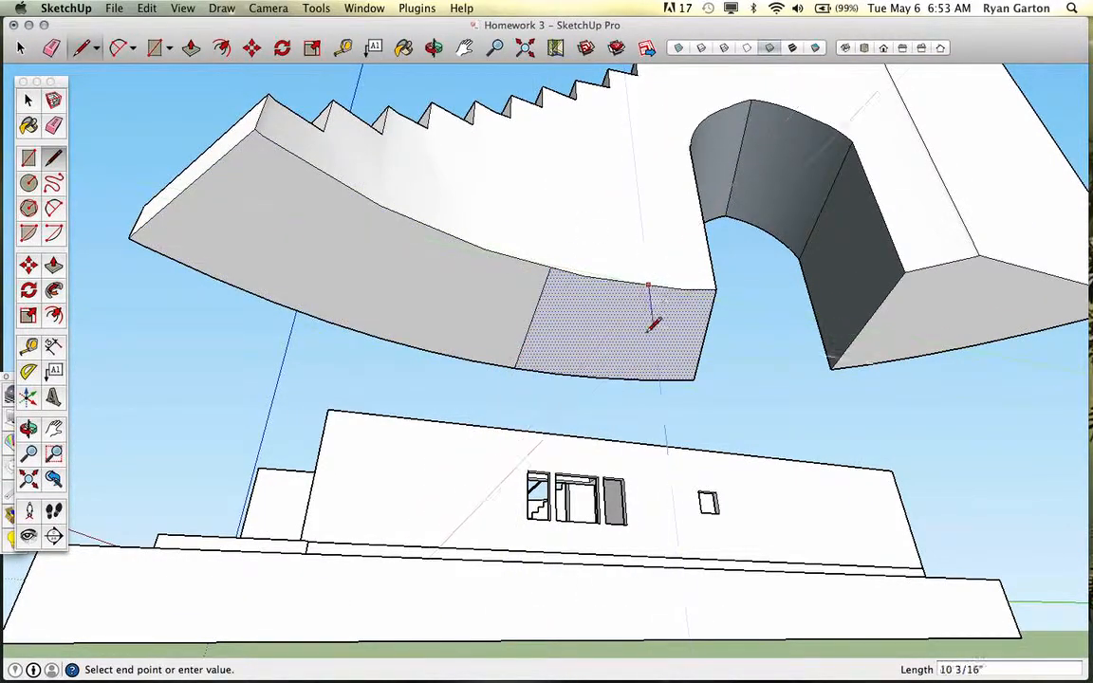
left_click(640, 377)
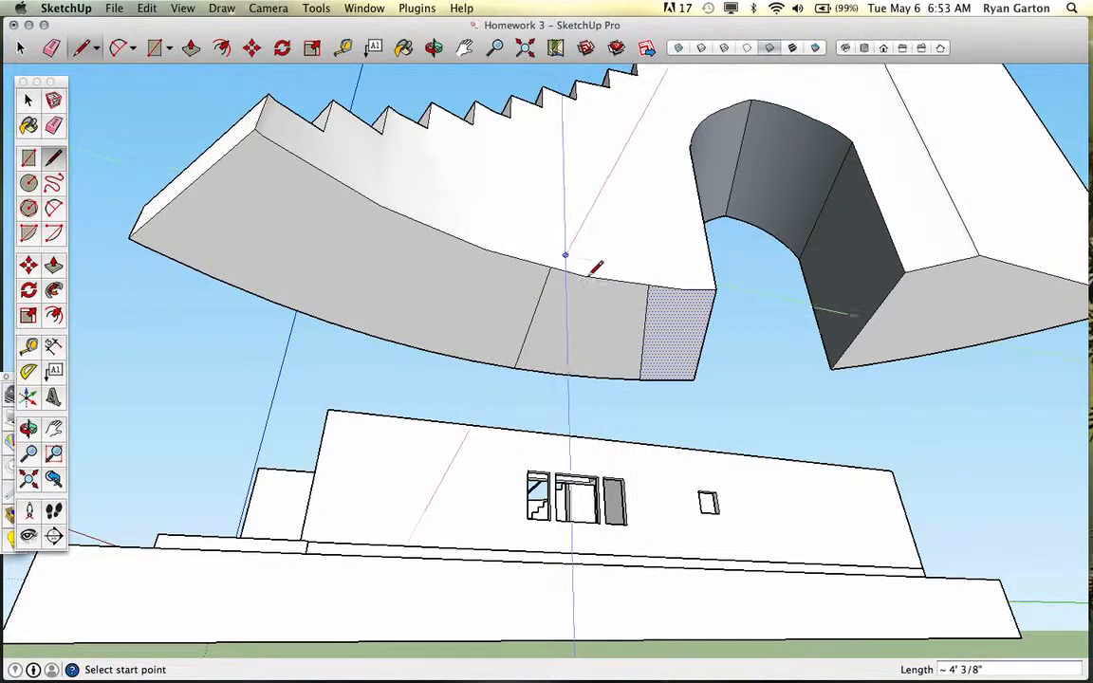
key("p")
left_click_drag(588, 327, 586, 247)
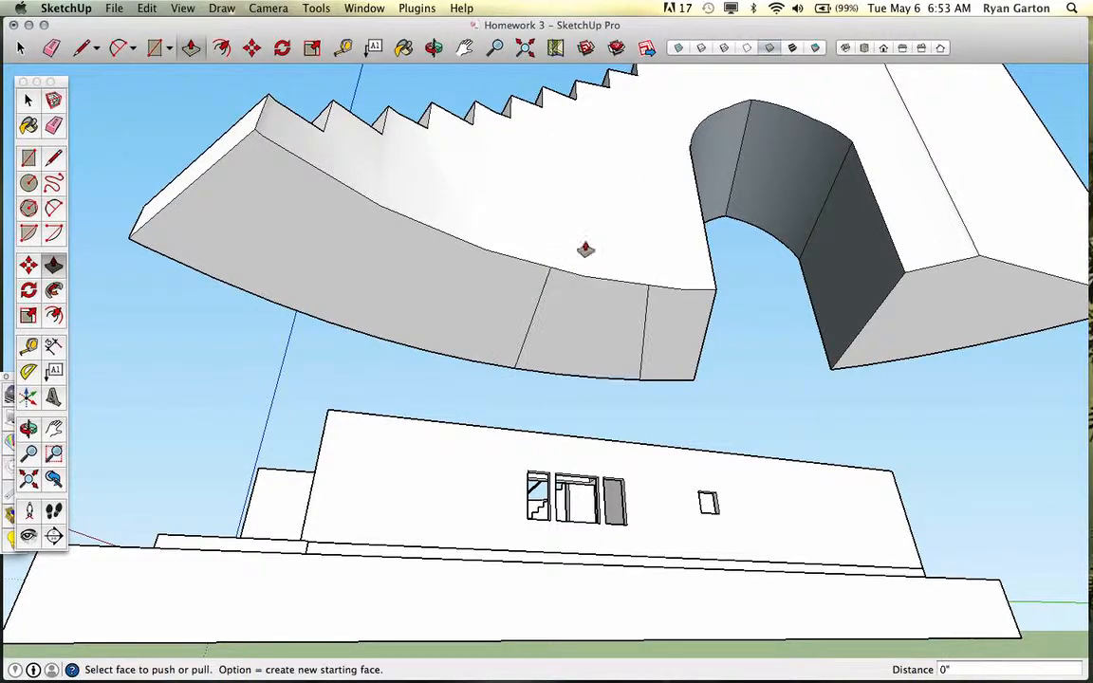
Group the entire staircase with its arched opening.
middle_click_drag(586, 247, 1017, 344)
middle_click_drag(654, 296, 608, 247)
key("space")
left_click_drag(503, 117, 828, 581)
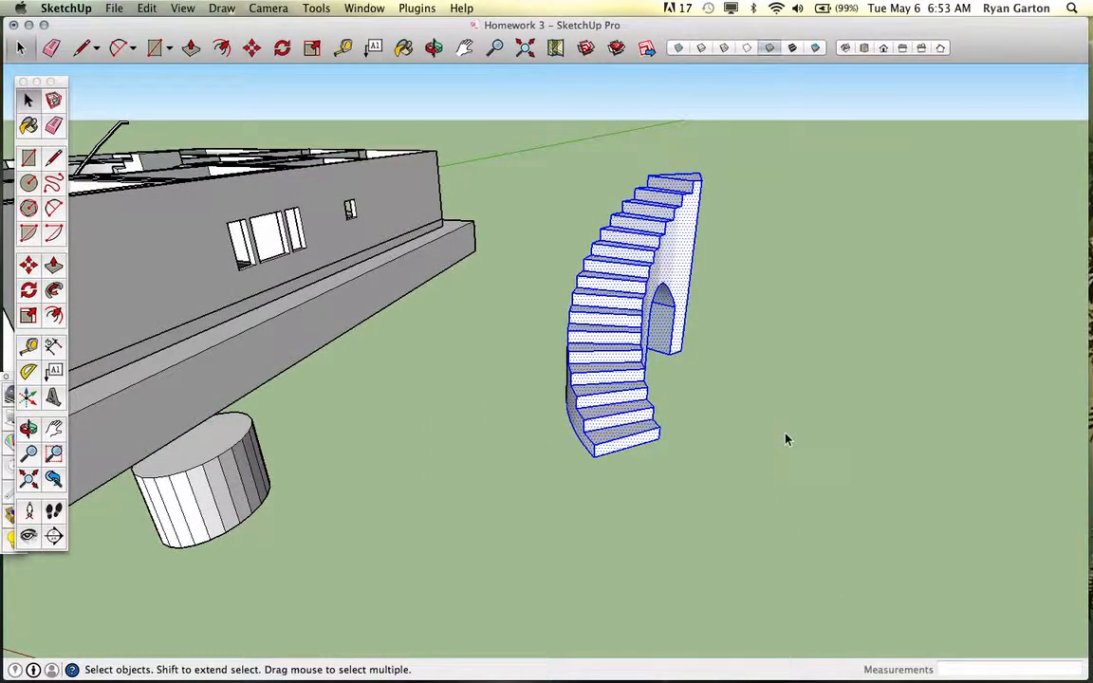
key("super+g")
middle_click_drag(659, 390, 557, 437)
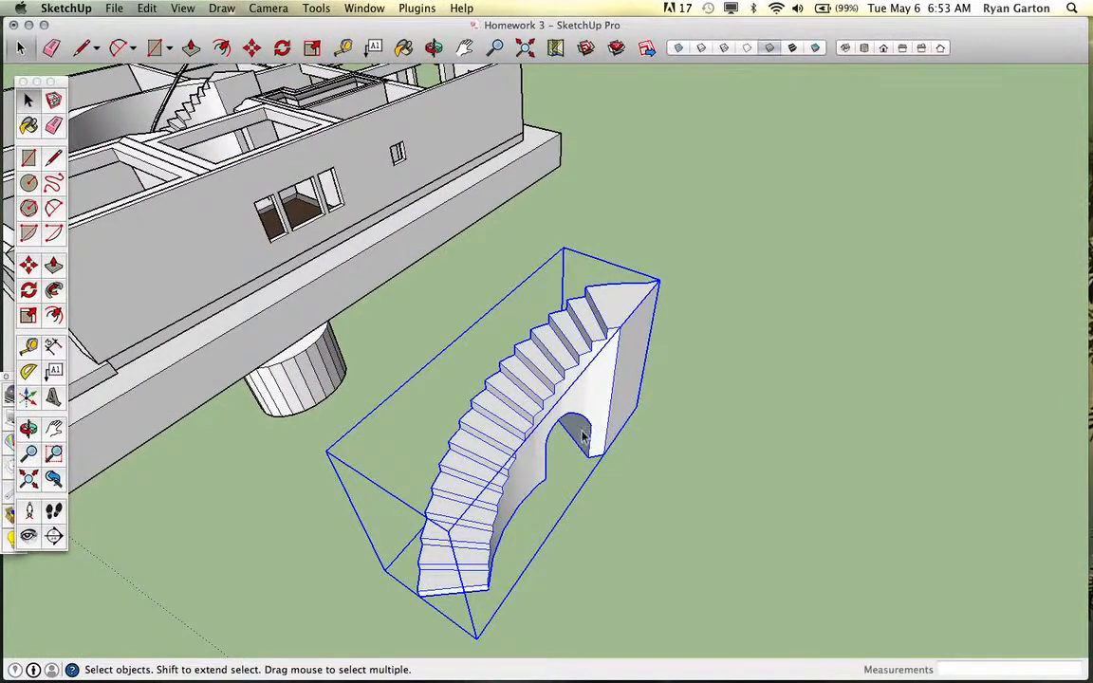
scroll(532, 391, "down", 3)
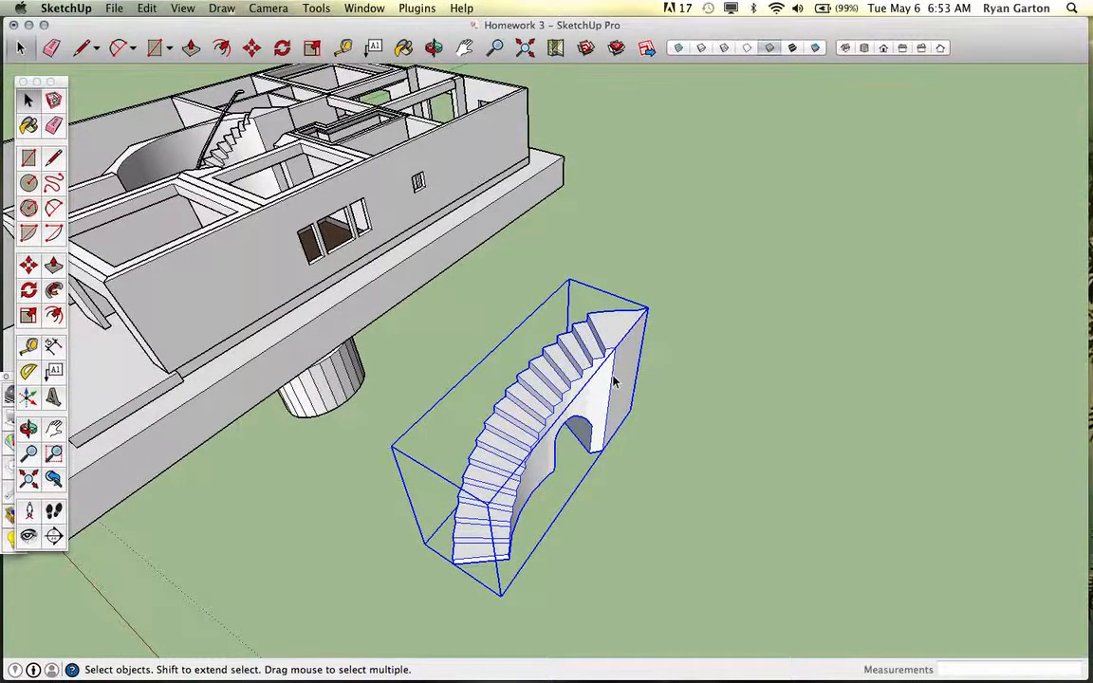